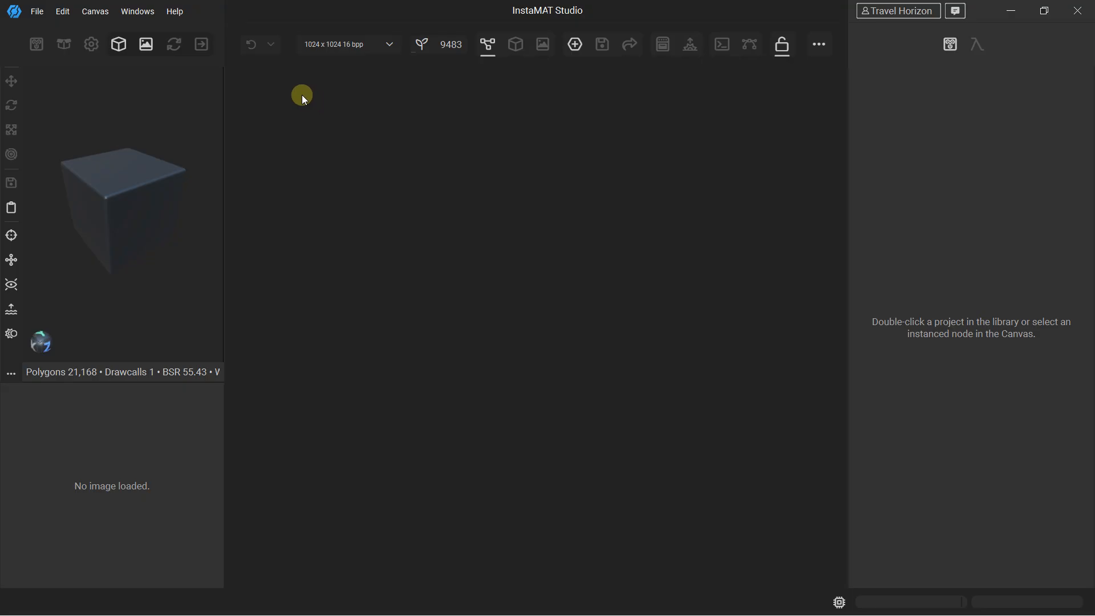
# Step: Create a new Element Graph project without a template
pyautogui.click(37, 12)
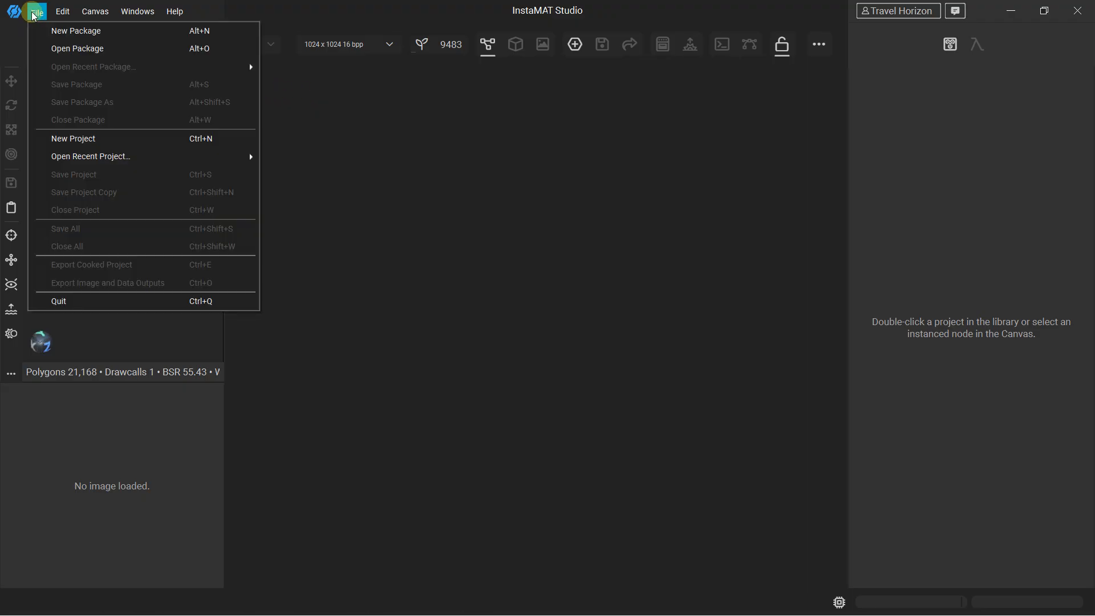
pyautogui.click(71, 139)
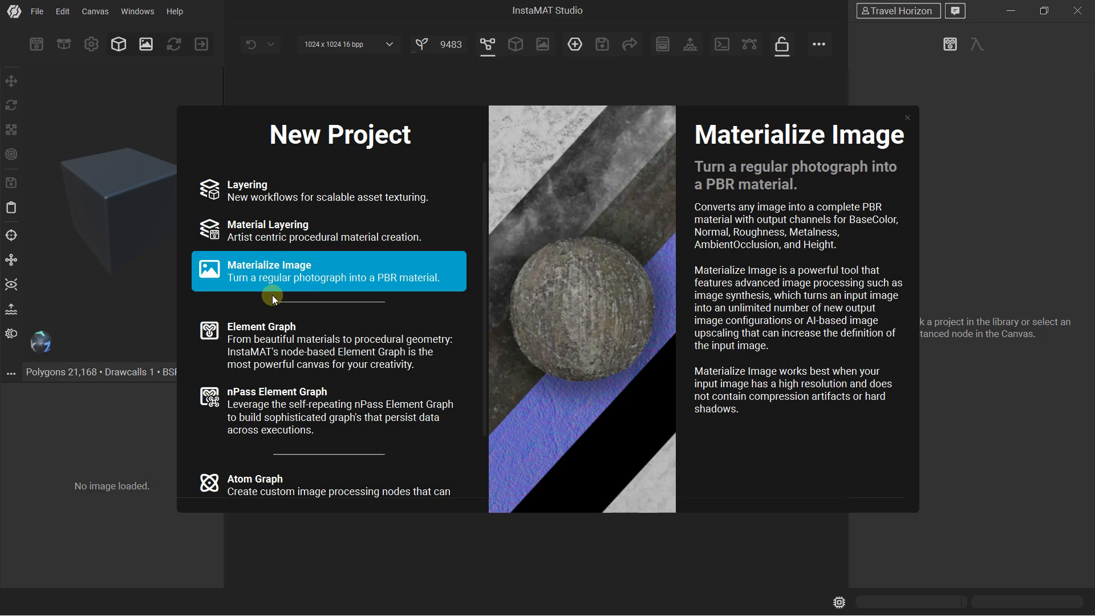
pyautogui.click(284, 340)
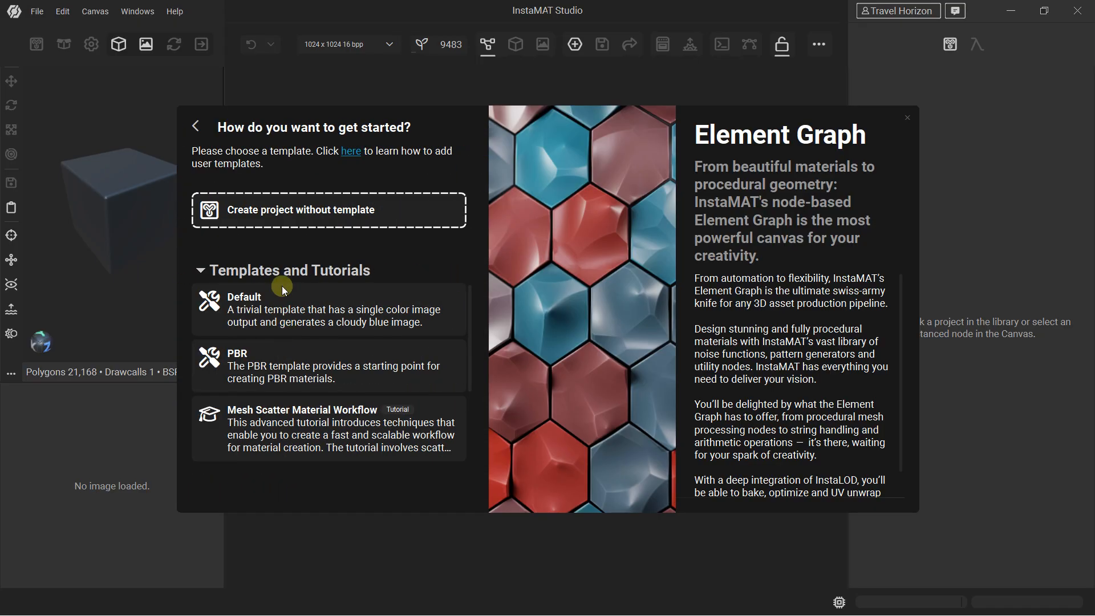
pyautogui.click(295, 218)
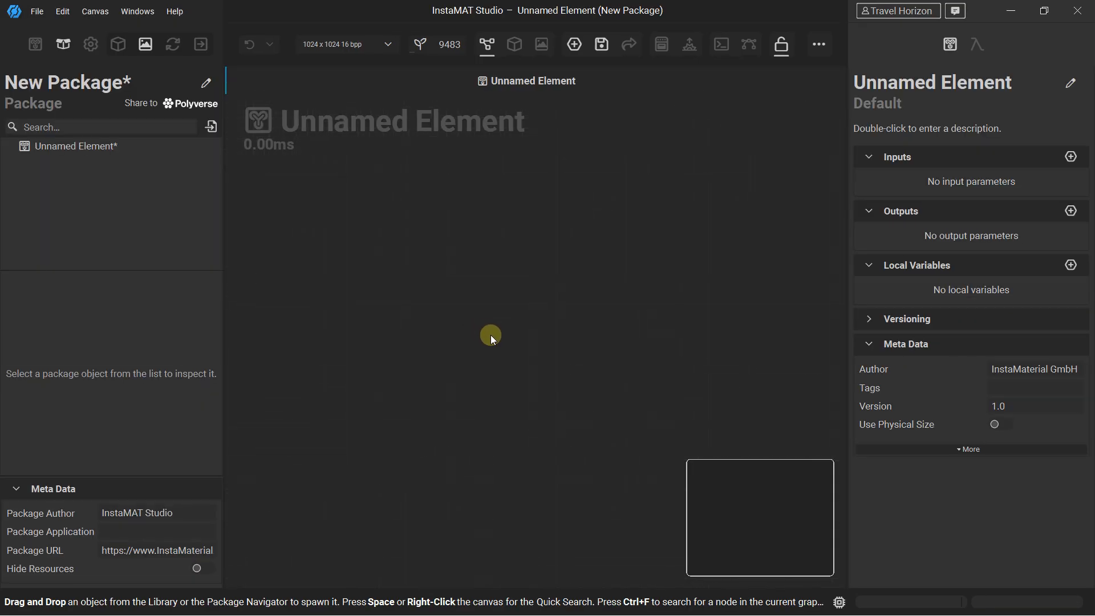
pyautogui.scroll(5, 634, 437)
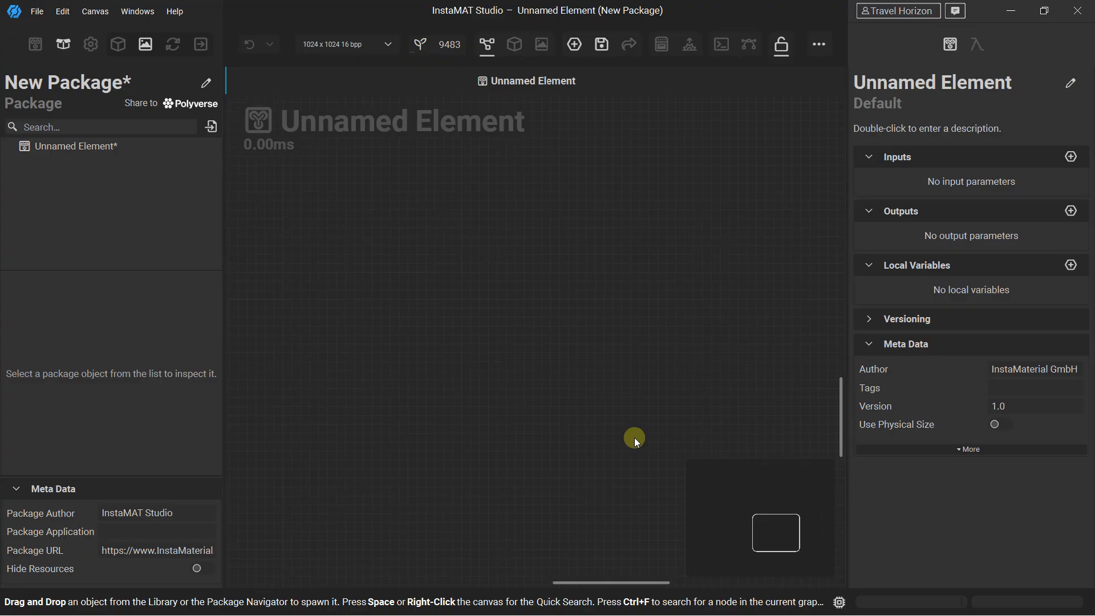
pyautogui.scroll(-2, 631, 428)
pyautogui.scroll(-1, 631, 428)
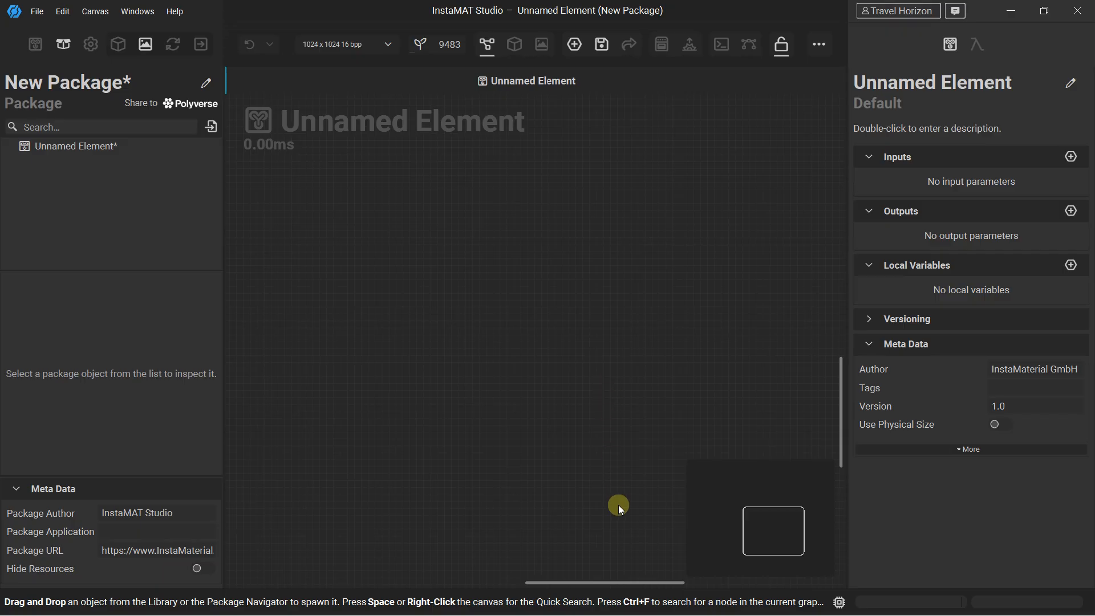
pyautogui.moveTo(584, 579); pyautogui.dragTo(460, 576)
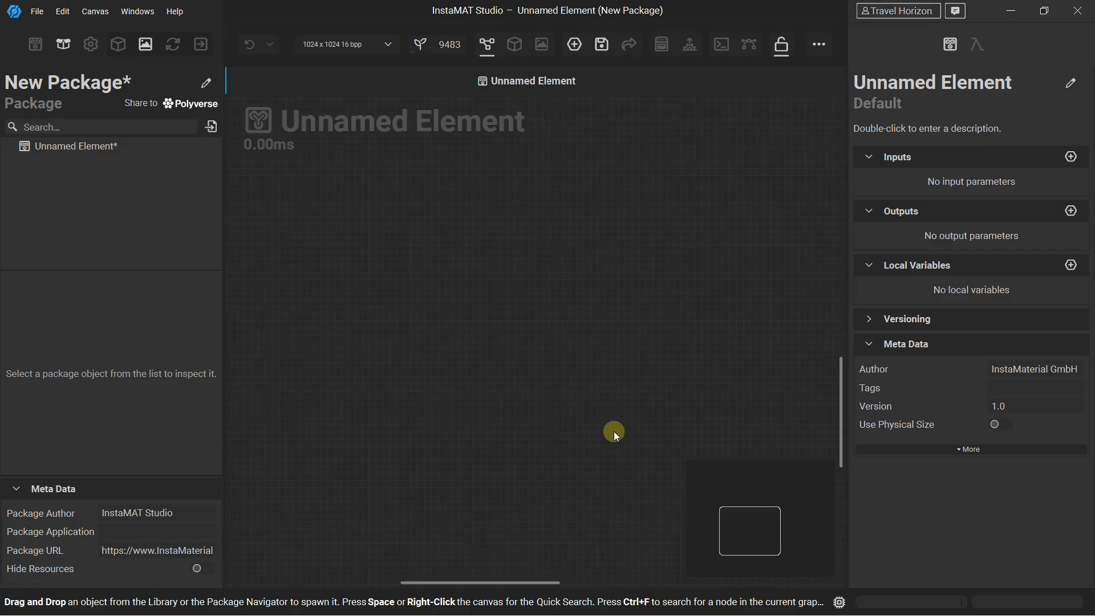
pyautogui.moveTo(841, 369); pyautogui.dragTo(837, 224)
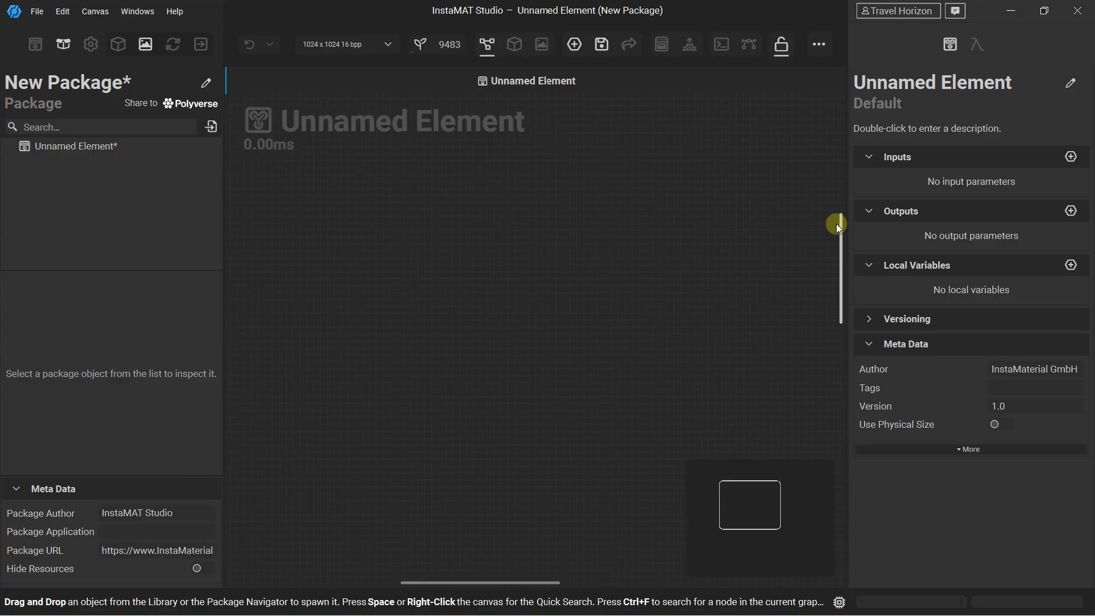
# Step: Show the 3D viewer beside the graph, orbit the cube to an angled view, and narrow the viewer area slightly
pyautogui.click(119, 45)
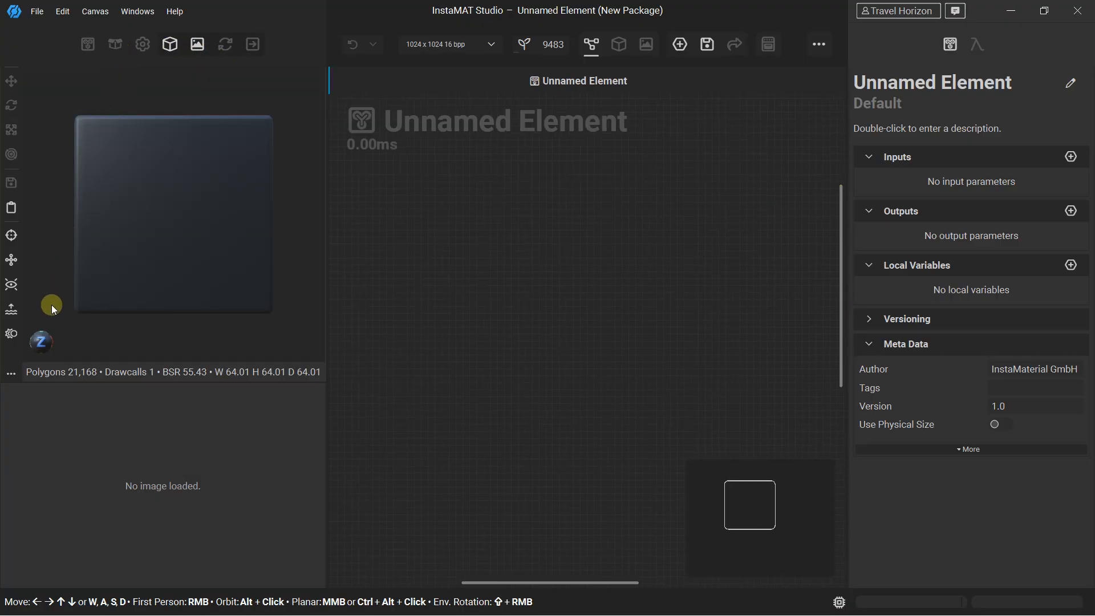
pyautogui.click(41, 342)
pyautogui.keyDown('alt'); pyautogui.moveTo(63, 78); pyautogui.dragTo(109, 123); pyautogui.keyUp('alt')
pyautogui.scroll(-3, 116, 134)
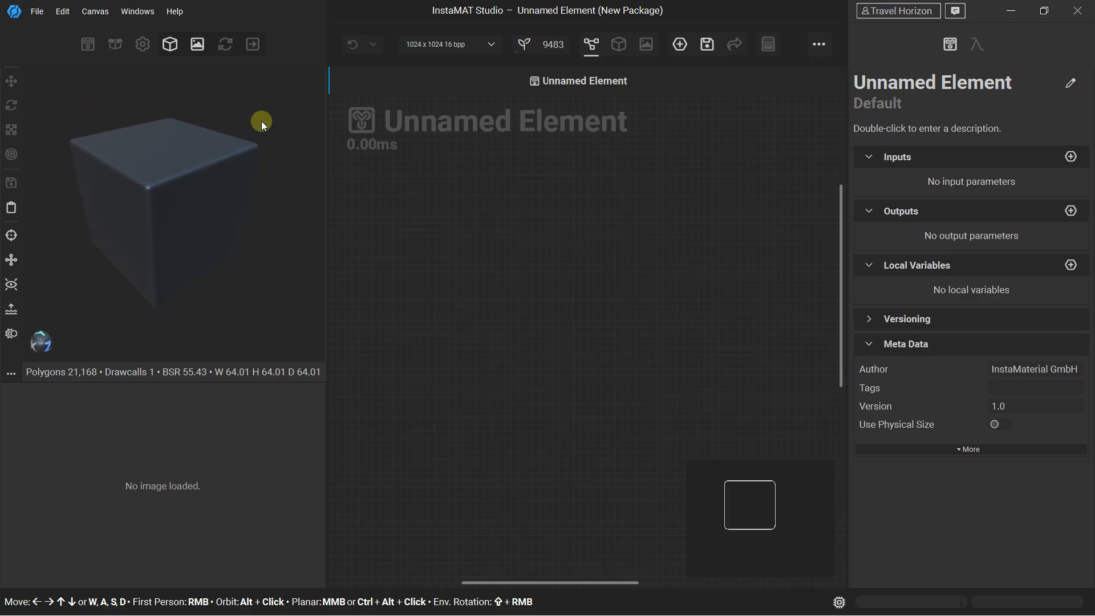
pyautogui.moveTo(327, 104); pyautogui.dragTo(292, 97)
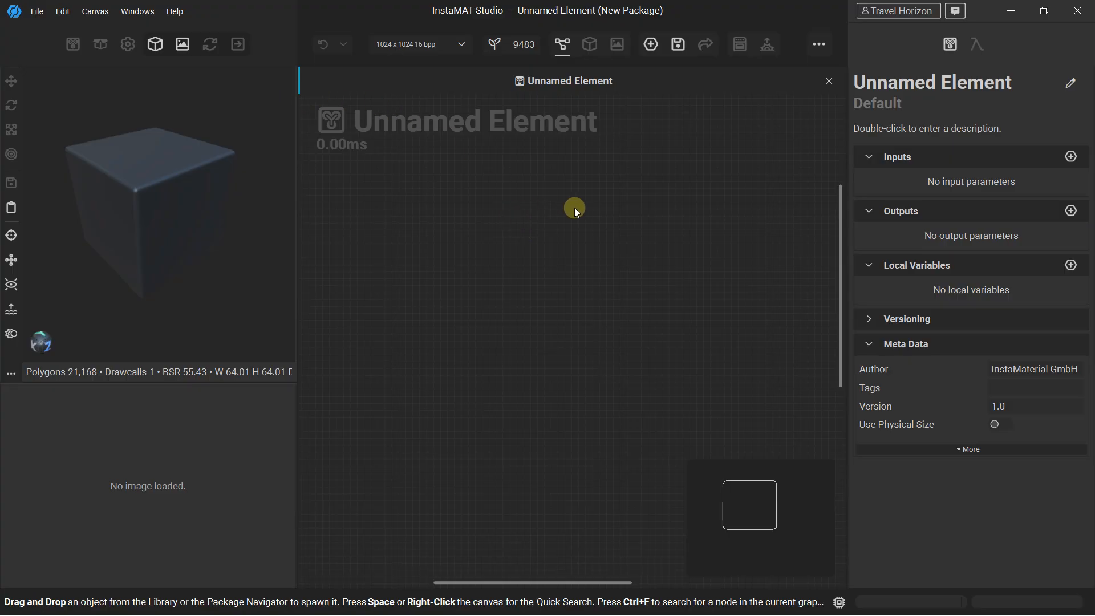
# Step: Find the Material Make node with a quick search and add it to the empty graph
pyautogui.rightClick(536, 199)
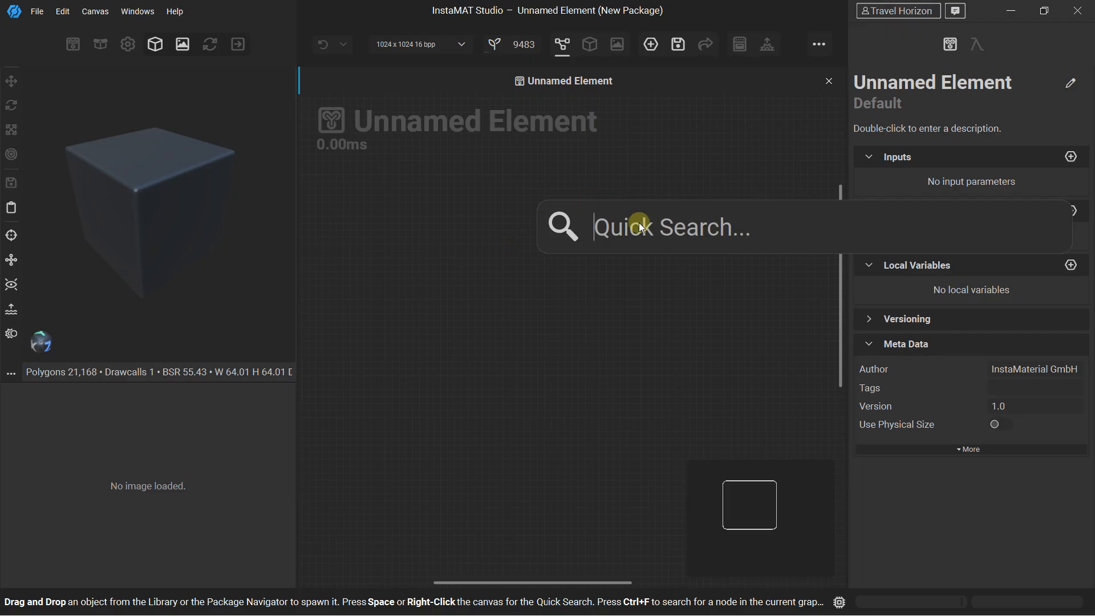
pyautogui.write('materi')
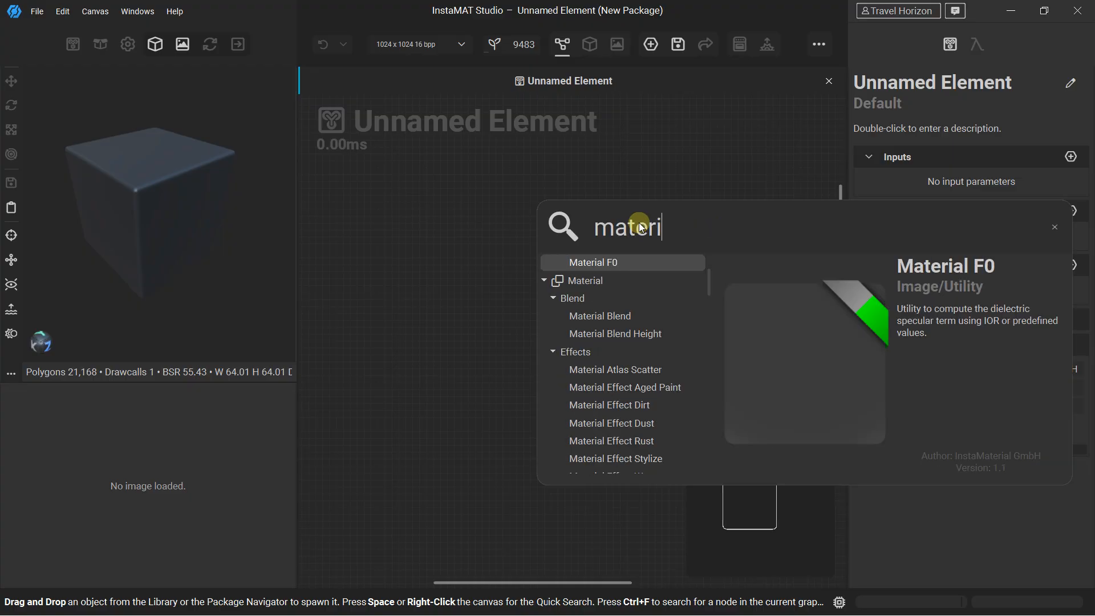
pyautogui.write('al make')
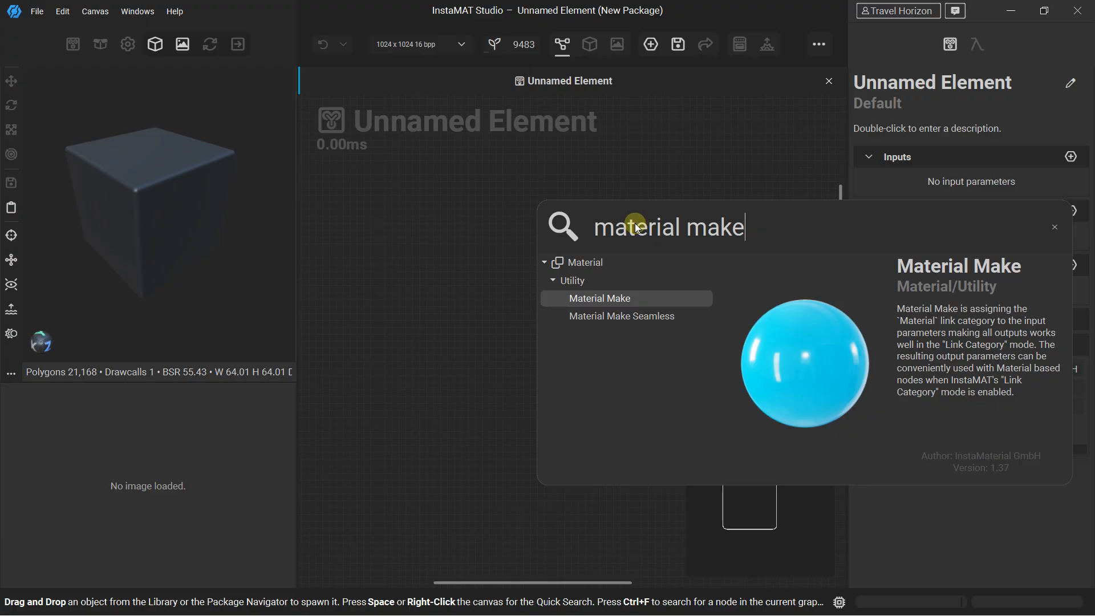
pyautogui.click(598, 301)
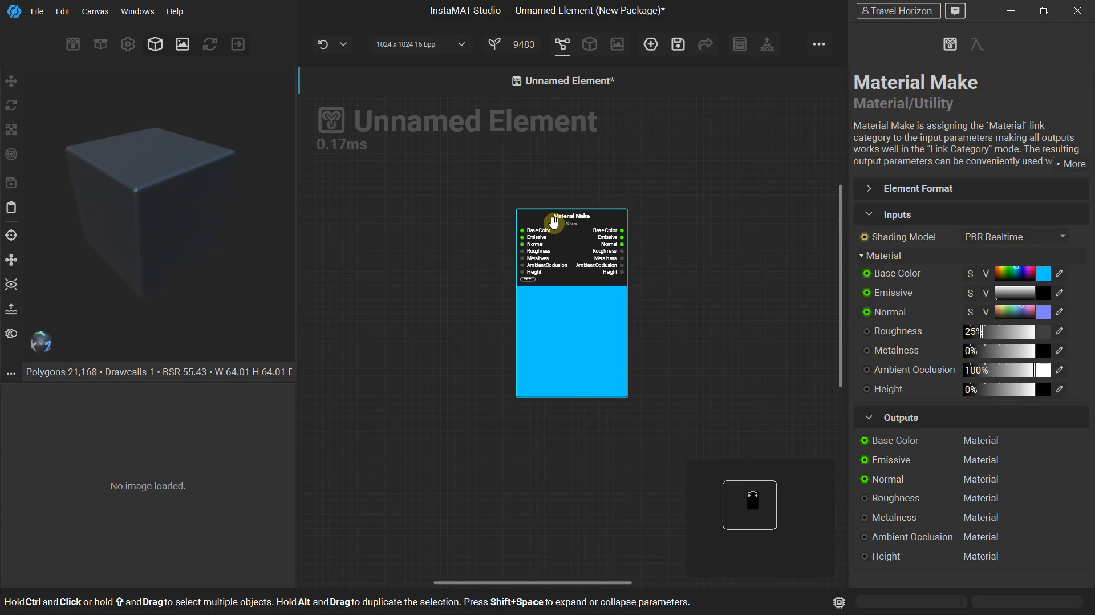
# Step: Preview the Material Make node as a 3D material on the cube
pyautogui.scroll(2, 558, 223)
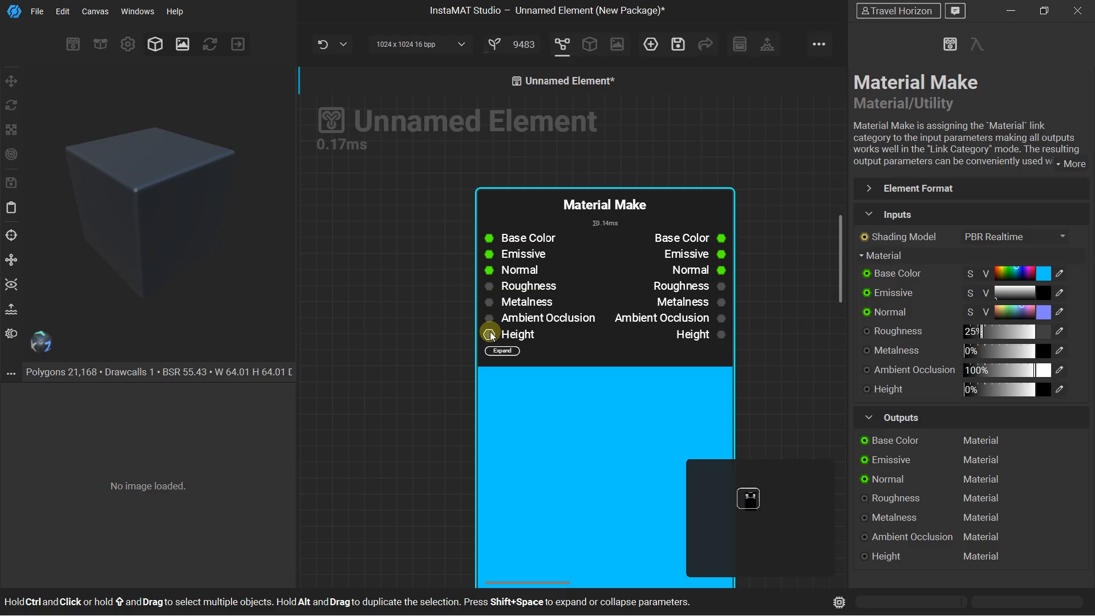
pyautogui.scroll(-5, 491, 335)
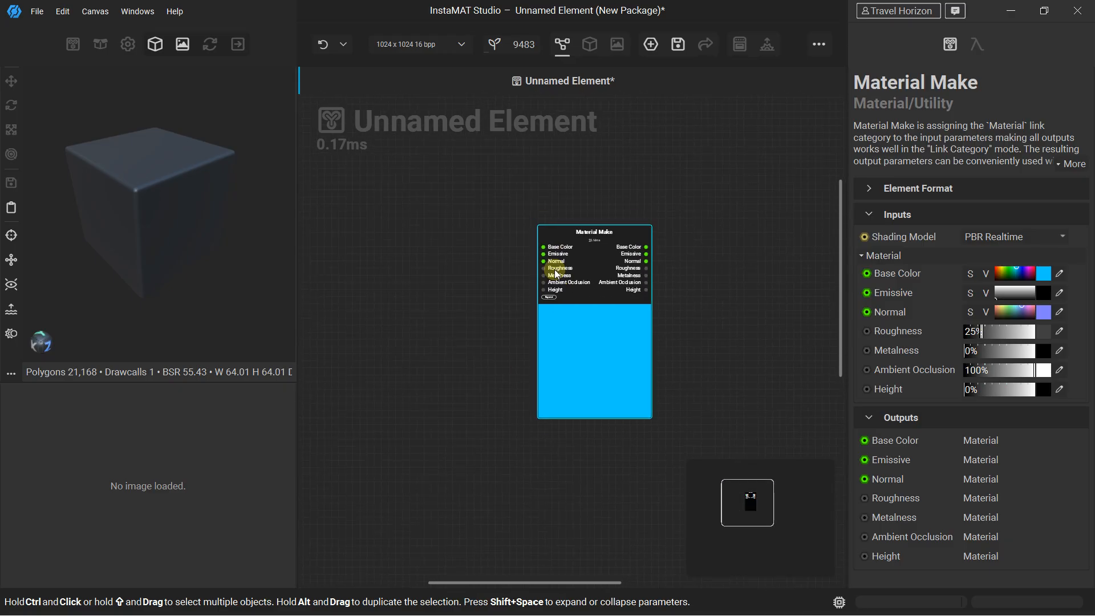
pyautogui.moveTo(474, 250); pyautogui.dragTo(495, 261, button='middle')
pyautogui.click(471, 237)
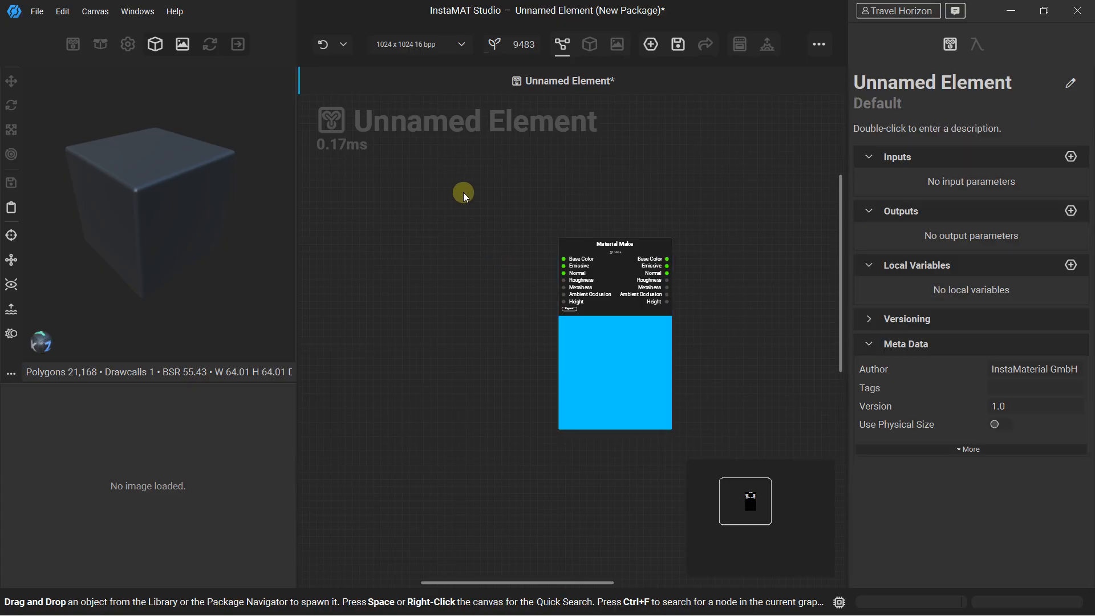
pyautogui.scroll(-2, 457, 206)
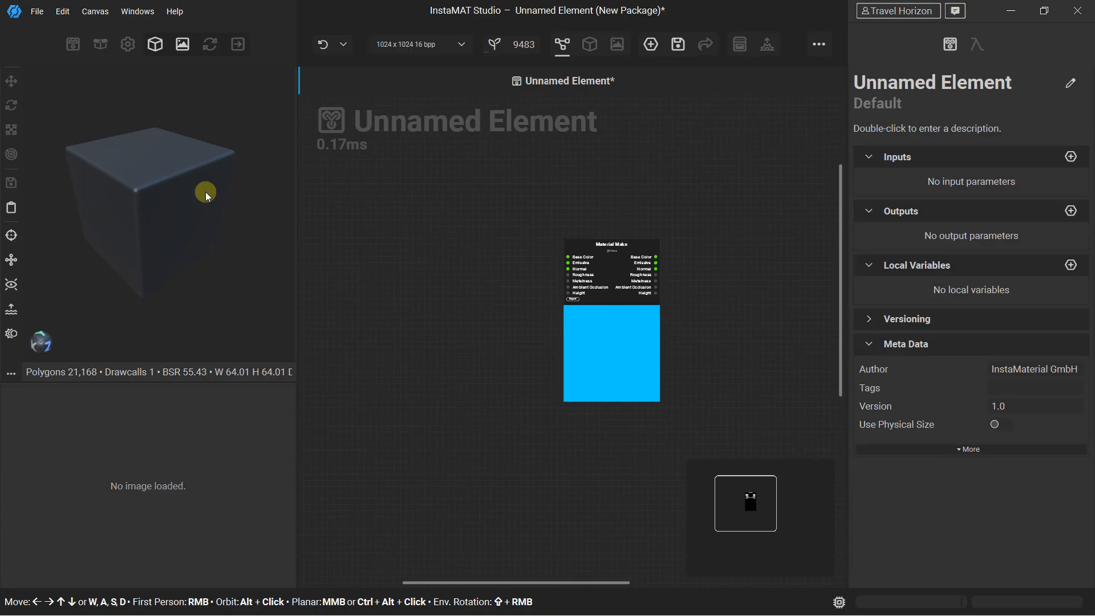
pyautogui.click(588, 247)
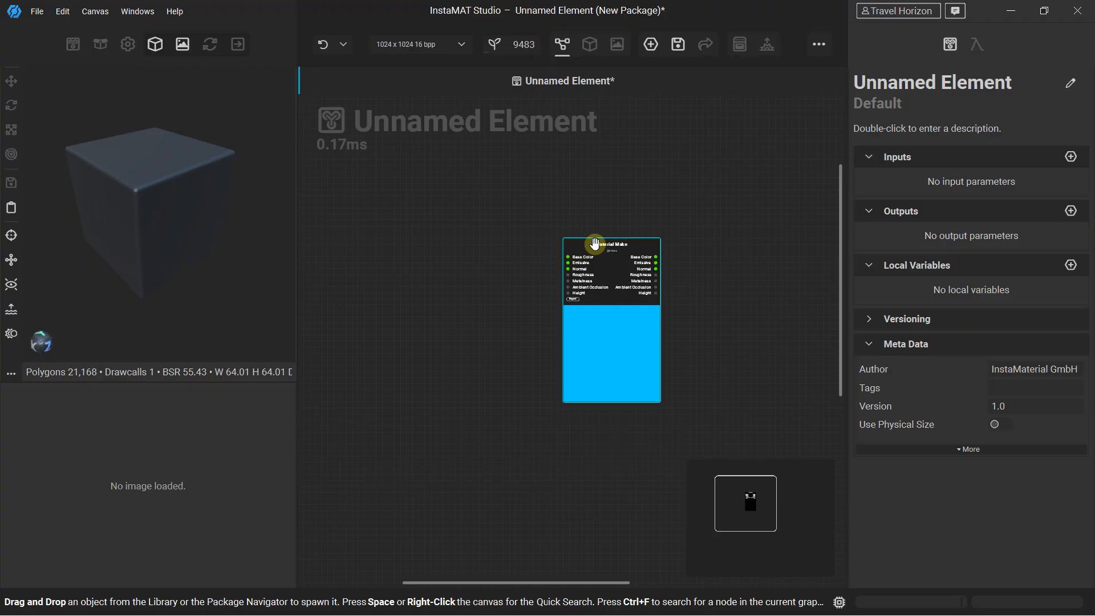
pyautogui.rightClick(625, 252)
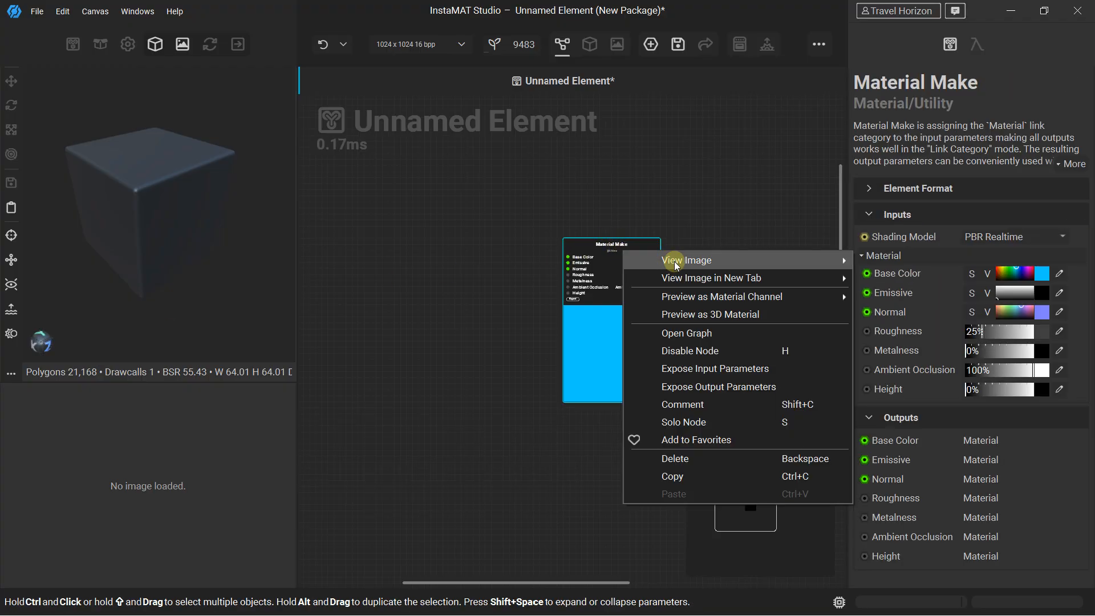
pyautogui.click(665, 315)
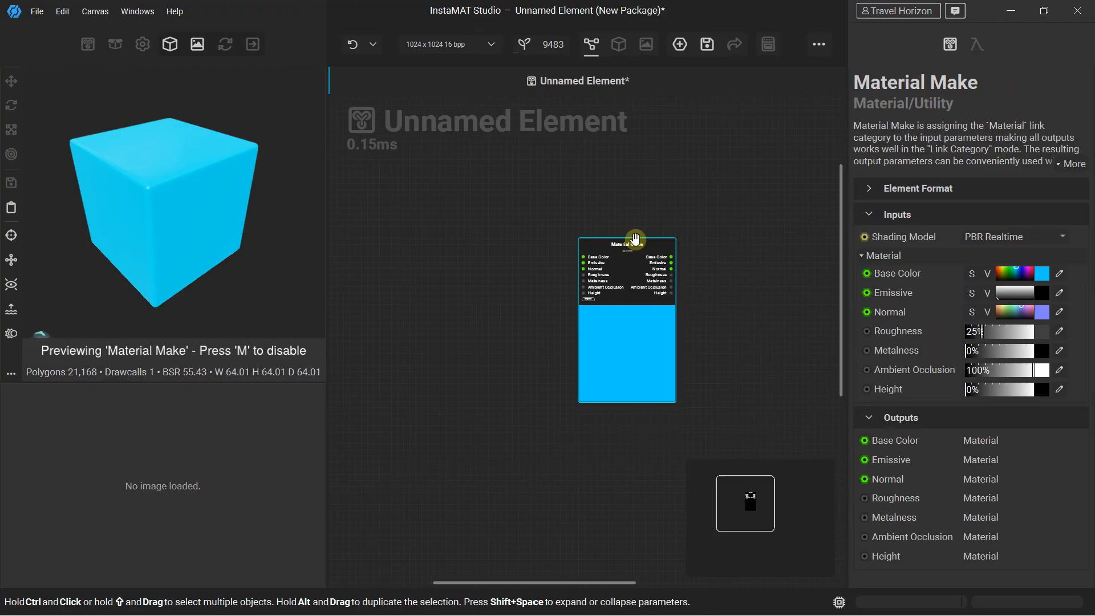
# Step: Show the Material Make node's Base Color output in the image viewer
pyautogui.rightClick(635, 246)
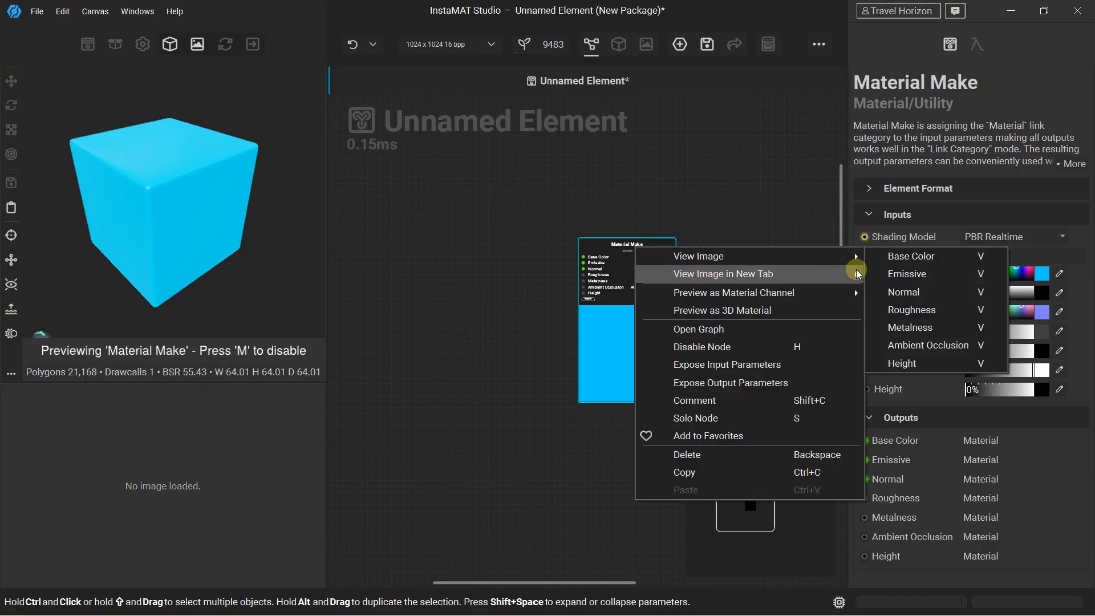
pyautogui.click(912, 256)
pyautogui.scroll(-3, 171, 471)
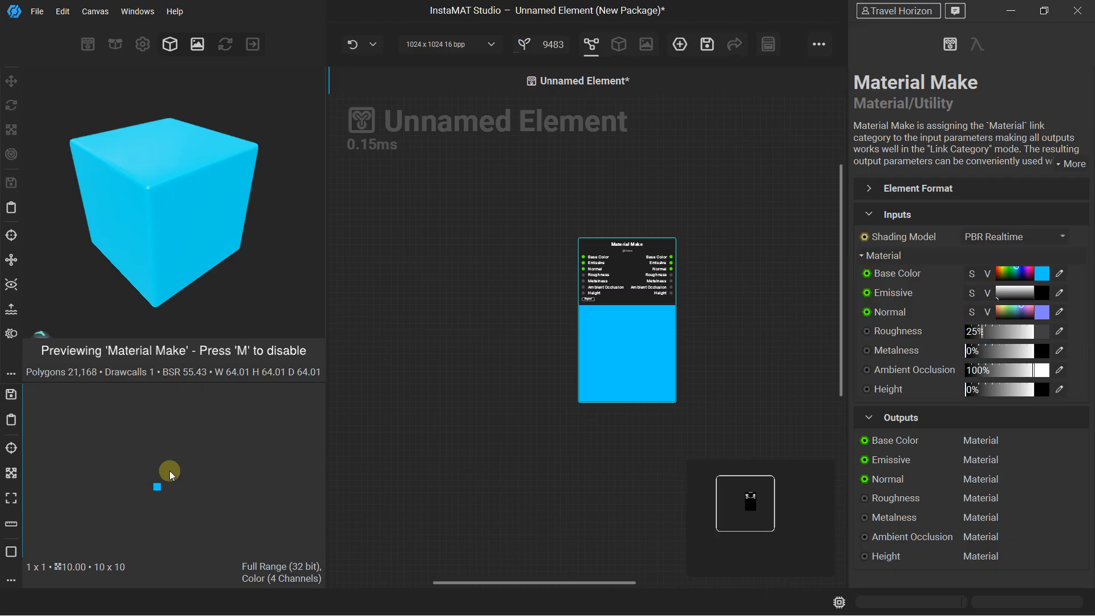
pyautogui.scroll(3, 170, 471)
# Step: Search the nodes for "noise" and add the Clouds fractal noise to the graph, on the input side of Material Make
pyautogui.rightClick(440, 203)
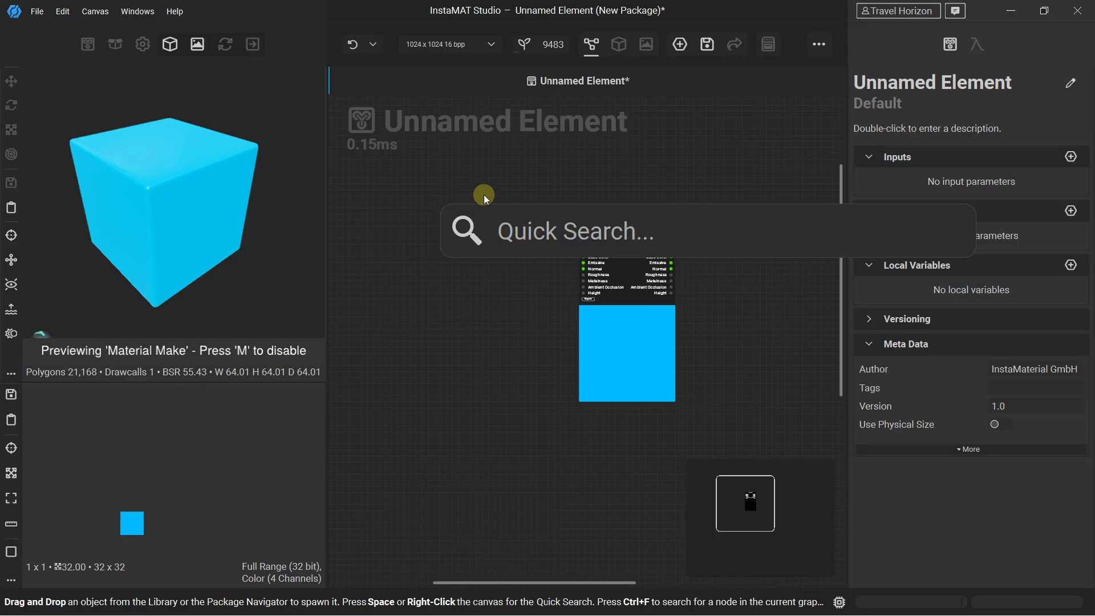
pyautogui.write('noise')
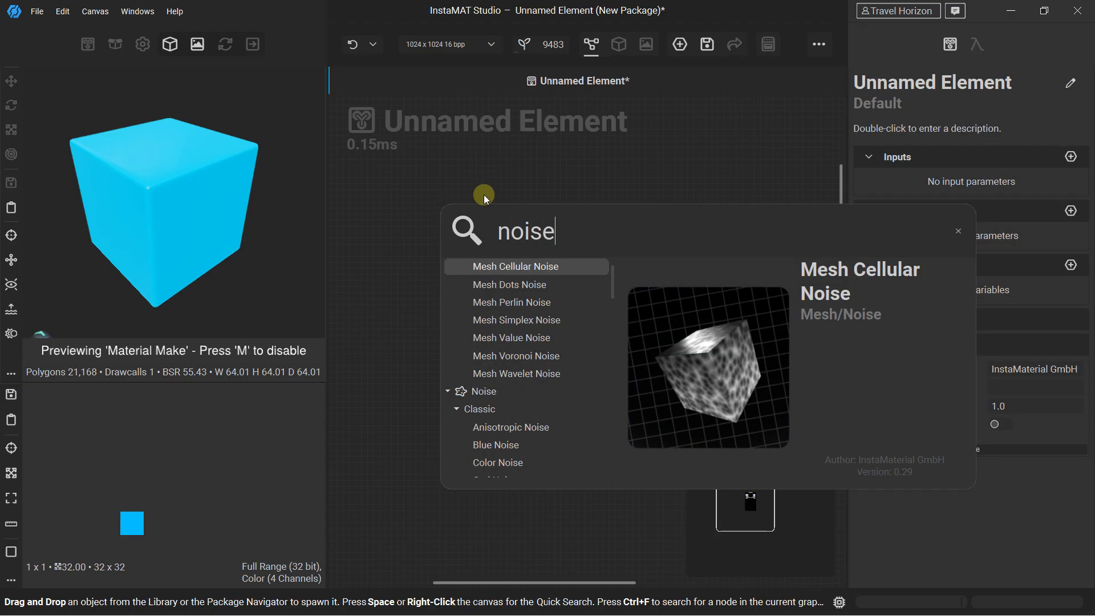
pyautogui.scroll(-2, 514, 324)
pyautogui.scroll(-2, 505, 363)
pyautogui.scroll(-2, 506, 342)
pyautogui.scroll(1, 502, 317)
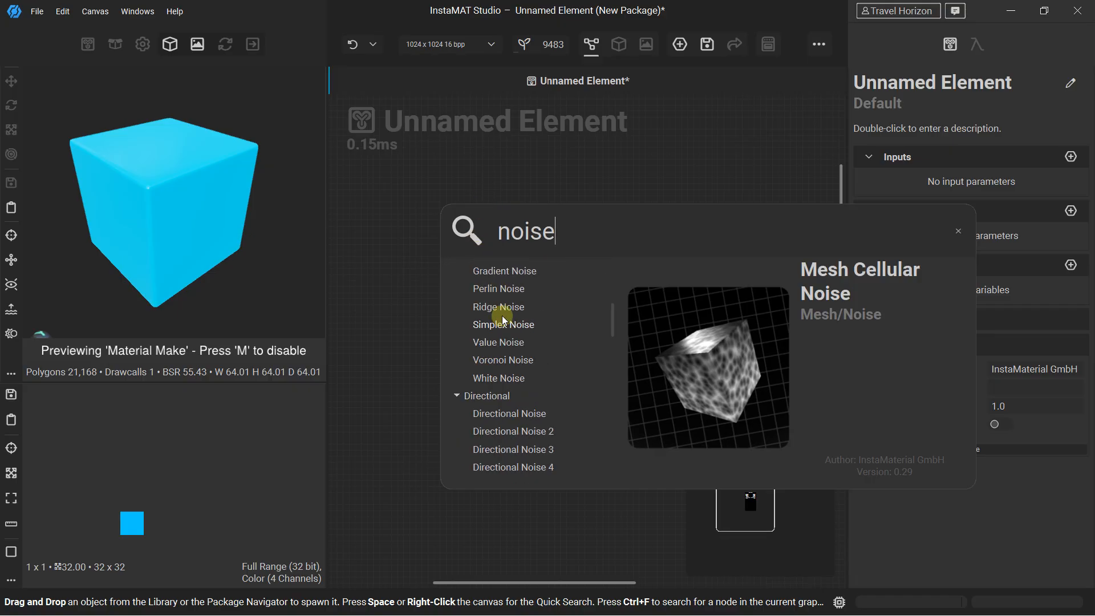
pyautogui.click(495, 289)
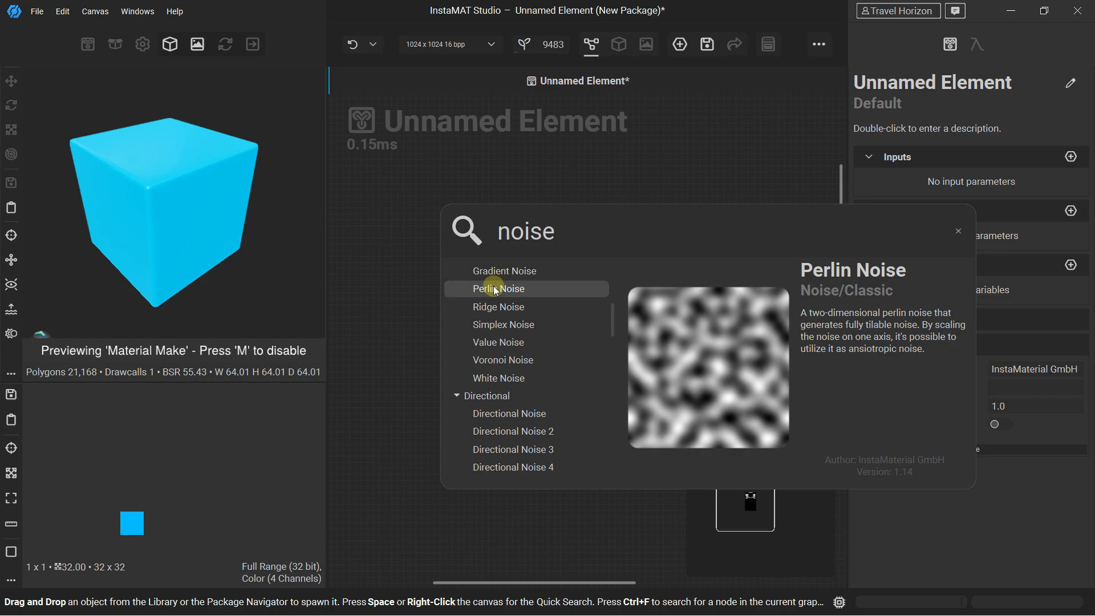
pyautogui.scroll(-2, 499, 342)
pyautogui.scroll(-1, 499, 343)
pyautogui.scroll(-1, 502, 388)
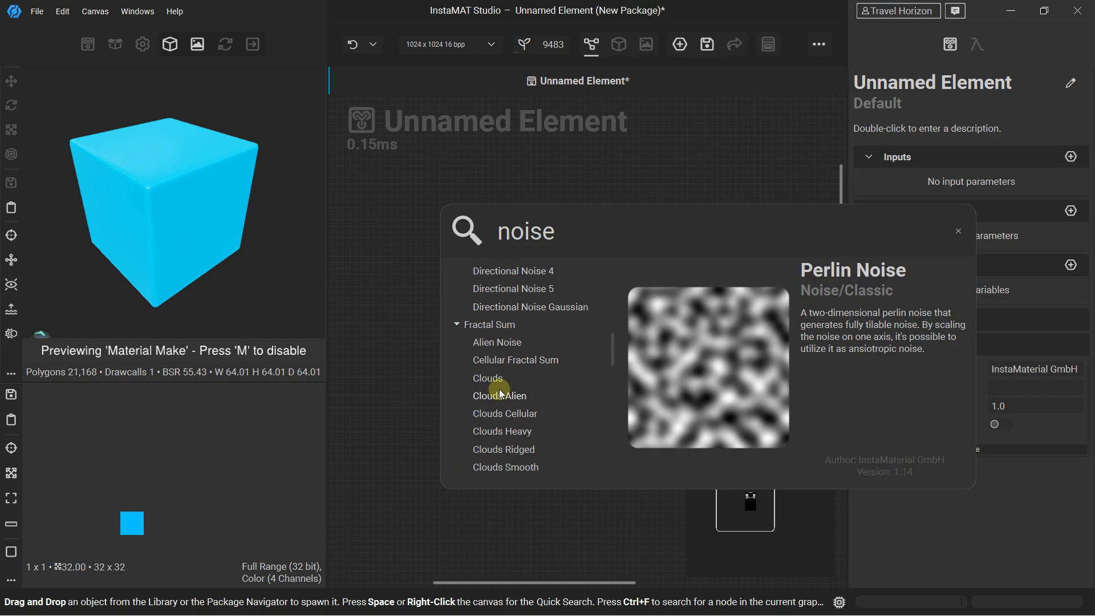
pyautogui.click(497, 379)
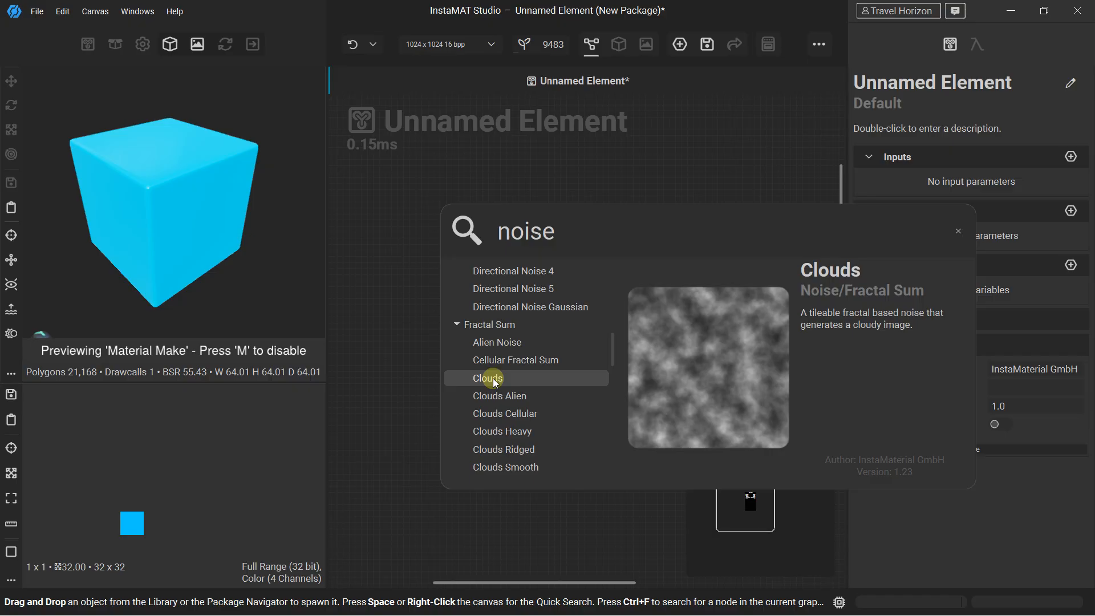
pyautogui.doubleClick(492, 381)
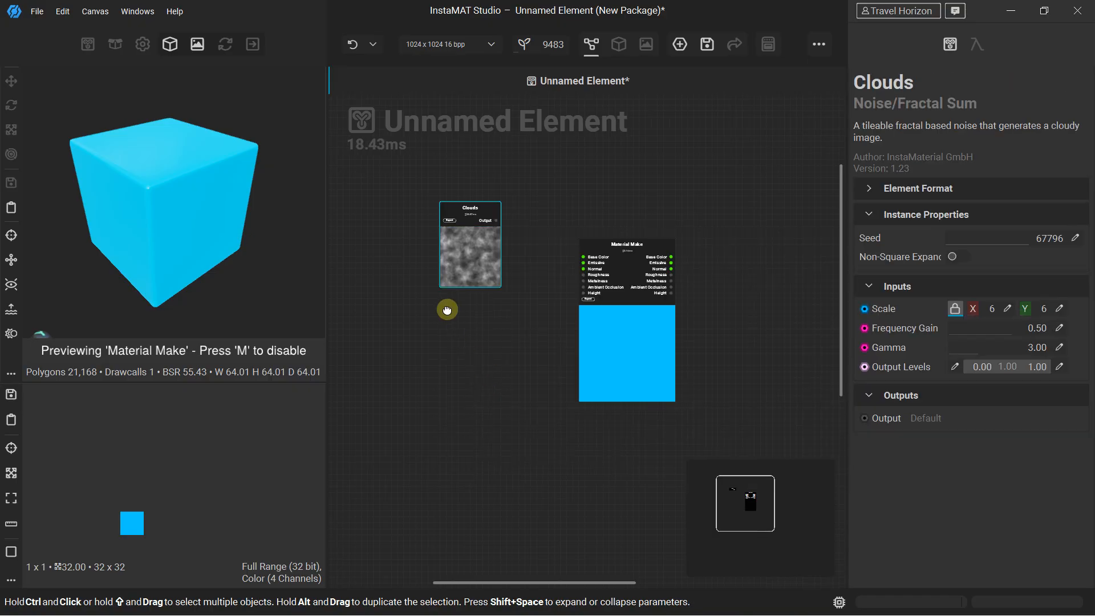
# Step: Move the Clouds node farther away from Material Make to leave space between the two nodes
pyautogui.moveTo(446, 309); pyautogui.dragTo(508, 388, button='middle')
pyautogui.moveTo(526, 306); pyautogui.dragTo(395, 307)
pyautogui.scroll(1, 395, 302)
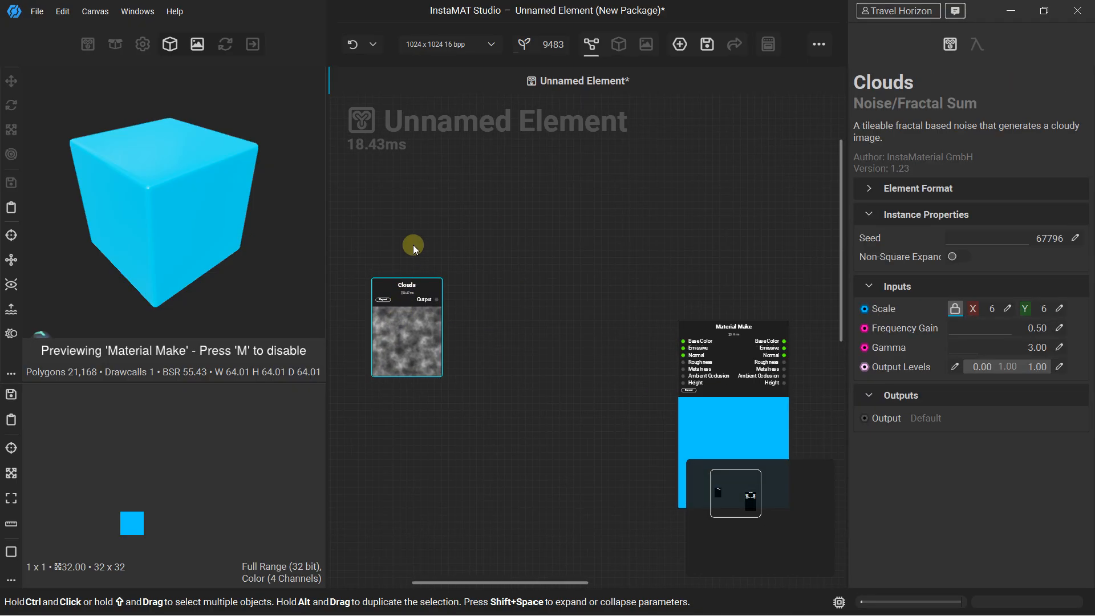
# Step: Search the nodes for "blend" and add the Blend image node between Clouds and Material Make
pyautogui.click(416, 210)
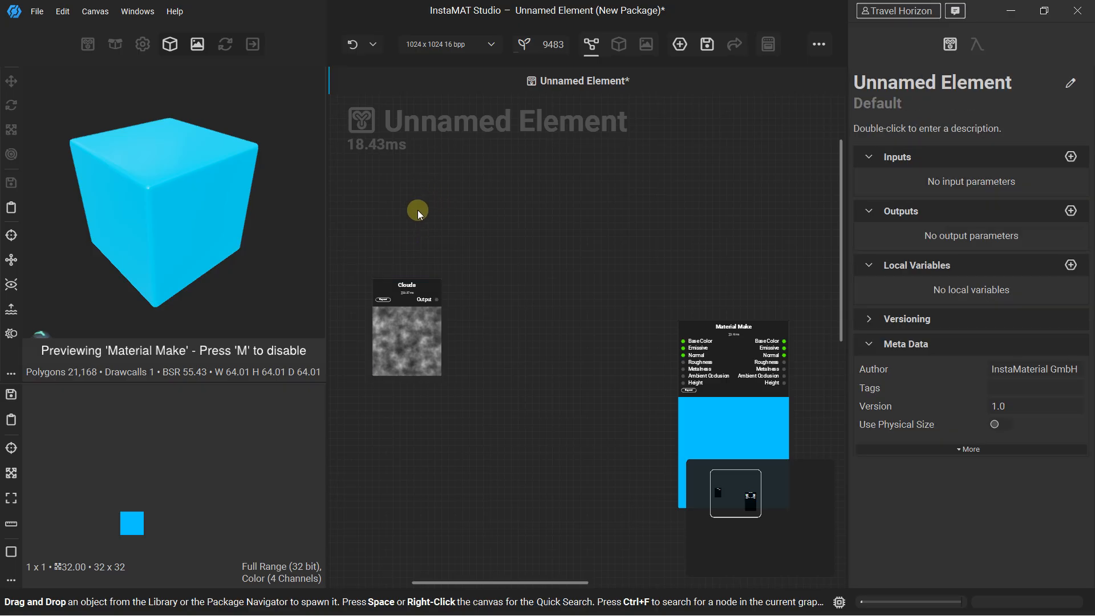
pyautogui.press('space')
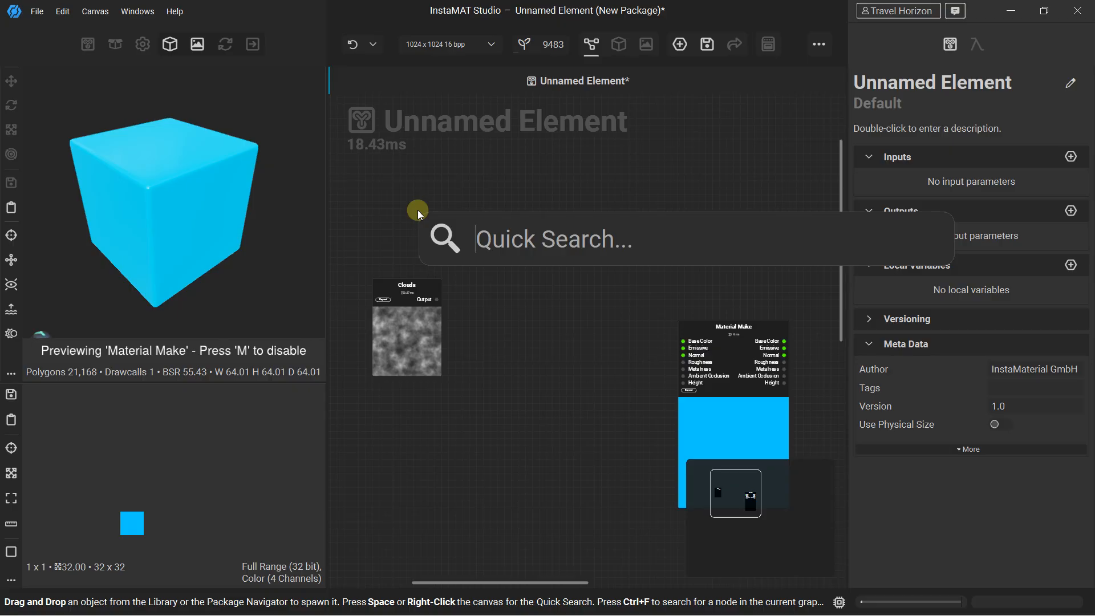
pyautogui.write('bll')
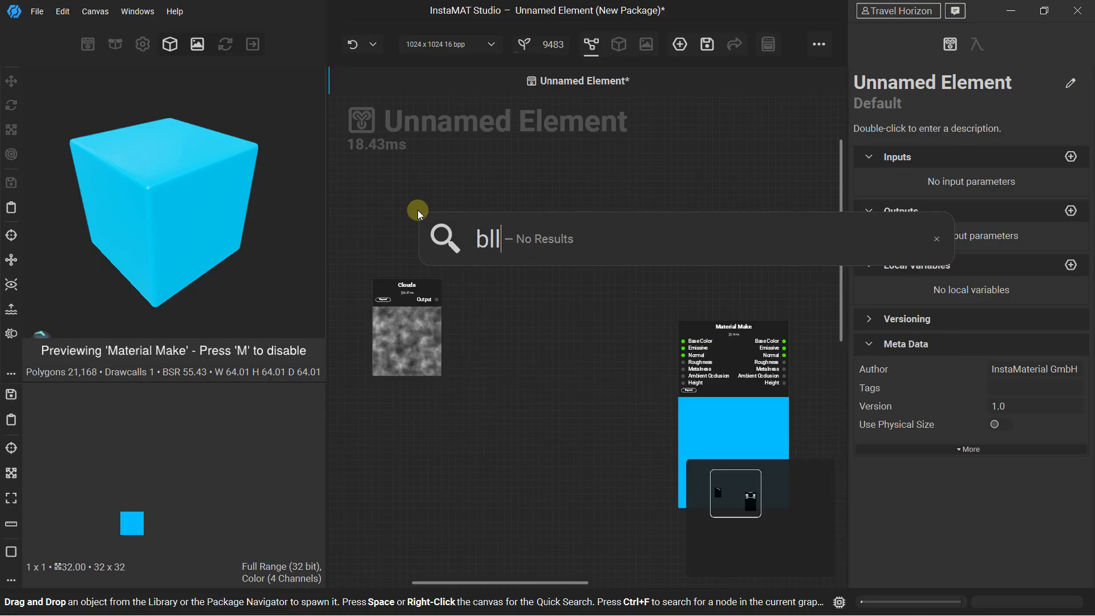
pyautogui.press('BackSpace')
pyautogui.write('end')
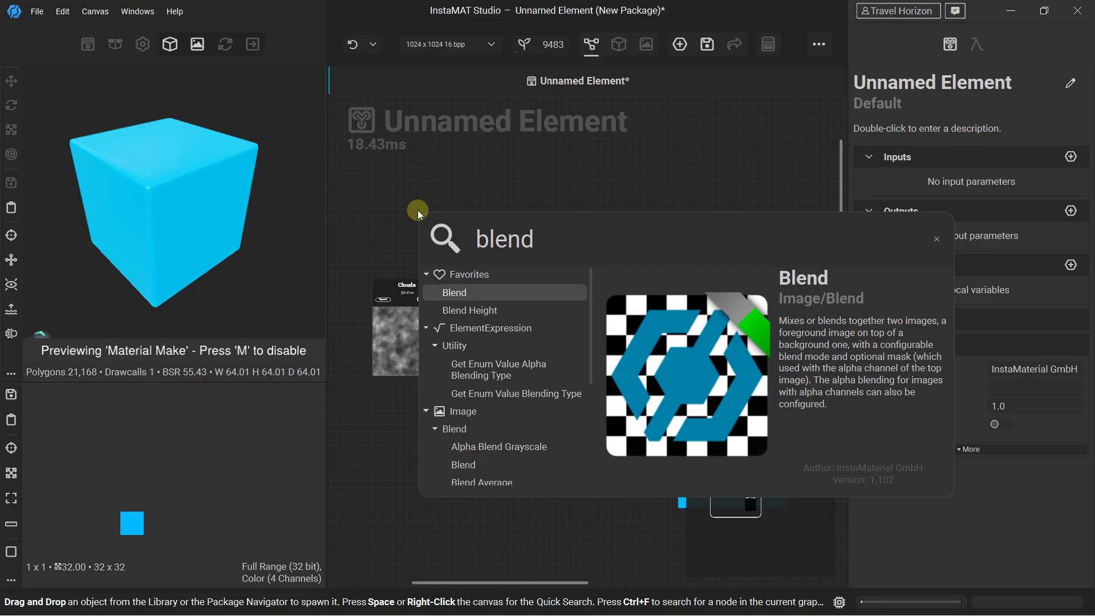
pyautogui.moveTo(465, 468); pyautogui.dragTo(545, 247)
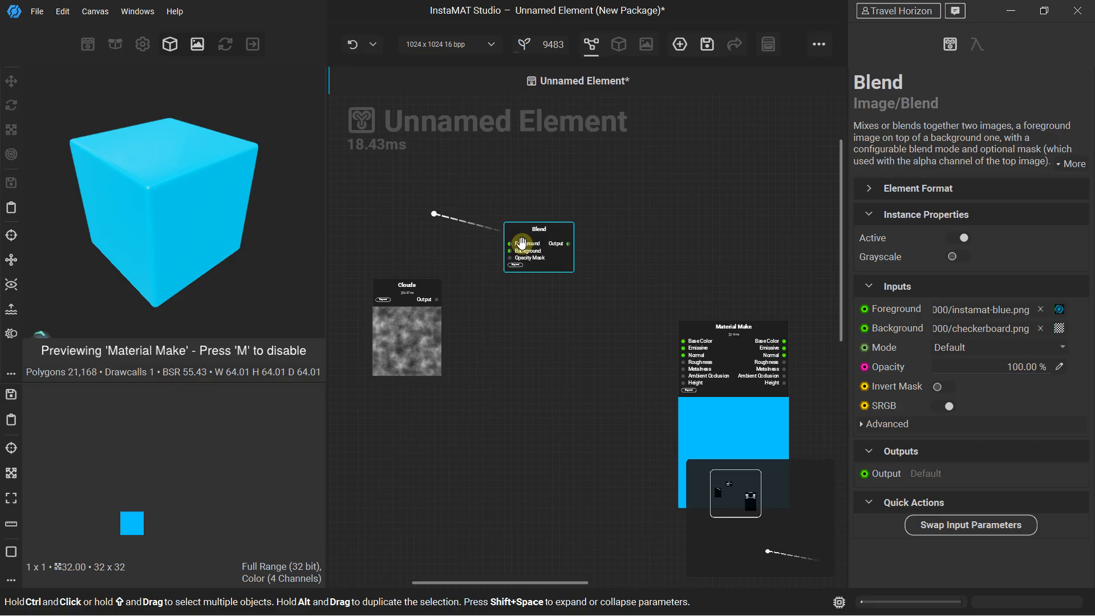
pyautogui.click(499, 192)
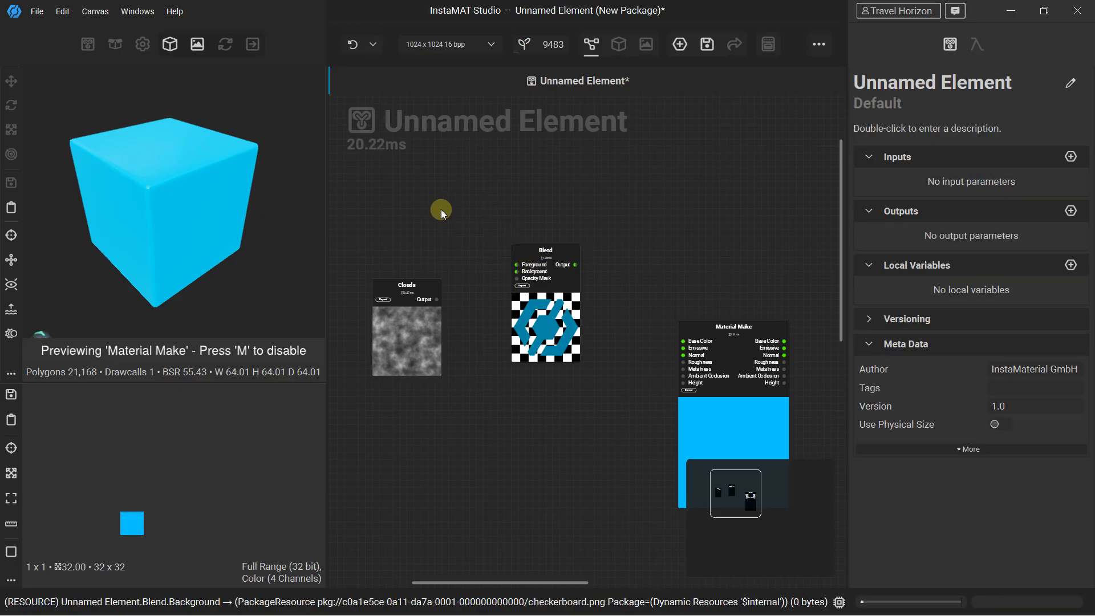
# Step: Search the nodes for "solid" and place a Solid Color node well above the Clouds node
pyautogui.press('space')
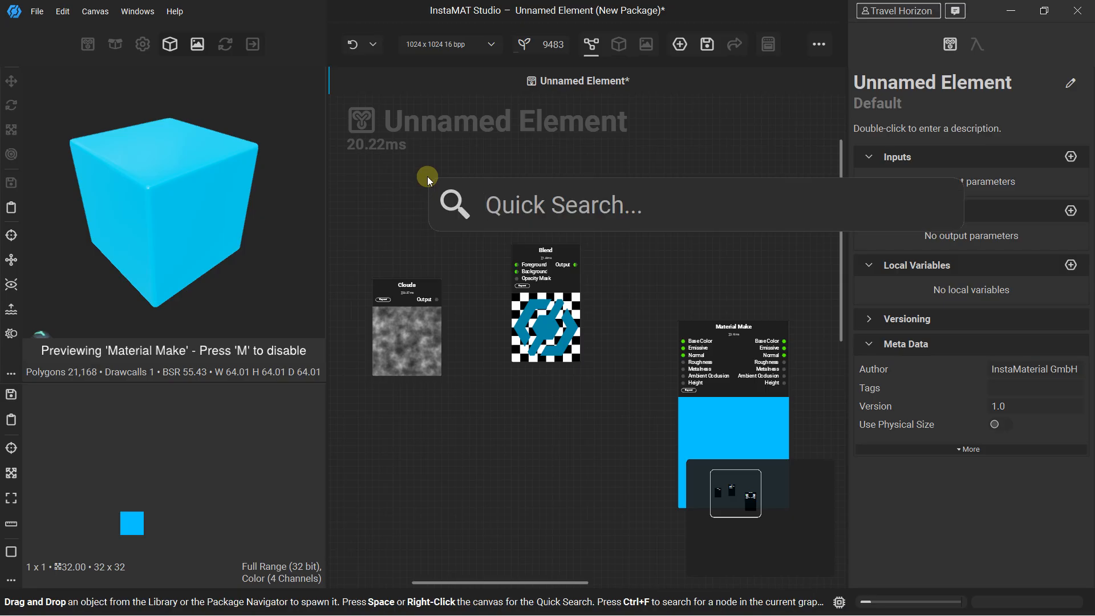
pyautogui.write('solid')
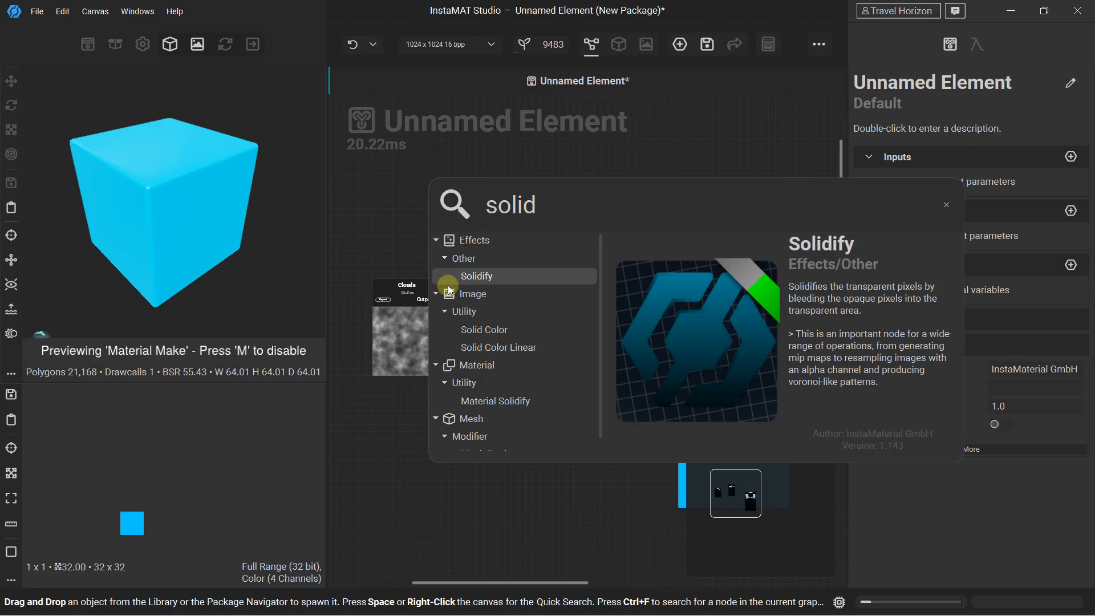
pyautogui.click(469, 331)
pyautogui.moveTo(450, 255); pyautogui.dragTo(462, 394, button='middle')
pyautogui.moveTo(465, 389); pyautogui.dragTo(409, 251)
# Step: Add a second Solid Color node between the first one and Clouds, and move Blend up beside the Solid Color nodes
pyautogui.click(485, 295)
pyautogui.press('space')
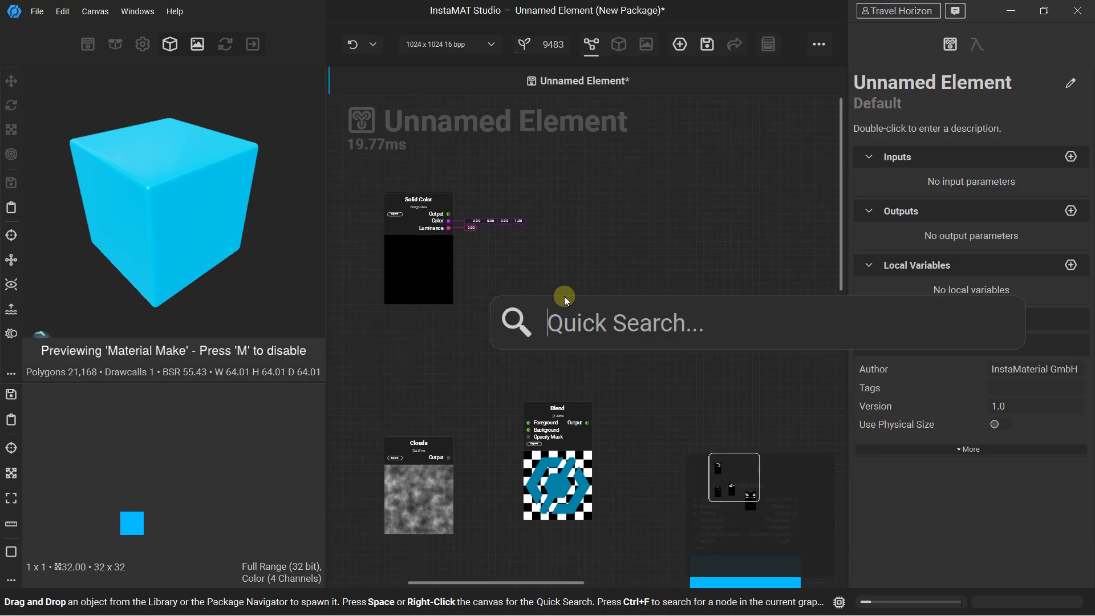
pyautogui.write('solid')
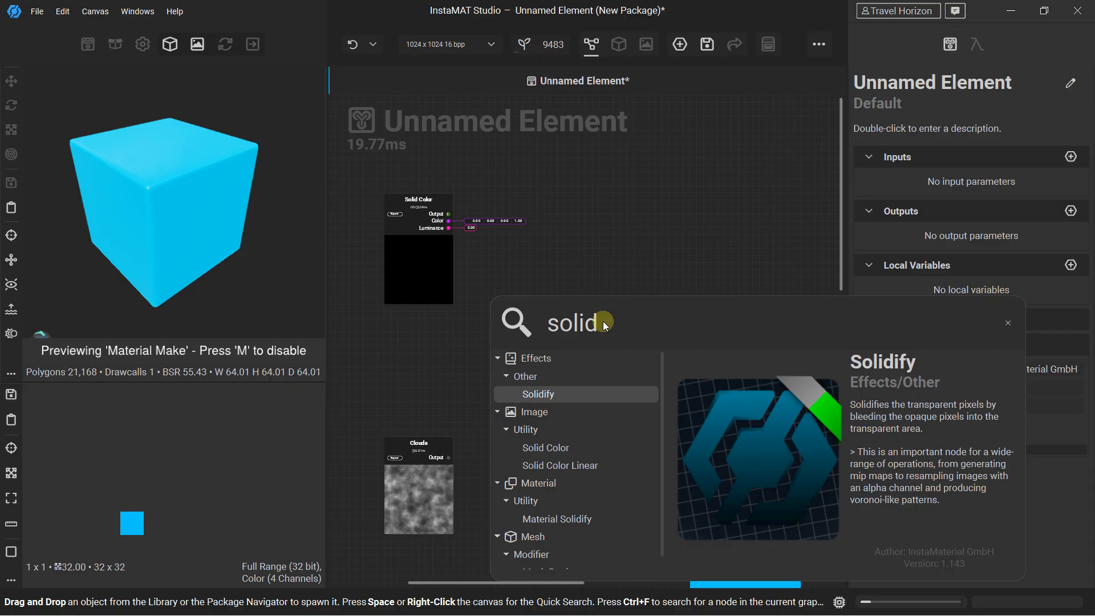
pyautogui.click(561, 430)
pyautogui.moveTo(511, 314); pyautogui.dragTo(406, 332)
pyautogui.moveTo(538, 406); pyautogui.dragTo(510, 278)
# Step: Connect Clouds to Blend's Opacity Mask, the upper Solid Color to Foreground and the lower Solid Color to Background
pyautogui.click(428, 215)
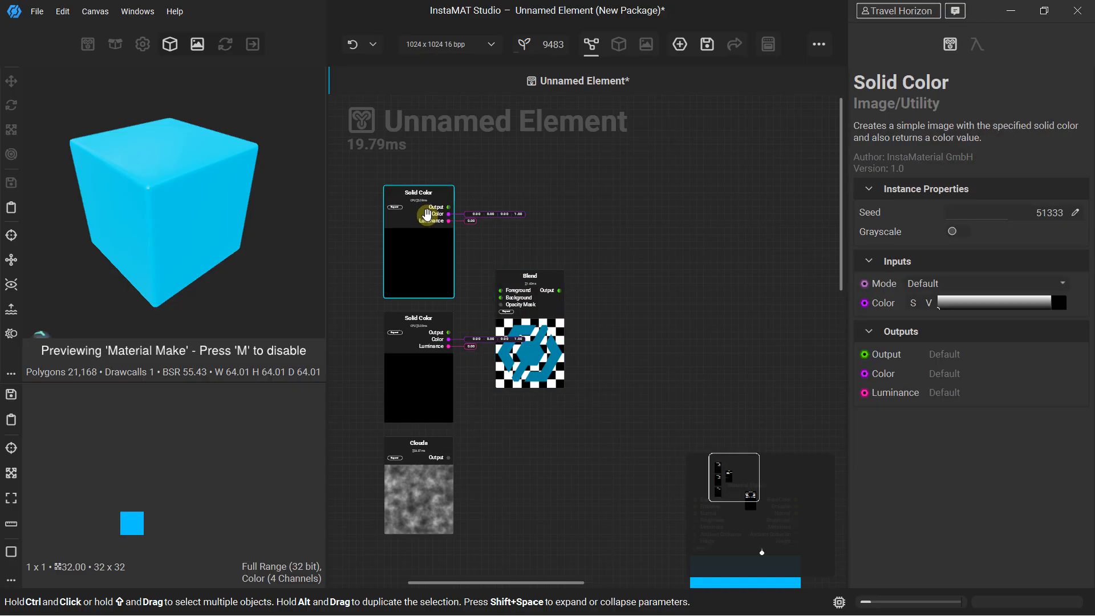
pyautogui.scroll(1, 490, 259)
pyautogui.moveTo(445, 489); pyautogui.dragTo(502, 311)
pyautogui.scroll(2, 473, 313)
pyautogui.moveTo(429, 143); pyautogui.dragTo(520, 289)
pyautogui.moveTo(429, 362); pyautogui.dragTo(510, 305)
# Step: Reposition Material Make and connect Blend's output to its Base Color input
pyautogui.scroll(-2, 571, 296)
pyautogui.moveTo(707, 415); pyautogui.dragTo(675, 370)
pyautogui.click(554, 225)
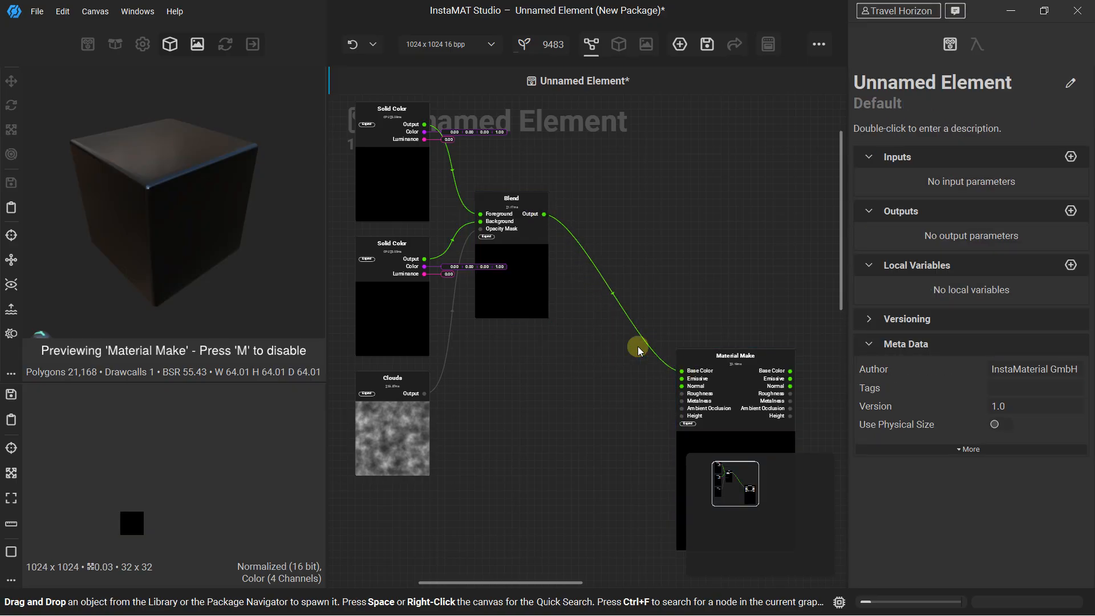
# Step: Set the upper Solid Color node's color to light yellow with red 1.0, green 0.8974 and blue 0.4704
pyautogui.moveTo(499, 326); pyautogui.dragTo(556, 391, button='middle')
pyautogui.click(458, 190)
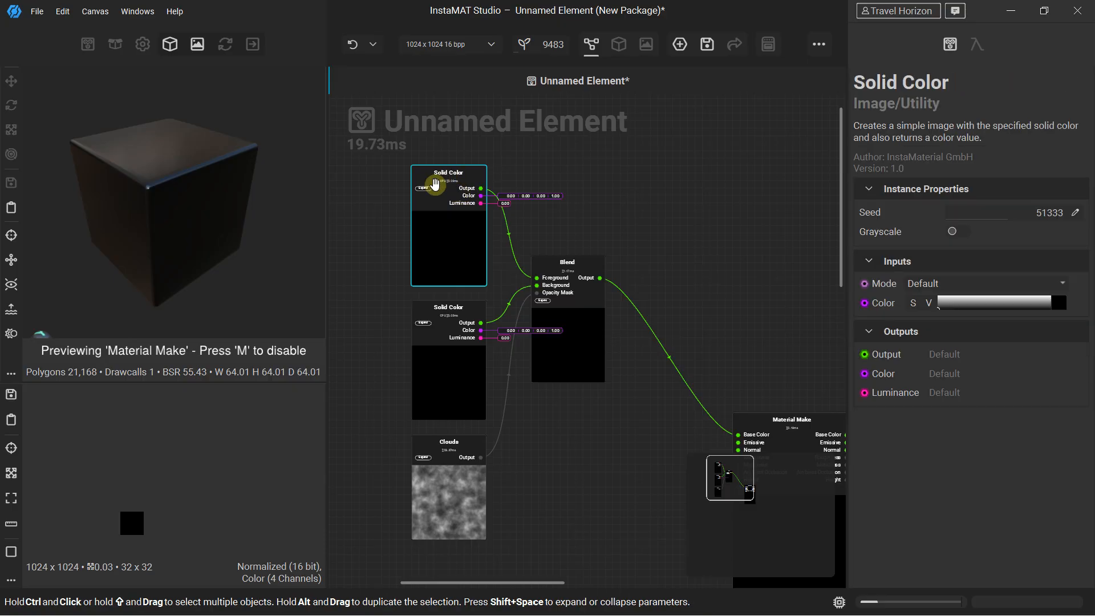
pyautogui.click(1060, 303)
pyautogui.moveTo(862, 289)
pyautogui.mouseDown()
pyautogui.moveTo(851, 232)
pyautogui.moveTo(847, 312)
pyautogui.mouseUp()
# Step: Pick a pale cream color for the lower Solid Color node and darken it to a muted grayish brown
pyautogui.click(445, 318)
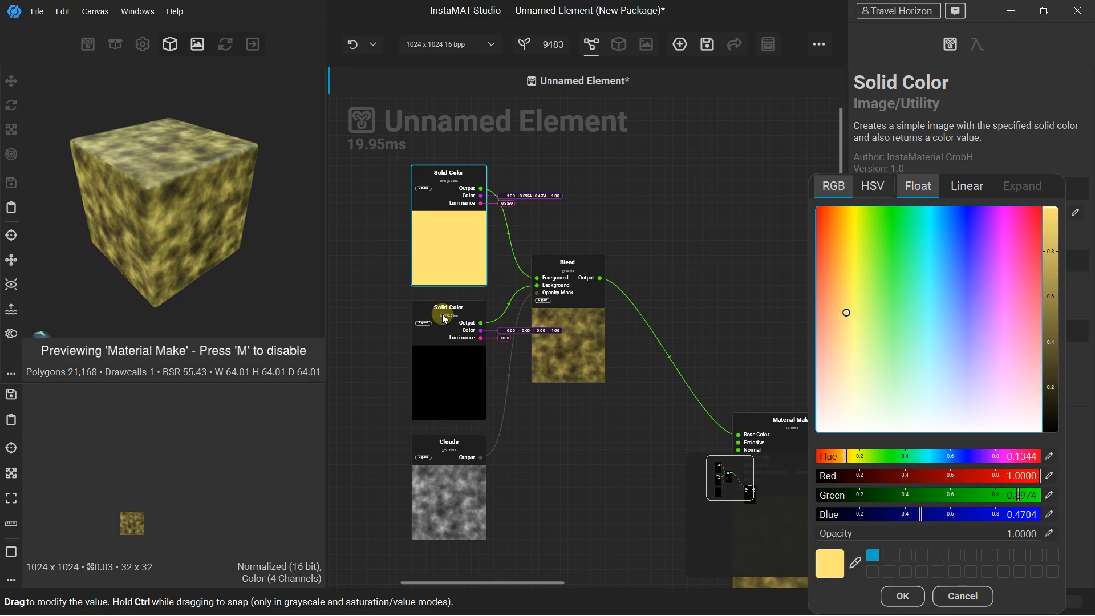
pyautogui.click(956, 305)
pyautogui.click(1060, 298)
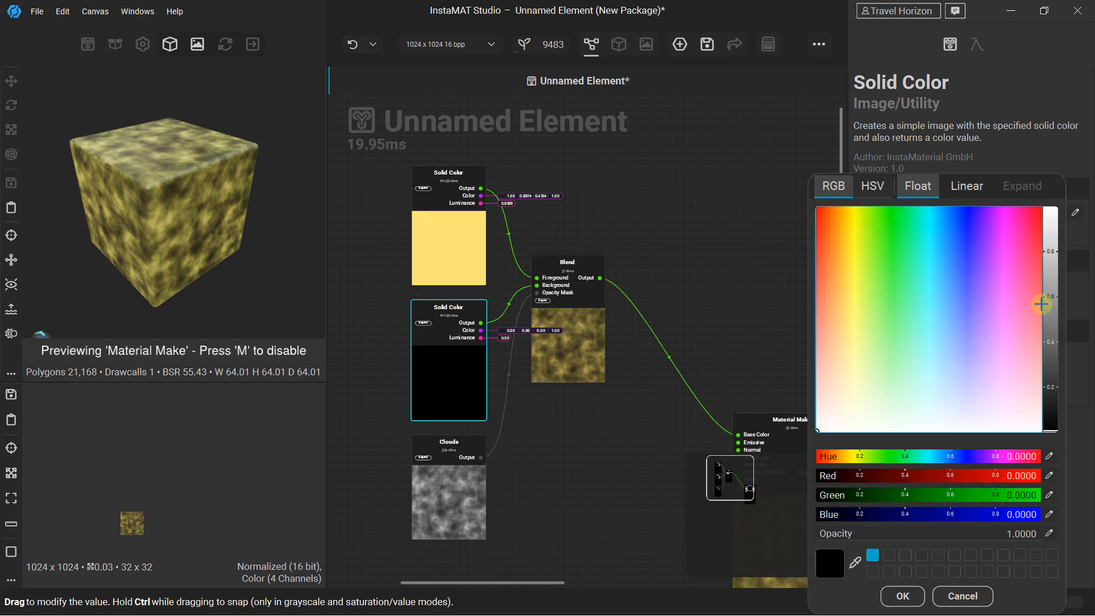
pyautogui.moveTo(868, 257); pyautogui.dragTo(846, 352)
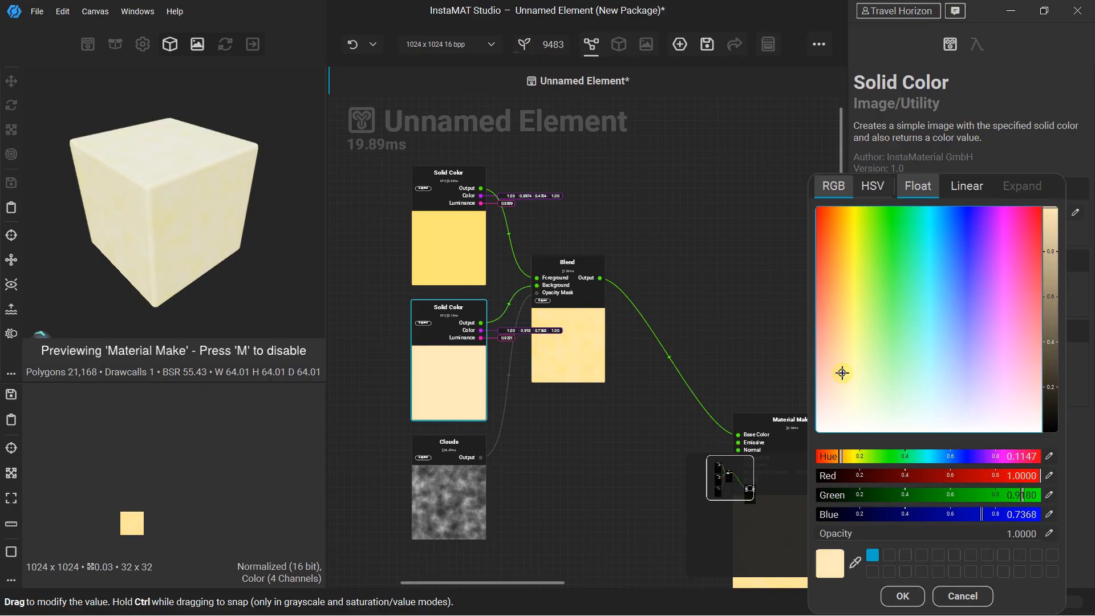
pyautogui.moveTo(1058, 265); pyautogui.dragTo(1053, 319)
# Step: Select the Material Make node and load Quad_High.fbx as the 3D preview mesh
pyautogui.moveTo(576, 292); pyautogui.dragTo(560, 239, button='middle')
pyautogui.click(735, 359)
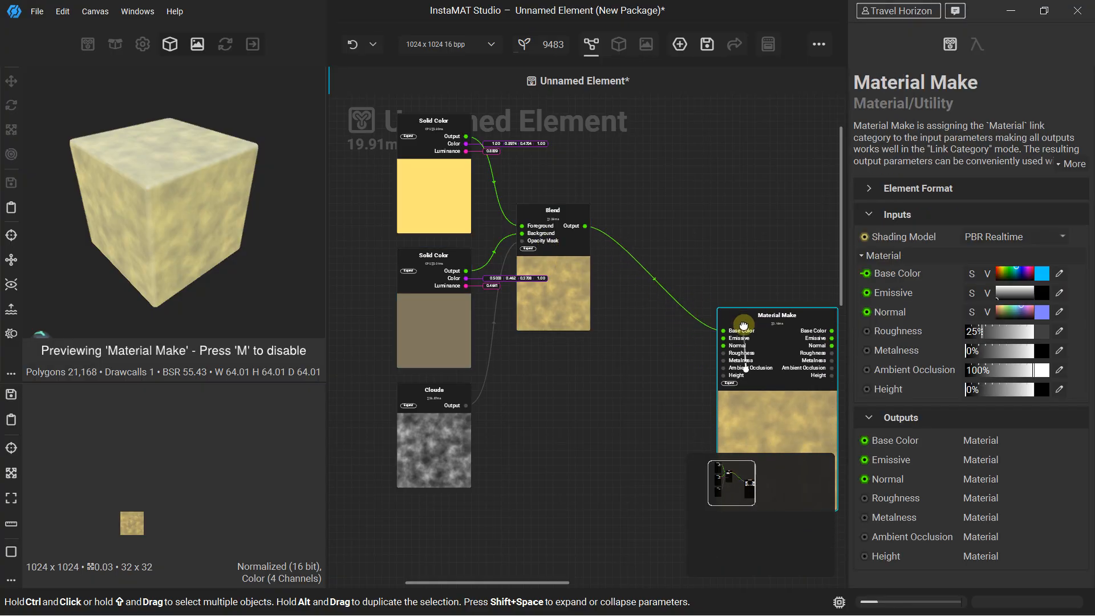
pyautogui.moveTo(516, 307); pyautogui.dragTo(536, 287, button='middle')
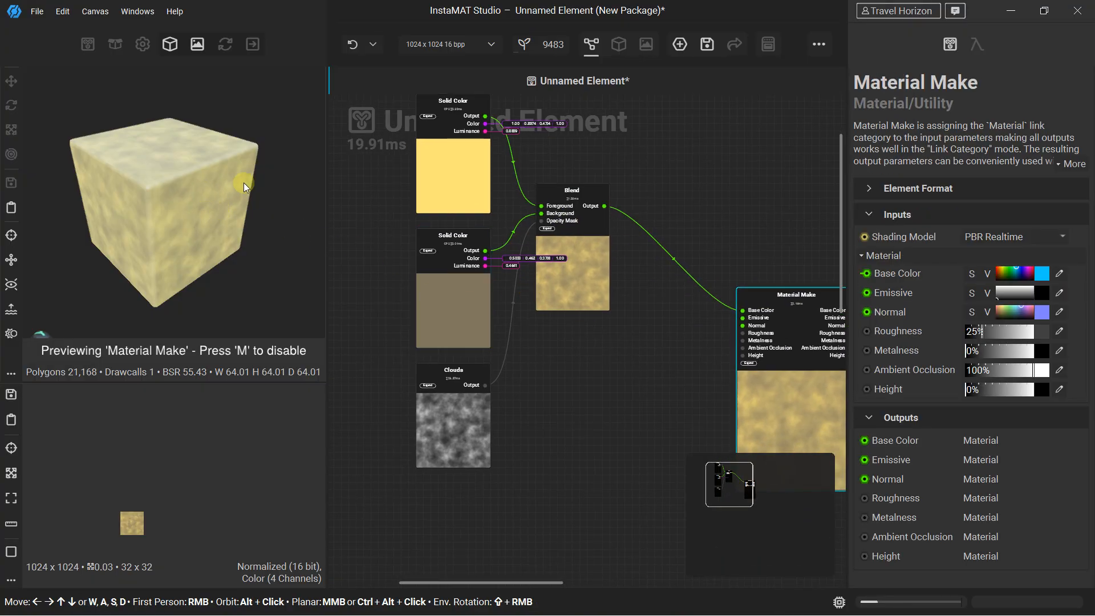
pyautogui.click(11, 376)
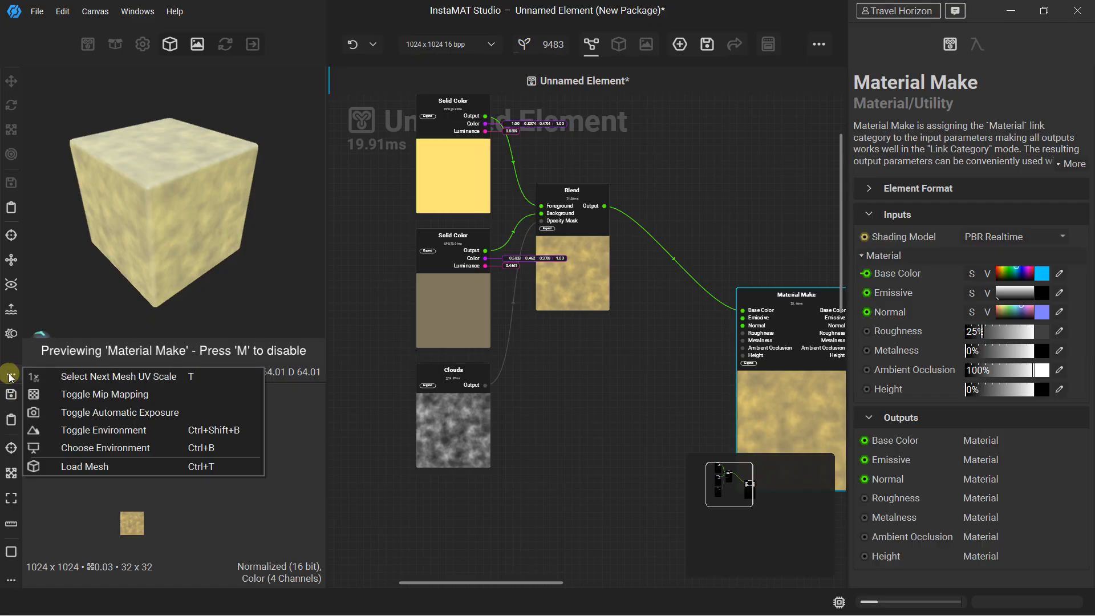
pyautogui.click(80, 466)
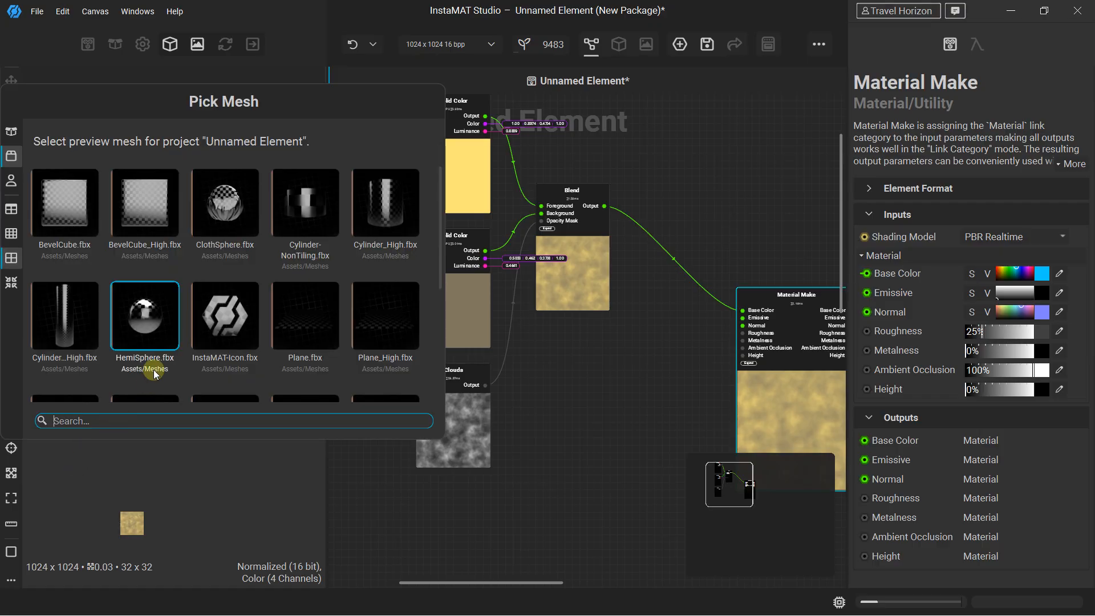
pyautogui.scroll(-5, 165, 281)
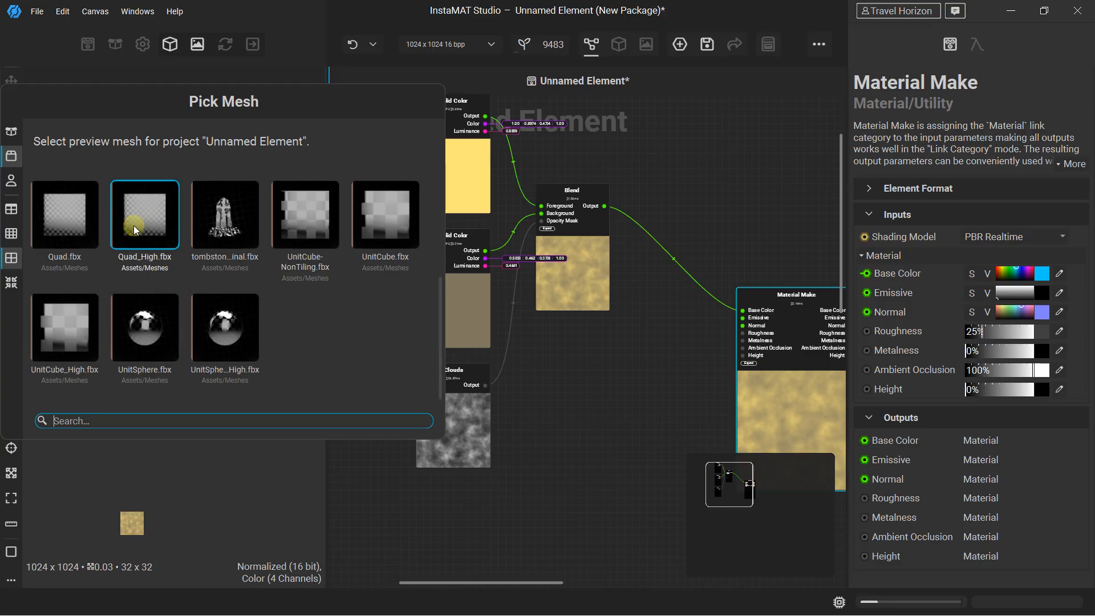
pyautogui.click(152, 234)
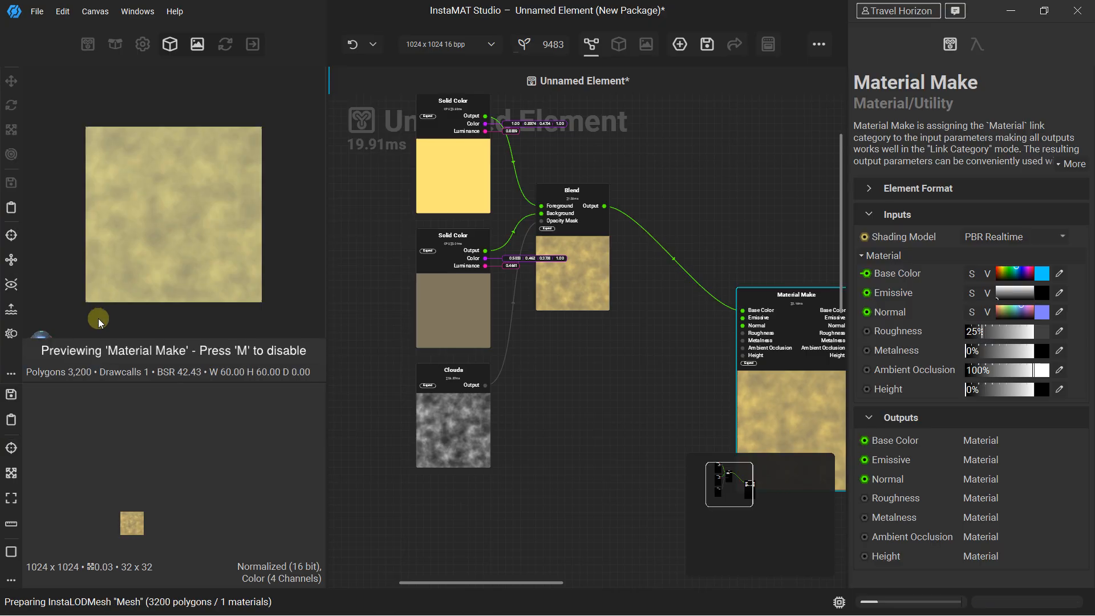
pyautogui.moveTo(41, 338); pyautogui.dragTo(36, 267)
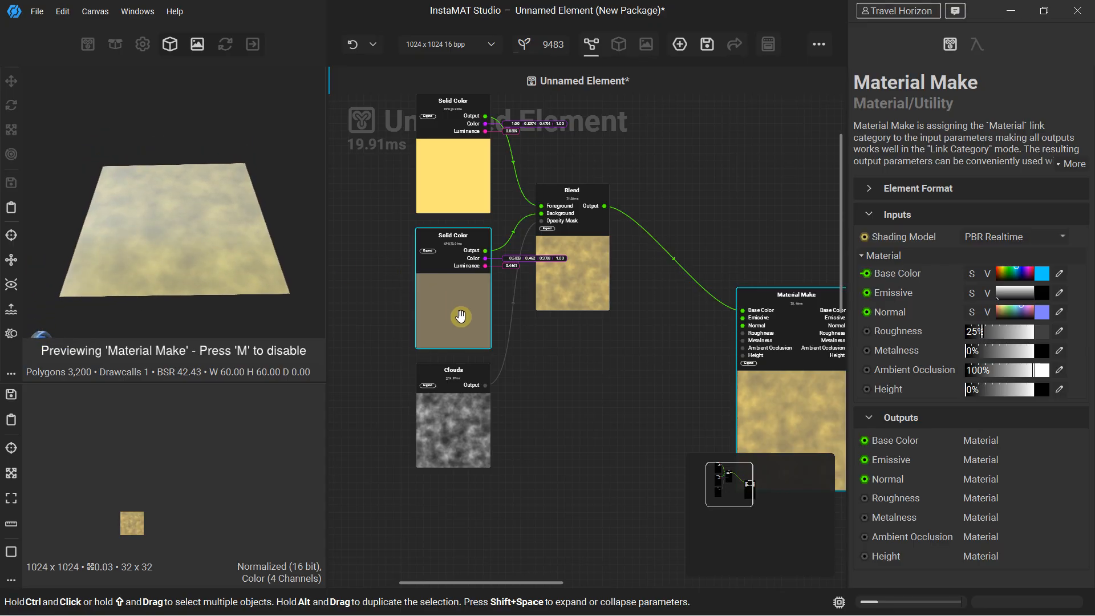
# Step: Search the nodes for "noise" from the empty graph area below the Clouds node
pyautogui.scroll(-3, 570, 353)
pyautogui.moveTo(566, 343); pyautogui.dragTo(565, 270, button='middle')
pyautogui.scroll(1, 566, 368)
pyautogui.click(467, 389)
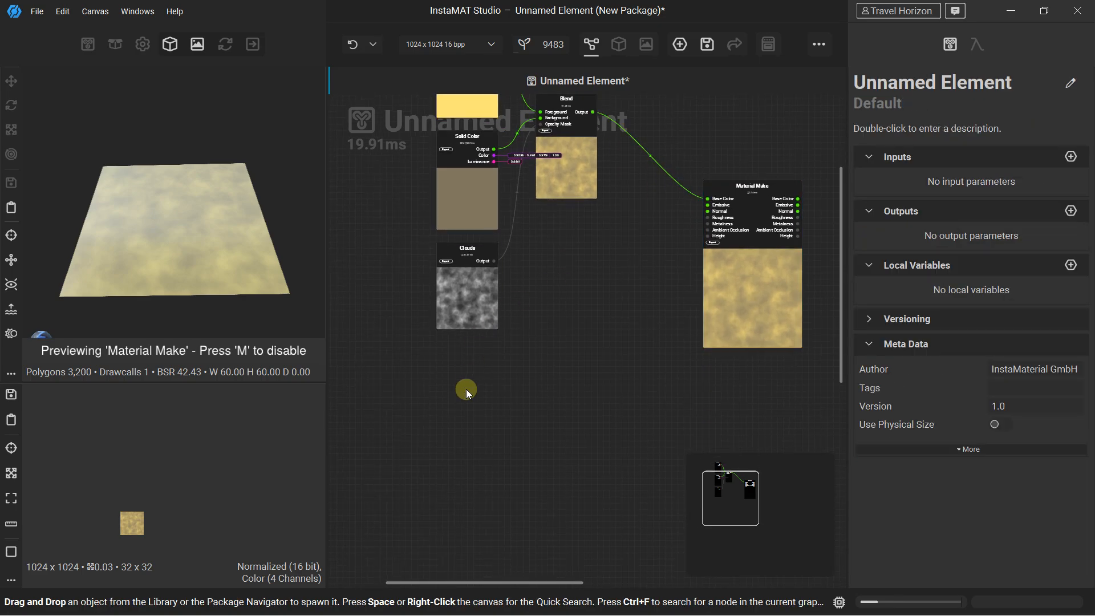
pyautogui.press('space')
pyautogui.write('noise')
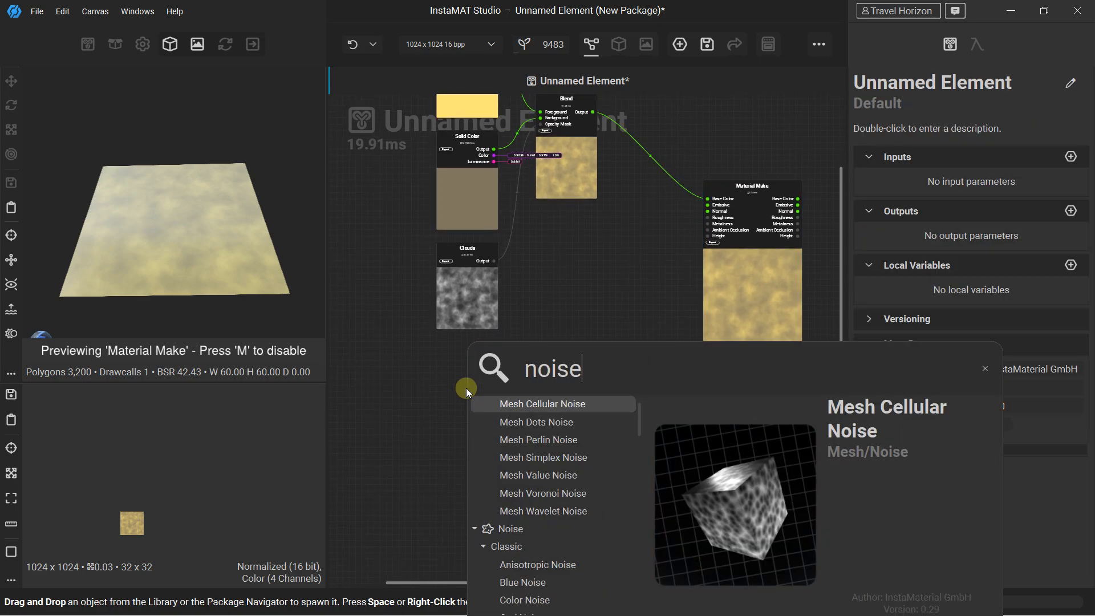
# Step: Browse the noise search results and examine the previews of the fractal sum, organic, warp and classic noises
pyautogui.scroll(-8, 547, 471)
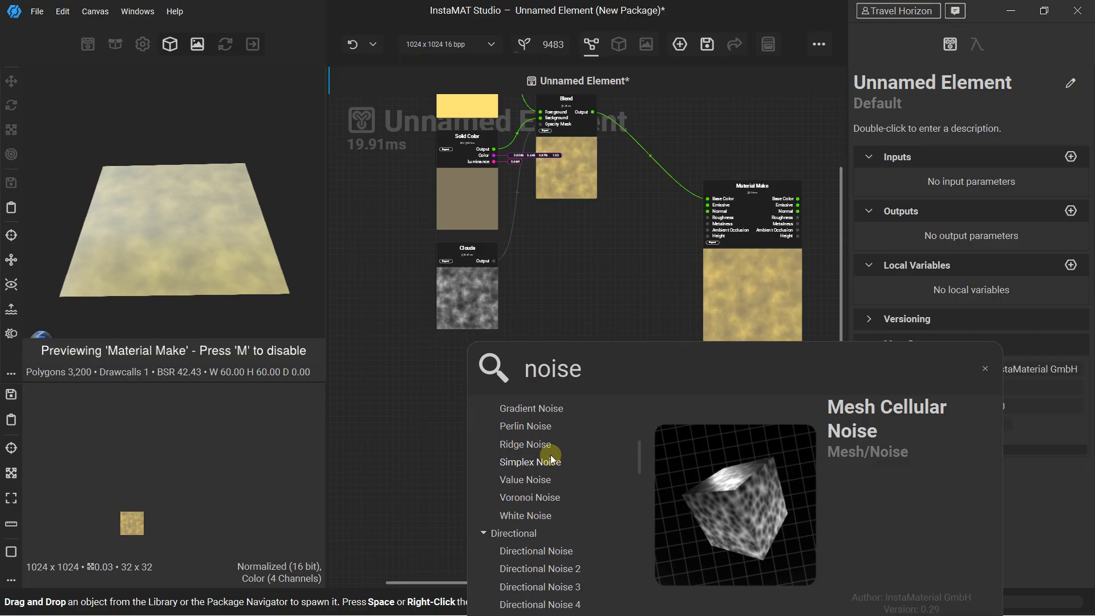
pyautogui.scroll(-3, 549, 443)
pyautogui.scroll(-8, 537, 459)
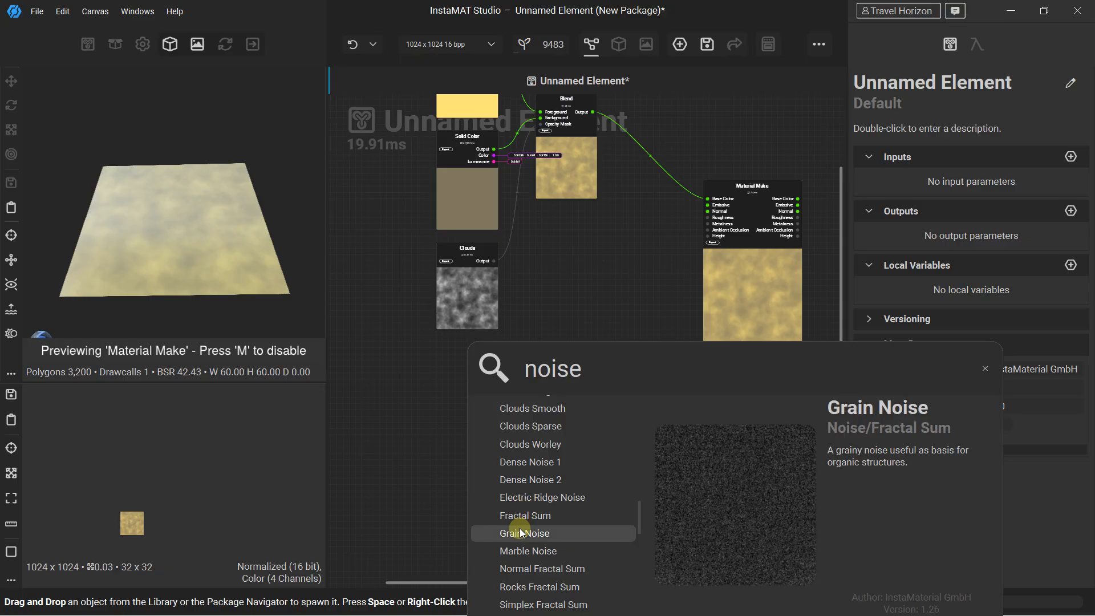
pyautogui.scroll(-10, 518, 556)
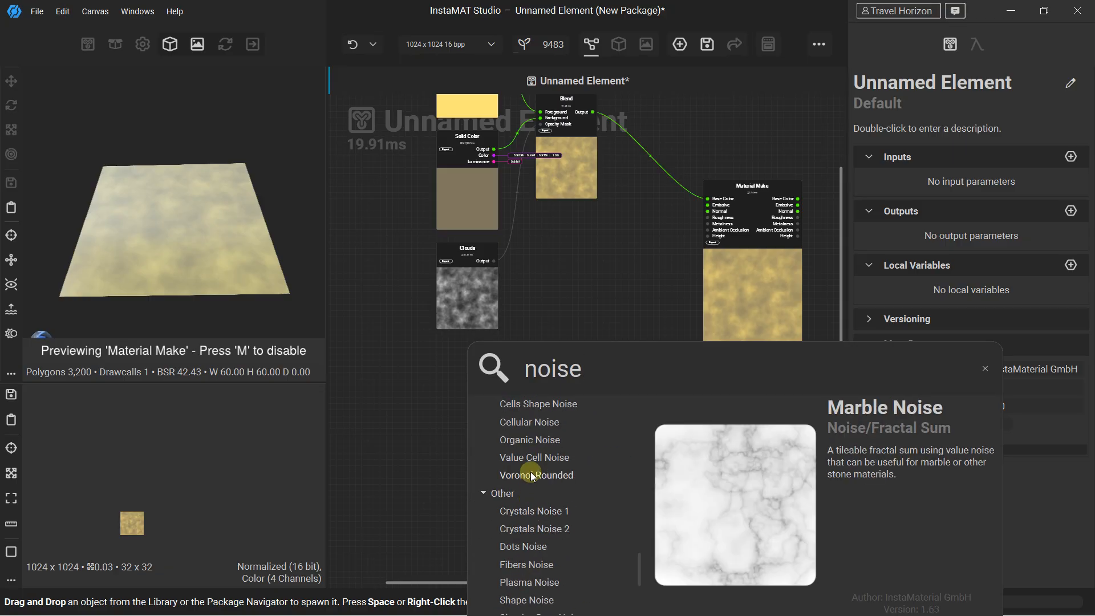
pyautogui.scroll(-3, 532, 464)
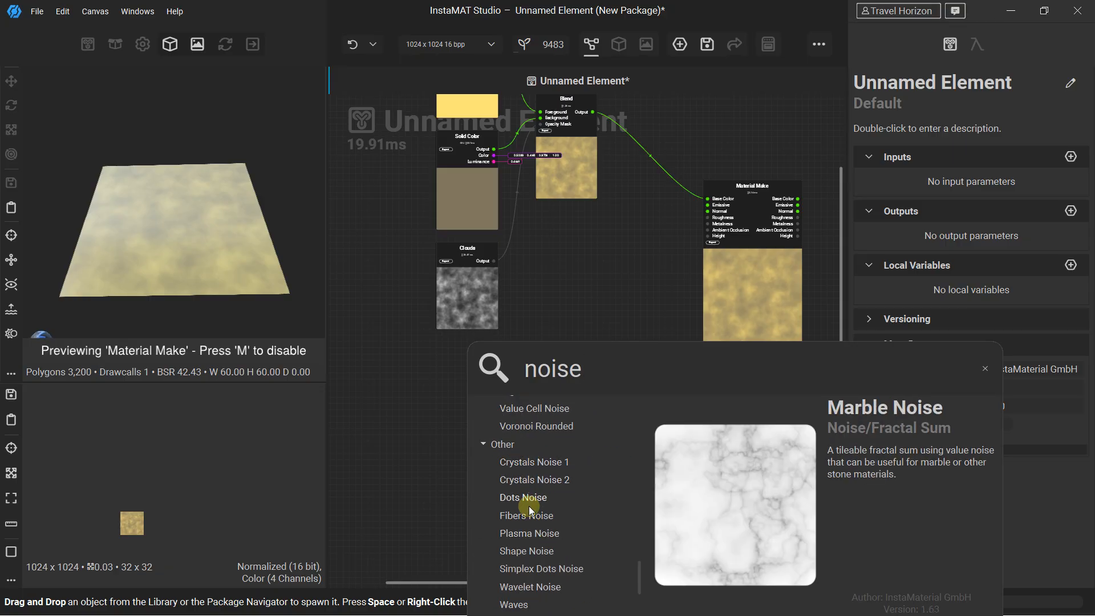
pyautogui.scroll(-7, 529, 479)
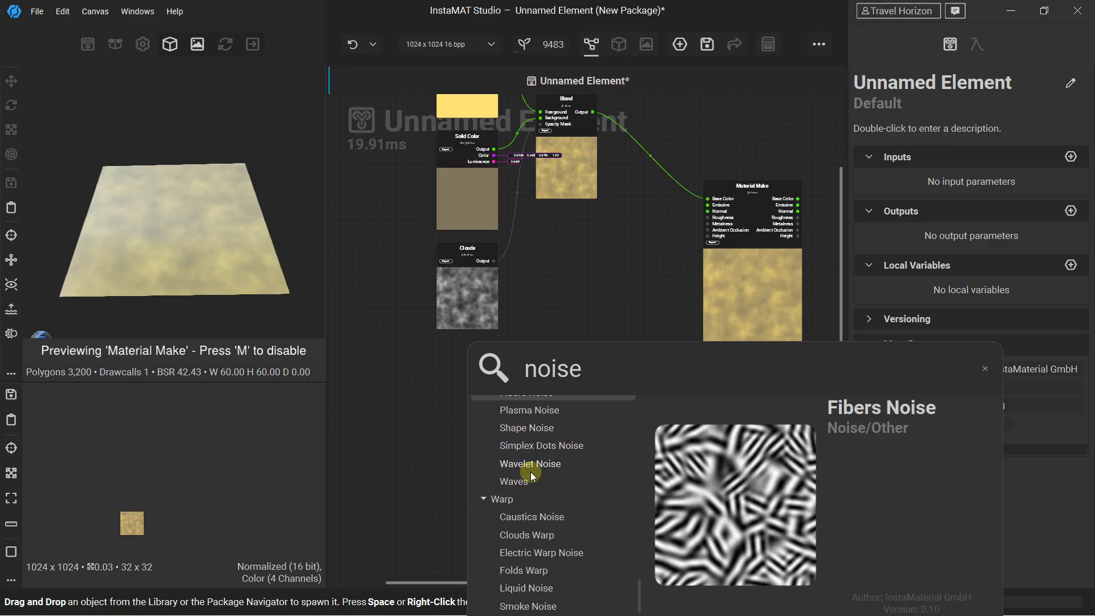
pyautogui.scroll(20, 531, 471)
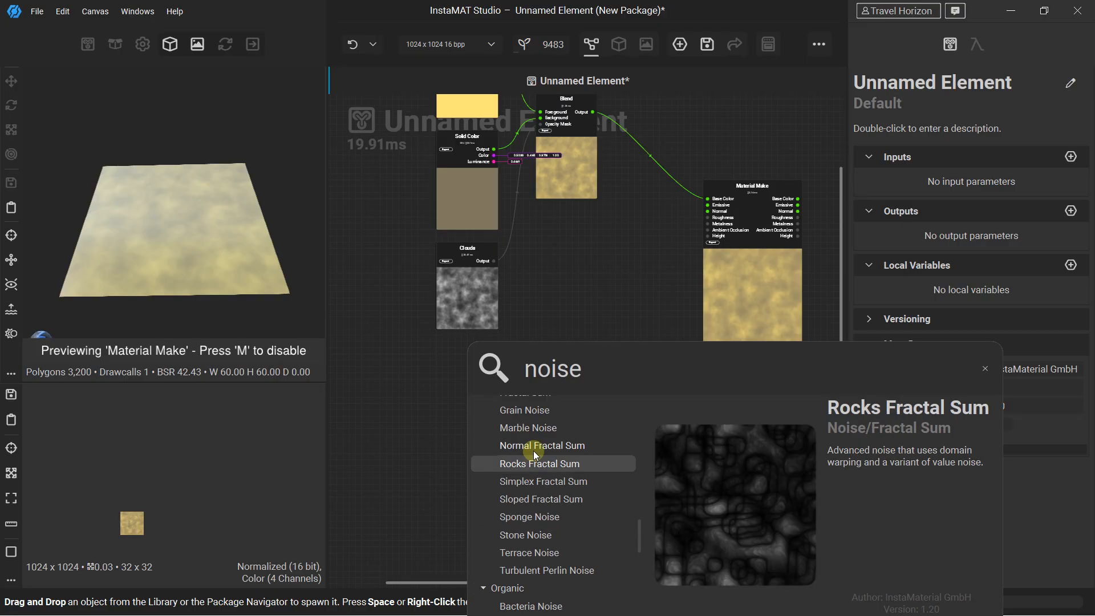
pyautogui.scroll(3, 533, 451)
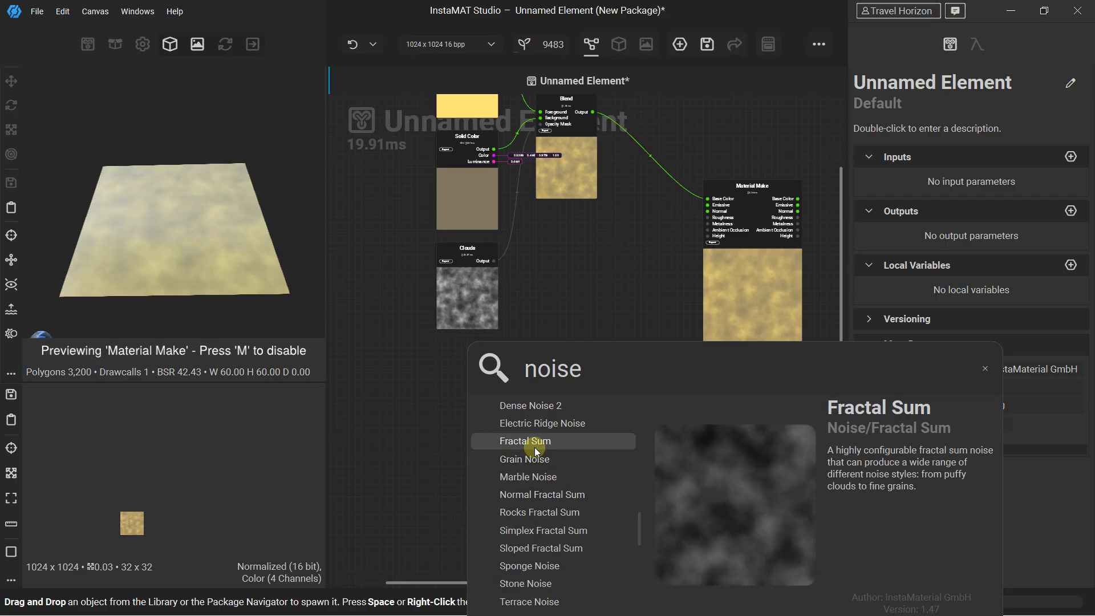
pyautogui.scroll(3, 535, 448)
pyautogui.scroll(6, 535, 457)
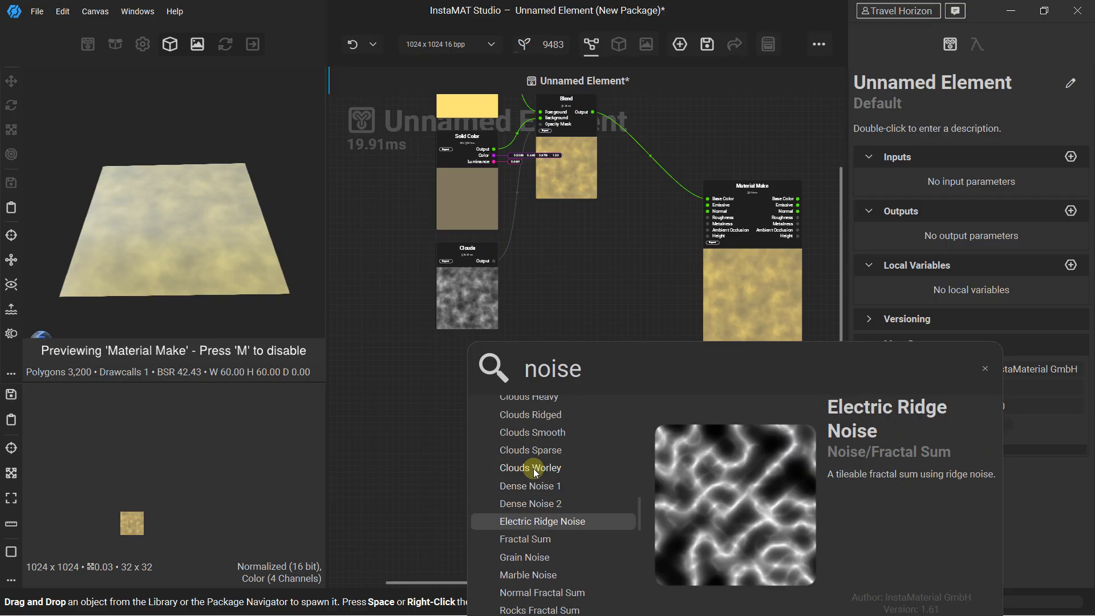
pyautogui.scroll(15, 536, 462)
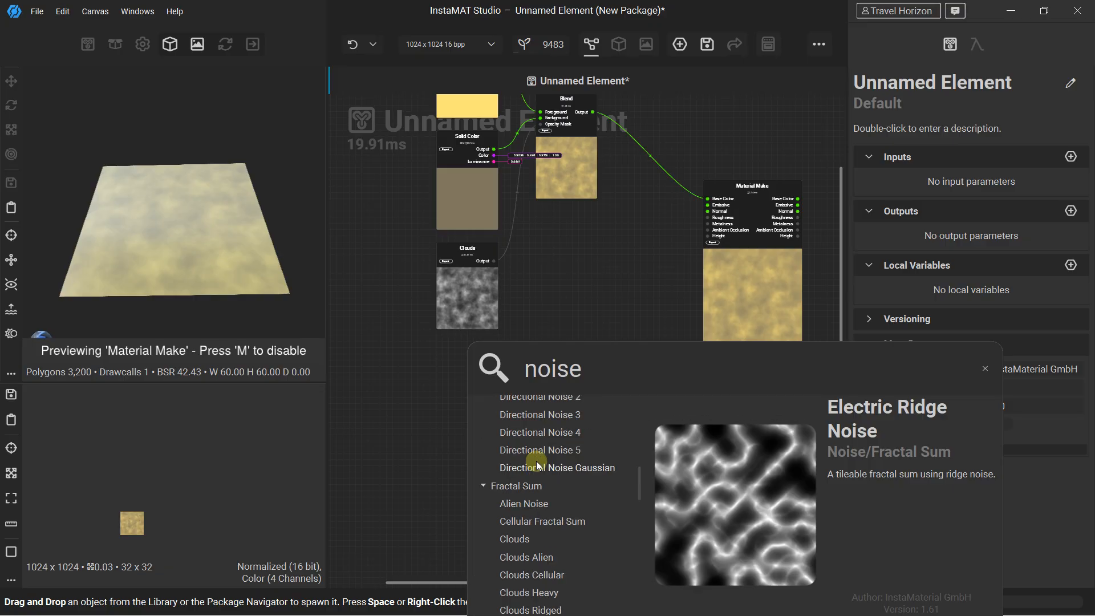
pyautogui.scroll(6, 531, 454)
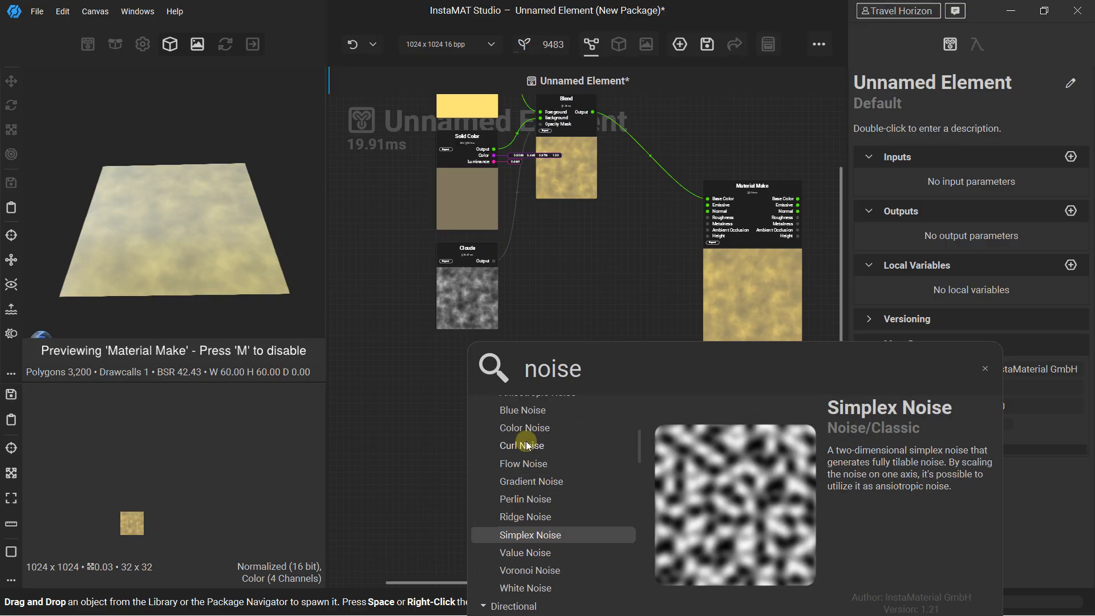
pyautogui.scroll(3, 520, 434)
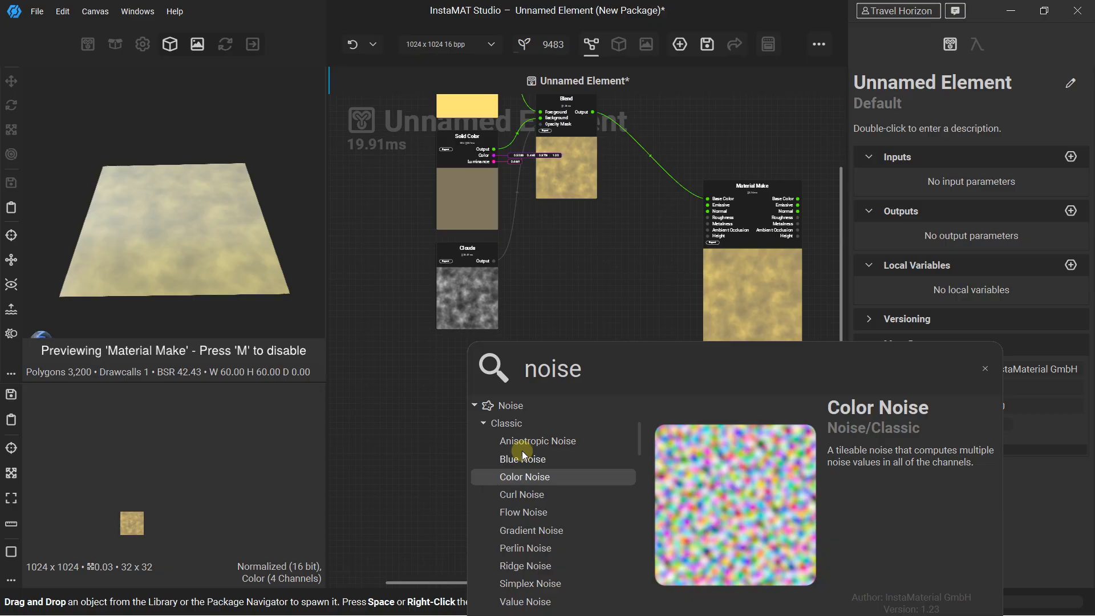
pyautogui.scroll(9, 526, 443)
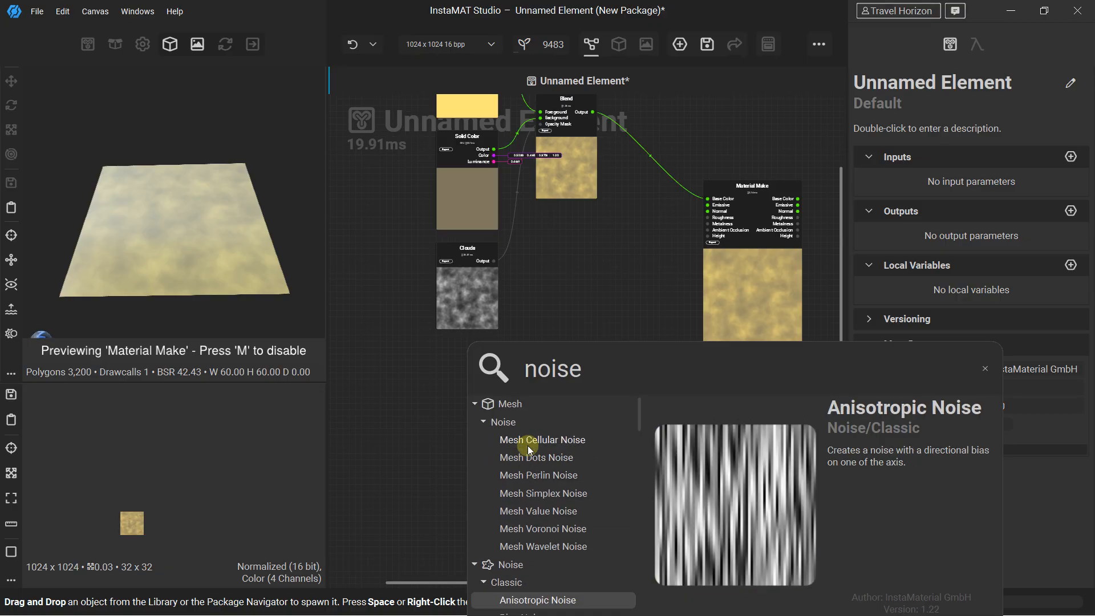
# Step: Add a Caustics Noise node from the Warp group and place it well below the Clouds node
pyautogui.scroll(-20, 528, 450)
pyautogui.scroll(-10, 529, 464)
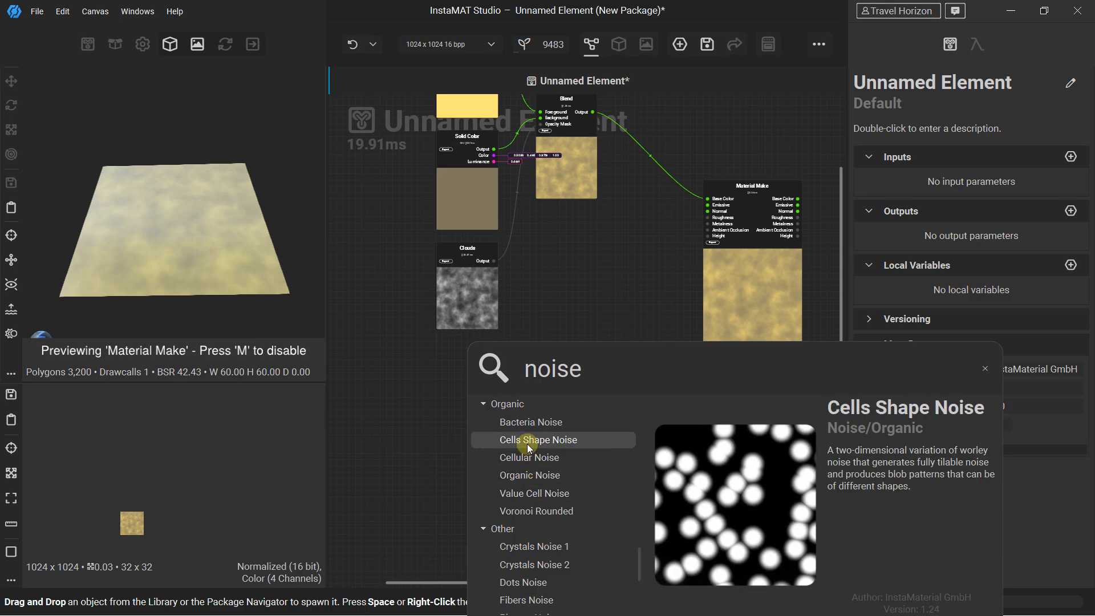
pyautogui.scroll(-4, 529, 451)
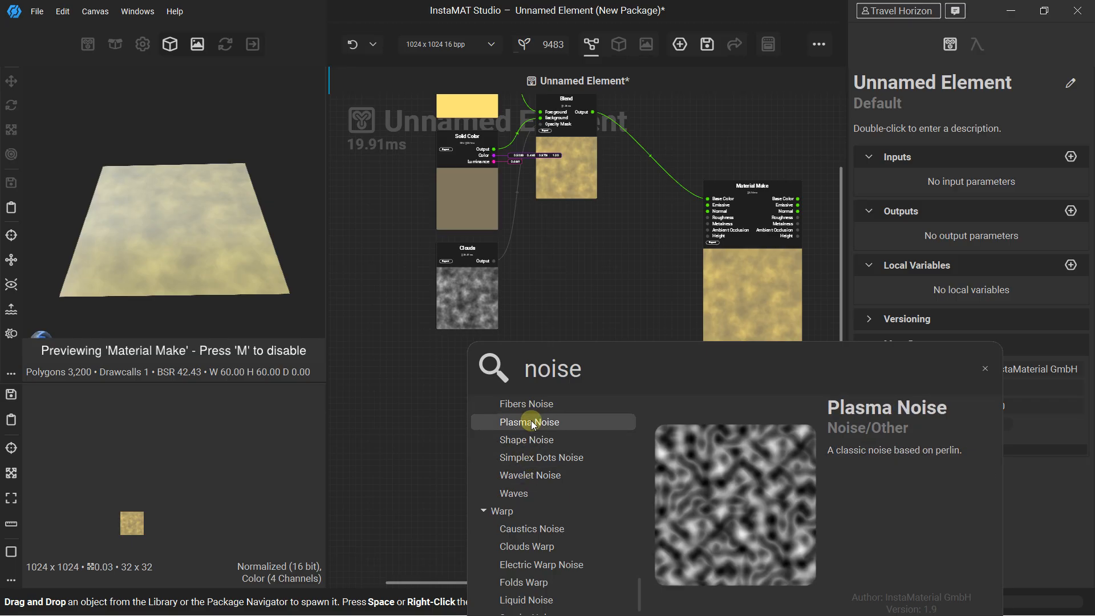
pyautogui.scroll(1, 532, 446)
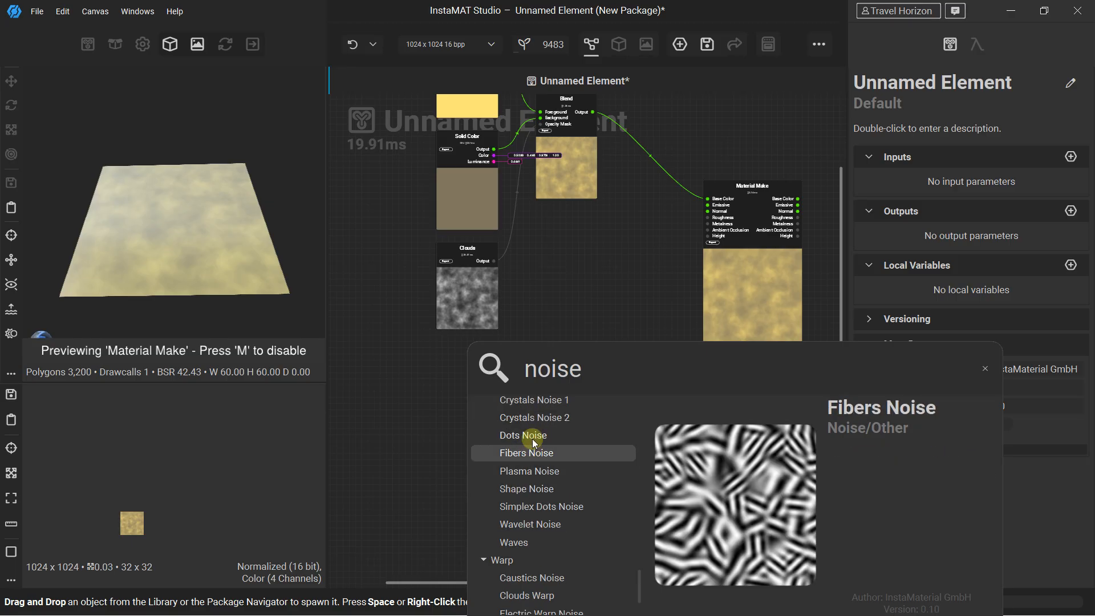
pyautogui.scroll(-1, 532, 439)
pyautogui.scroll(-1, 533, 440)
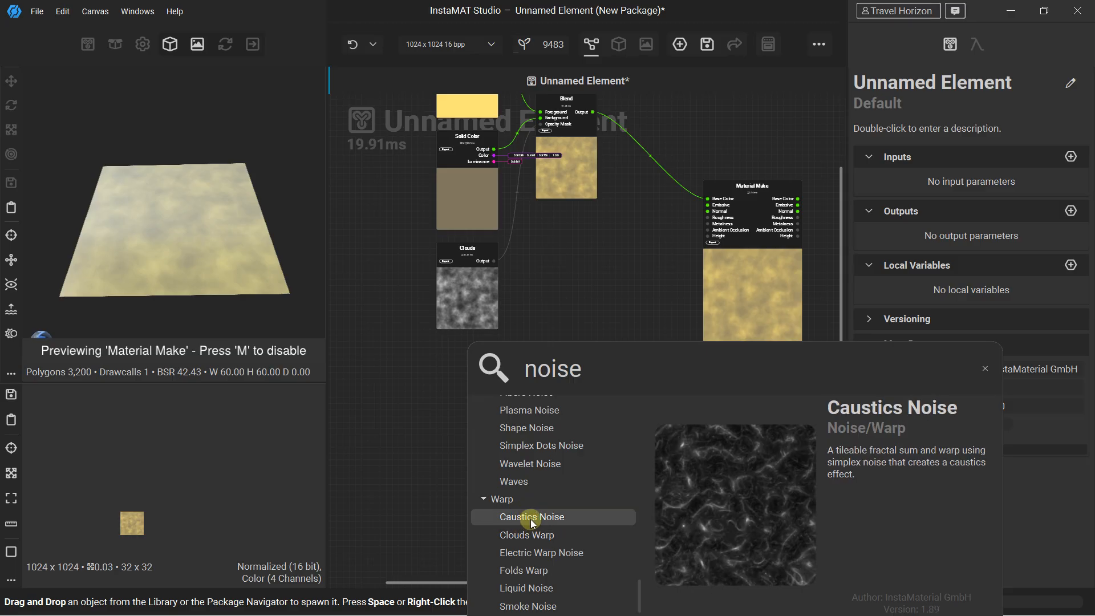
pyautogui.click(538, 518)
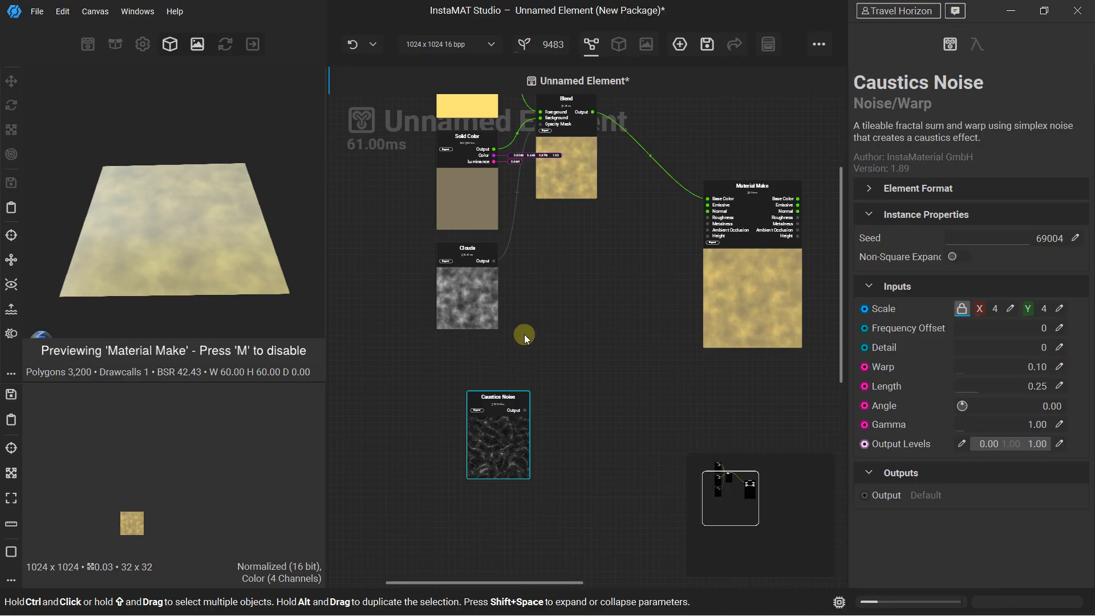
pyautogui.moveTo(499, 391); pyautogui.dragTo(474, 492)
pyautogui.moveTo(488, 423); pyautogui.dragTo(475, 354, button='middle')
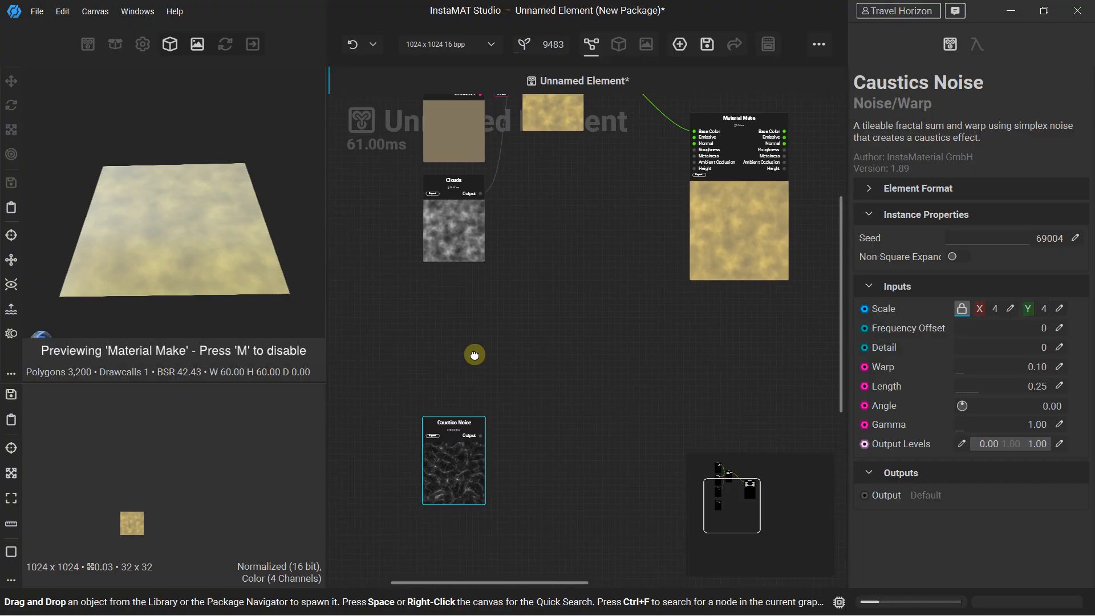
# Step: Search for "blend" and add an Image Blend node beside the Caustics Noise node, slightly higher and toward Material Make
pyautogui.click(494, 346)
pyautogui.press('space')
pyautogui.write('blend')
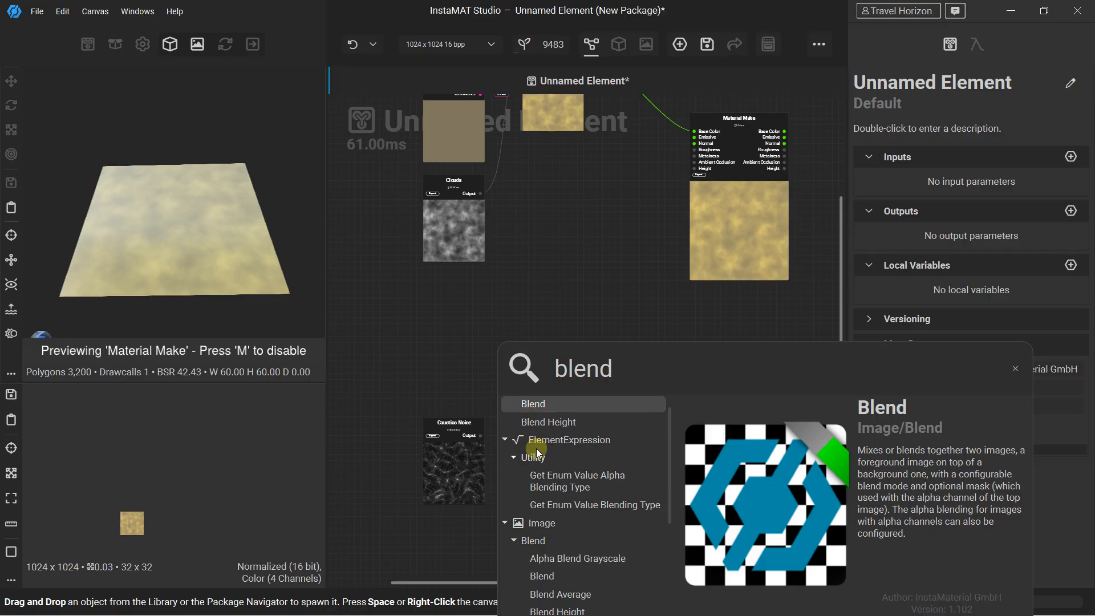
pyautogui.click(542, 576)
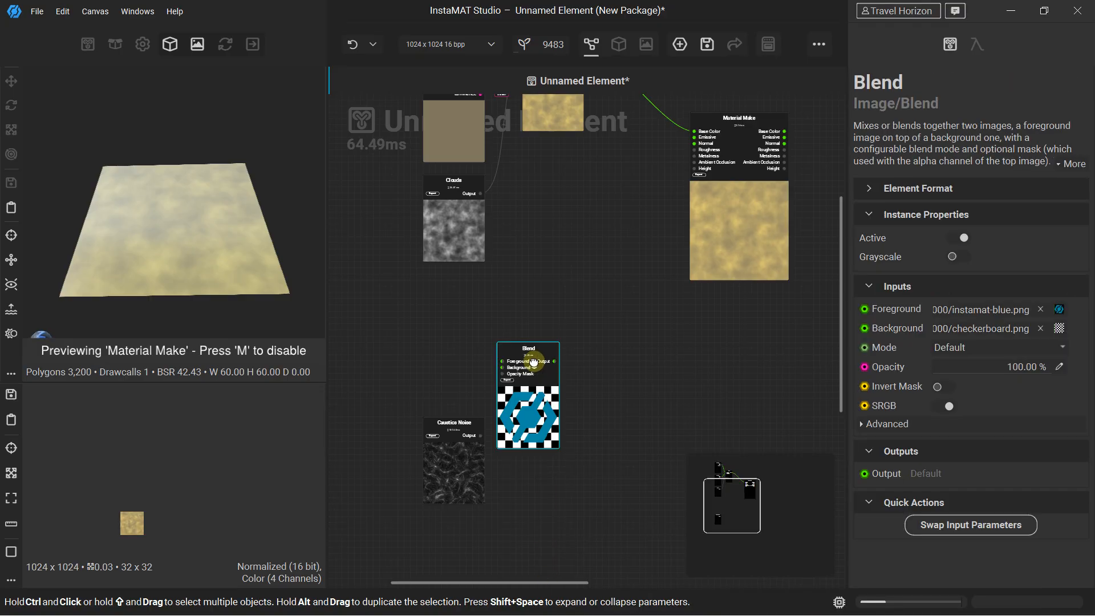
pyautogui.moveTo(533, 365); pyautogui.dragTo(577, 352)
# Step: Search for "solid" and add a Solid Color node directly below the Clouds node
pyautogui.click(560, 256)
pyautogui.press('space')
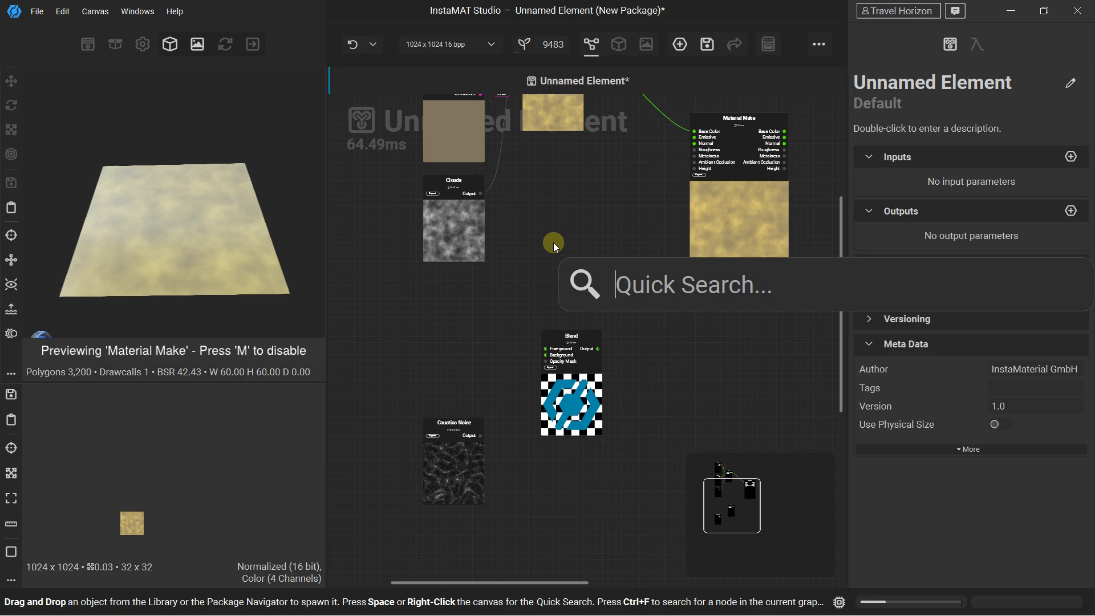
pyautogui.write('solid')
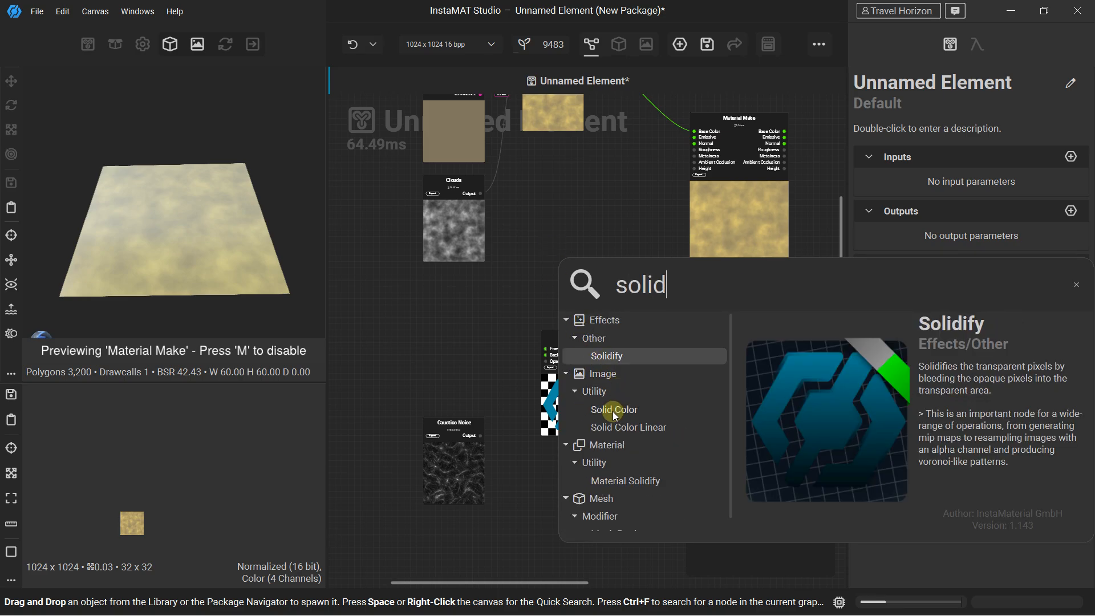
pyautogui.click(614, 412)
pyautogui.moveTo(576, 297); pyautogui.dragTo(441, 299)
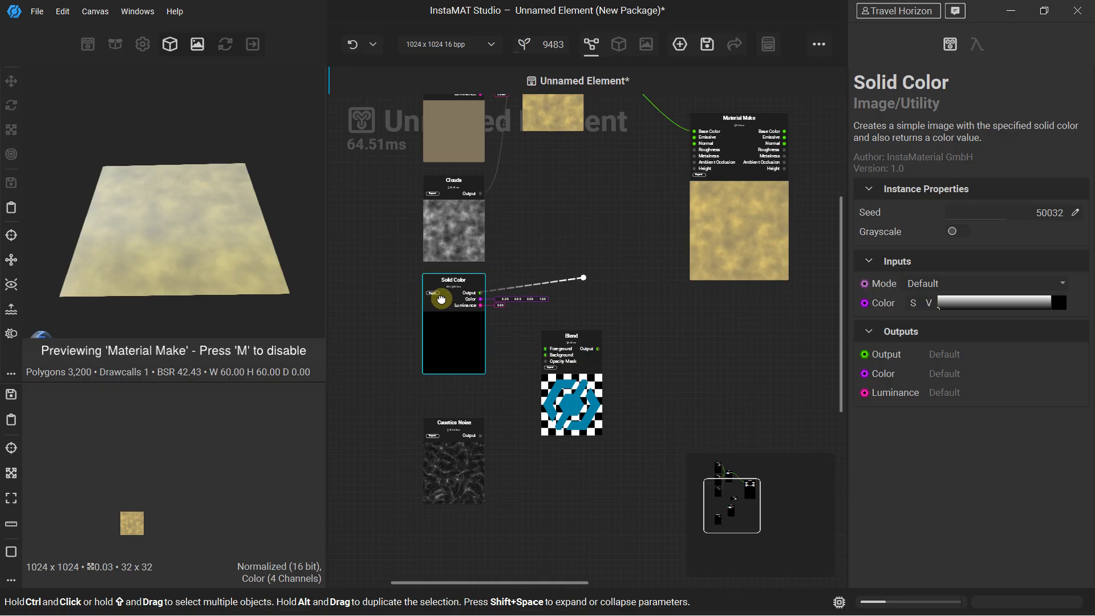
# Step: Add another Solid Color node below the new one and shift the Caustics Noise node down to make room
pyautogui.rightClick(533, 241)
pyautogui.write('S')
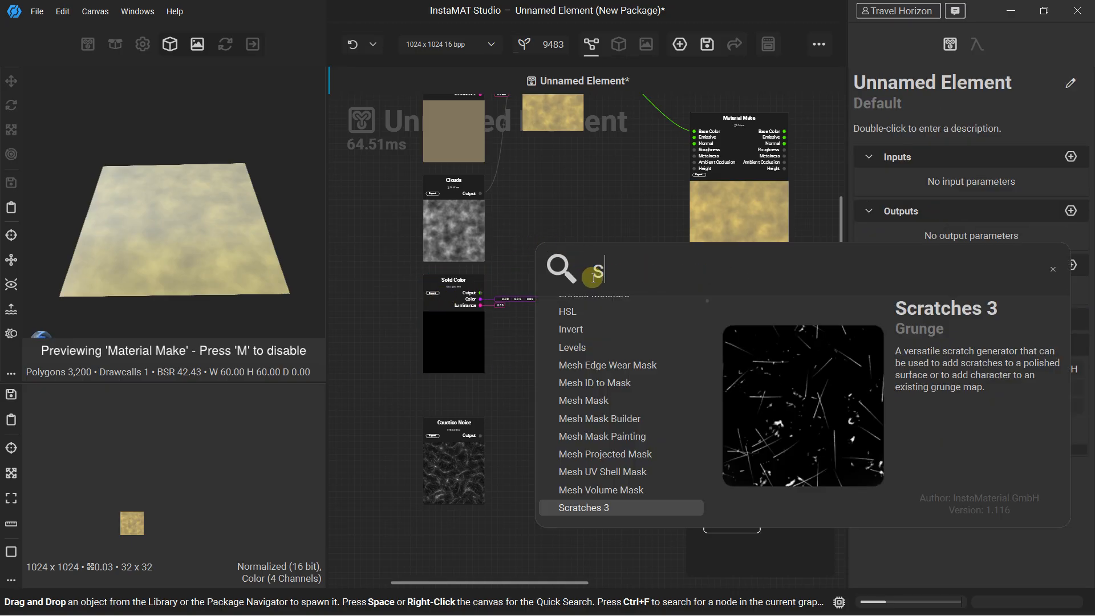
pyautogui.write('olid')
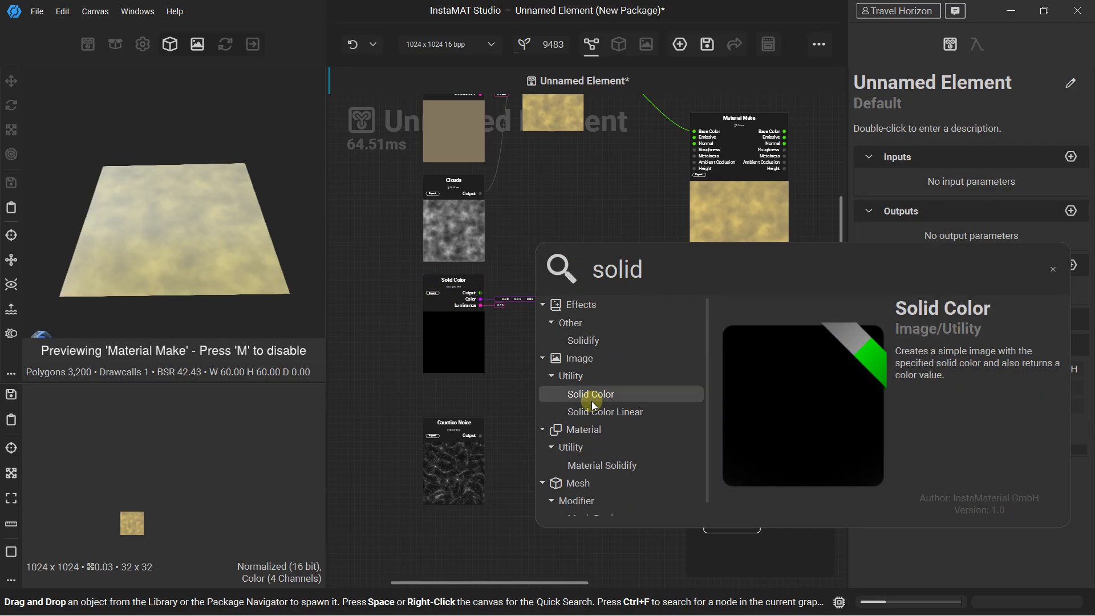
pyautogui.click(592, 402)
pyautogui.moveTo(563, 272); pyautogui.dragTo(453, 406)
pyautogui.moveTo(453, 499); pyautogui.dragTo(453, 560)
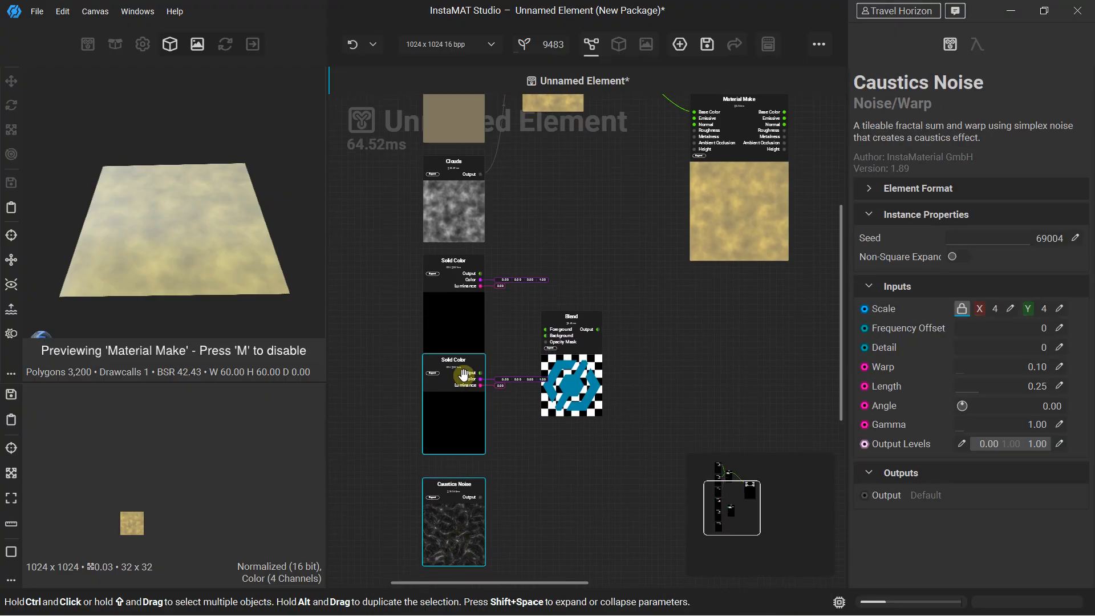
# Step: Connect the upper new Solid Color output to the new Blend's Foreground and the lower one to its Background
pyautogui.scroll(3, 463, 375)
pyautogui.click(459, 403)
pyautogui.moveTo(565, 328); pyautogui.dragTo(575, 261, button='middle')
pyautogui.moveTo(533, 346); pyautogui.dragTo(504, 420, button='middle')
pyautogui.click(609, 293)
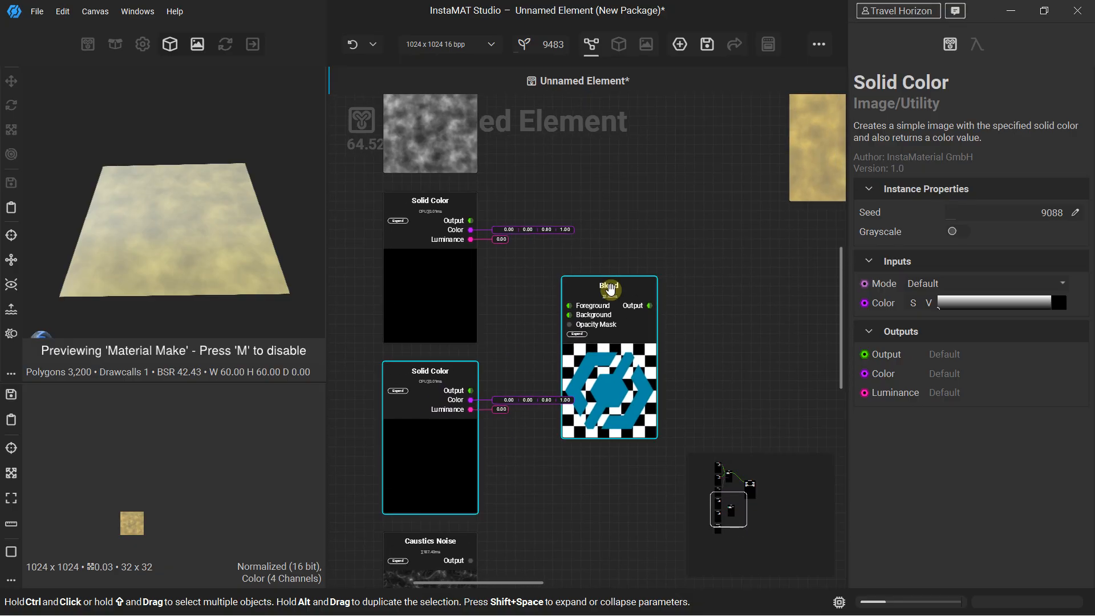
pyautogui.moveTo(478, 227); pyautogui.dragTo(506, 244)
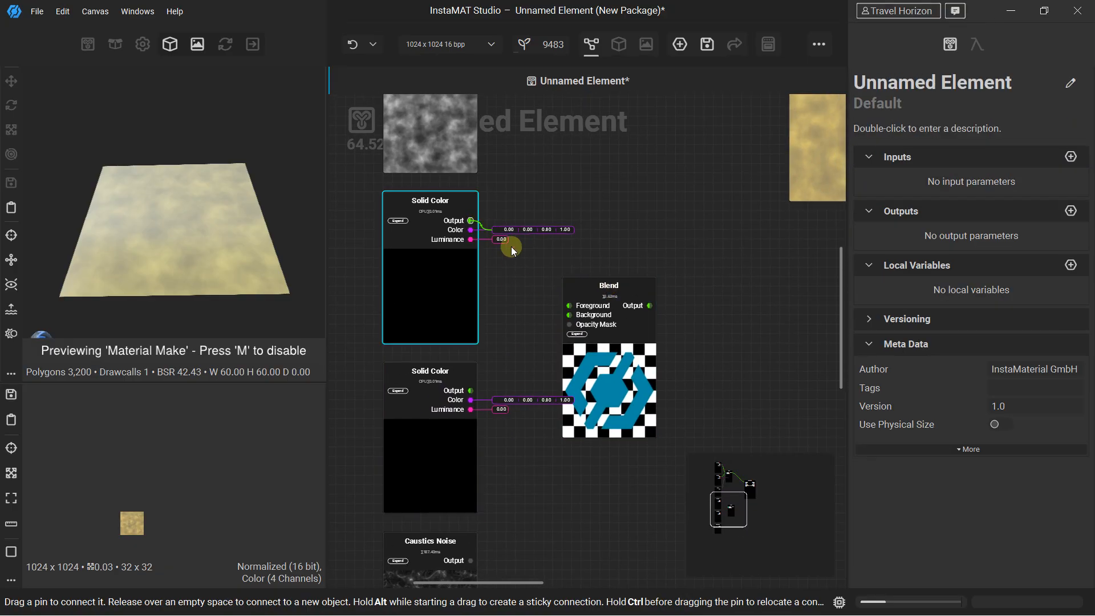
pyautogui.moveTo(563, 300); pyautogui.dragTo(563, 301)
pyautogui.moveTo(471, 391); pyautogui.dragTo(569, 317)
# Step: Connect the Caustics Noise output to the new Blend node's Opacity Mask
pyautogui.scroll(-4, 504, 374)
pyautogui.moveTo(471, 456); pyautogui.dragTo(573, 227)
pyautogui.scroll(4, 573, 227)
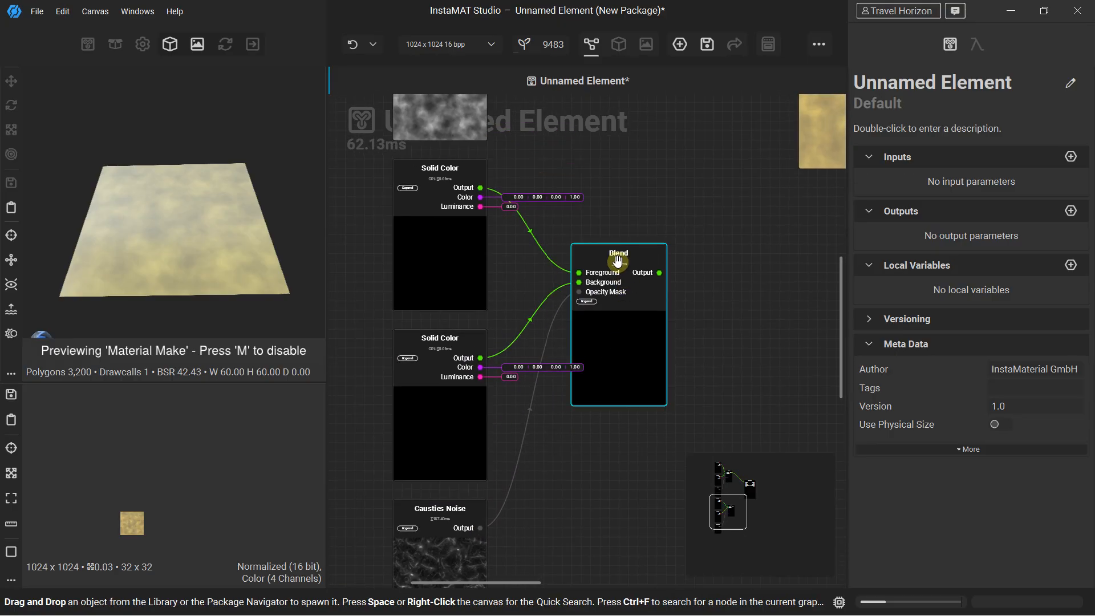
# Step: Show the new Blend node's output in the image viewer and preview the node as a 3D material
pyautogui.click(605, 246)
pyautogui.rightClick(620, 255)
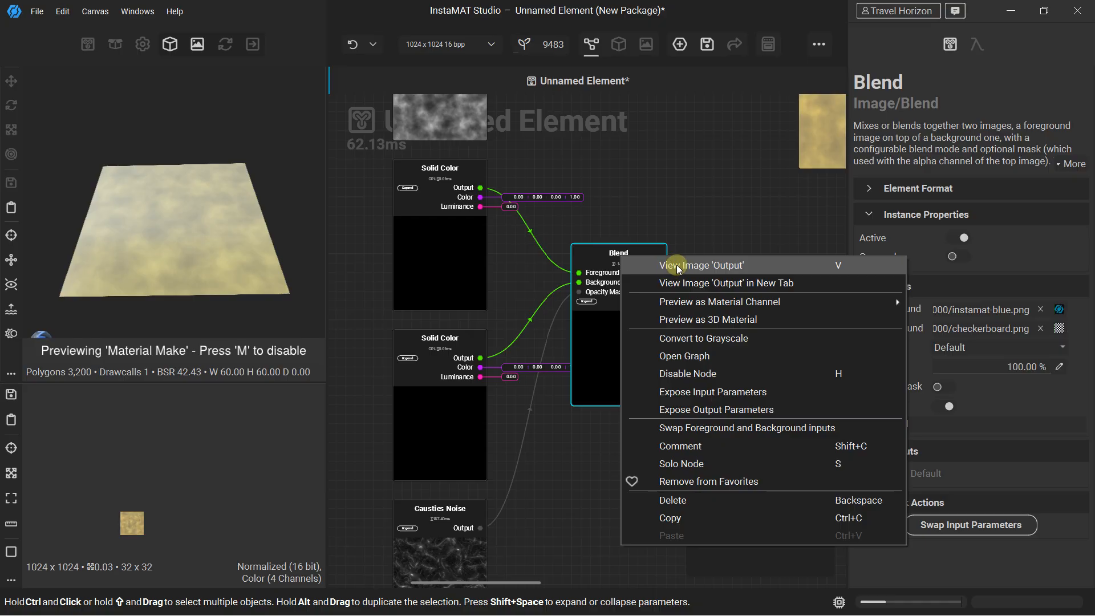
pyautogui.click(679, 266)
pyautogui.rightClick(637, 259)
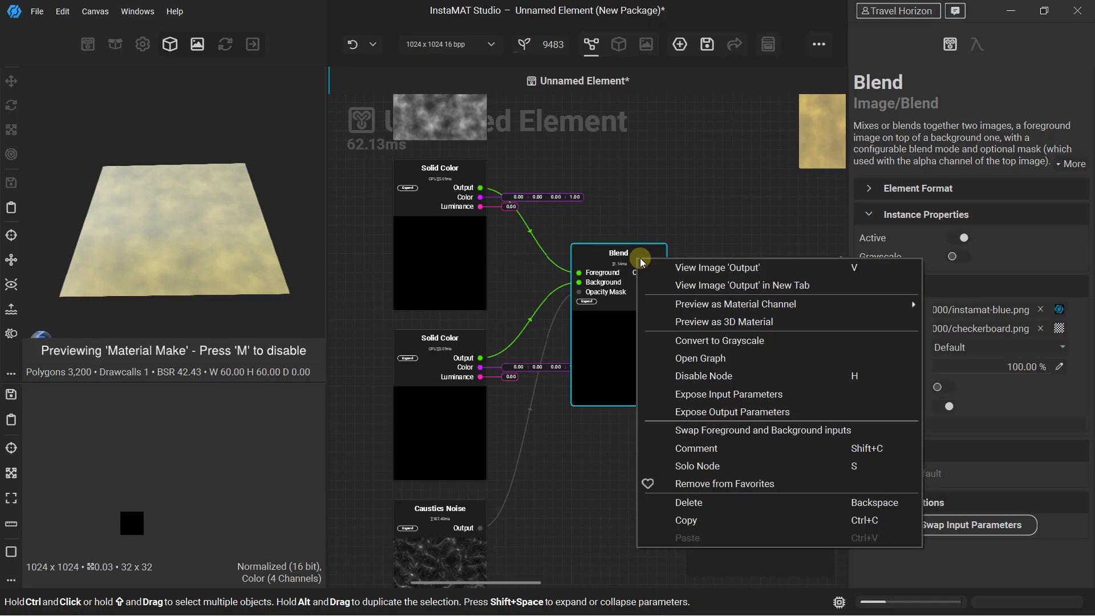
pyautogui.click(677, 322)
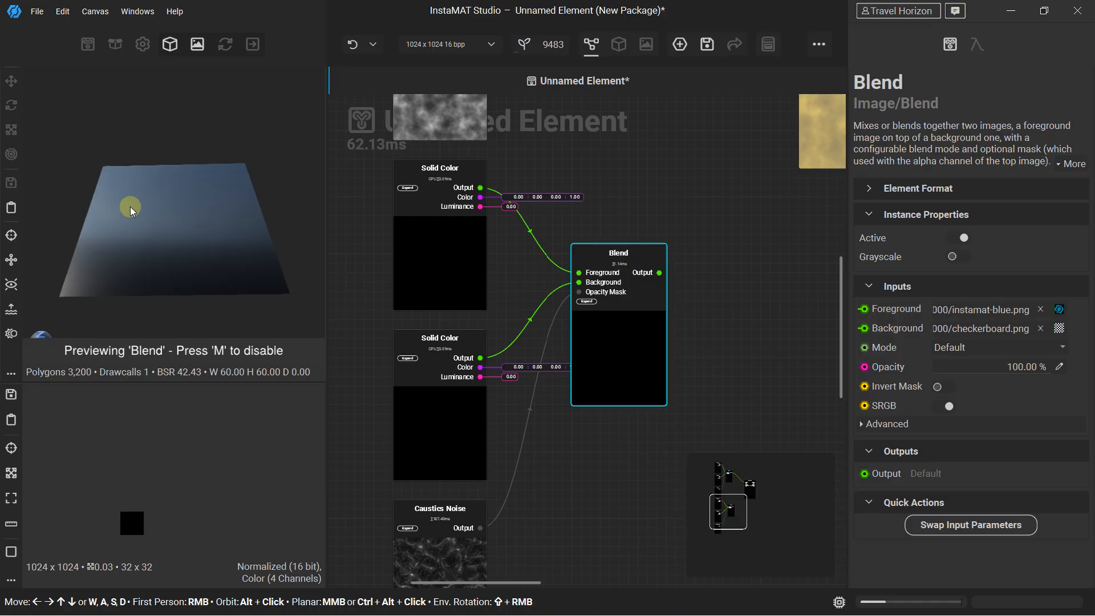
# Step: Set the upper new Solid Color node's color to orange with Red 1.0000, Green 0.7598 and Blue 0.3520
pyautogui.click(723, 505)
pyautogui.click(438, 222)
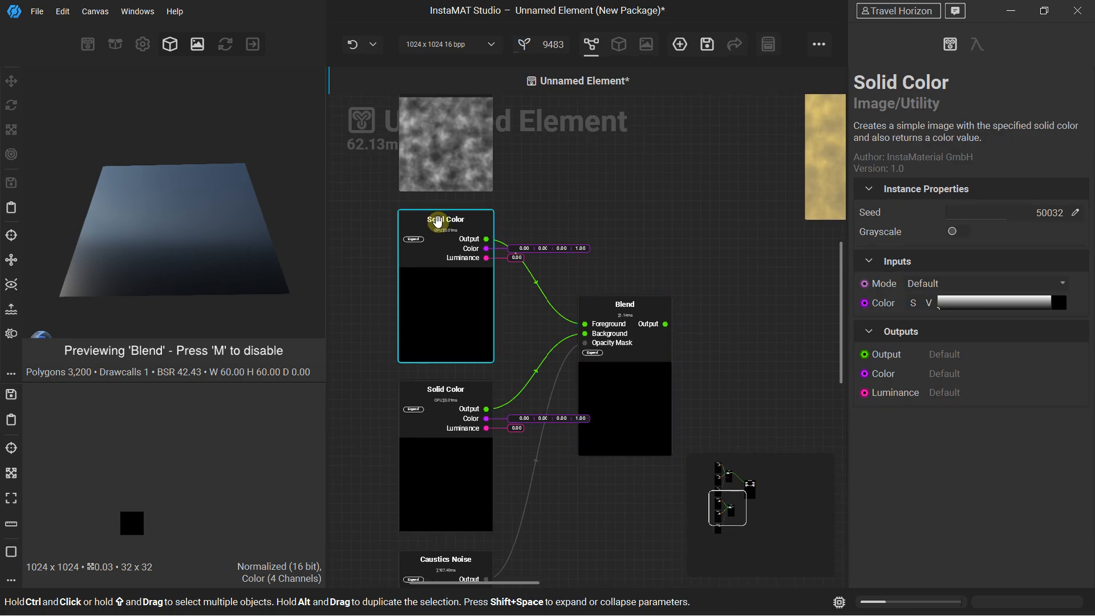
pyautogui.click(1061, 303)
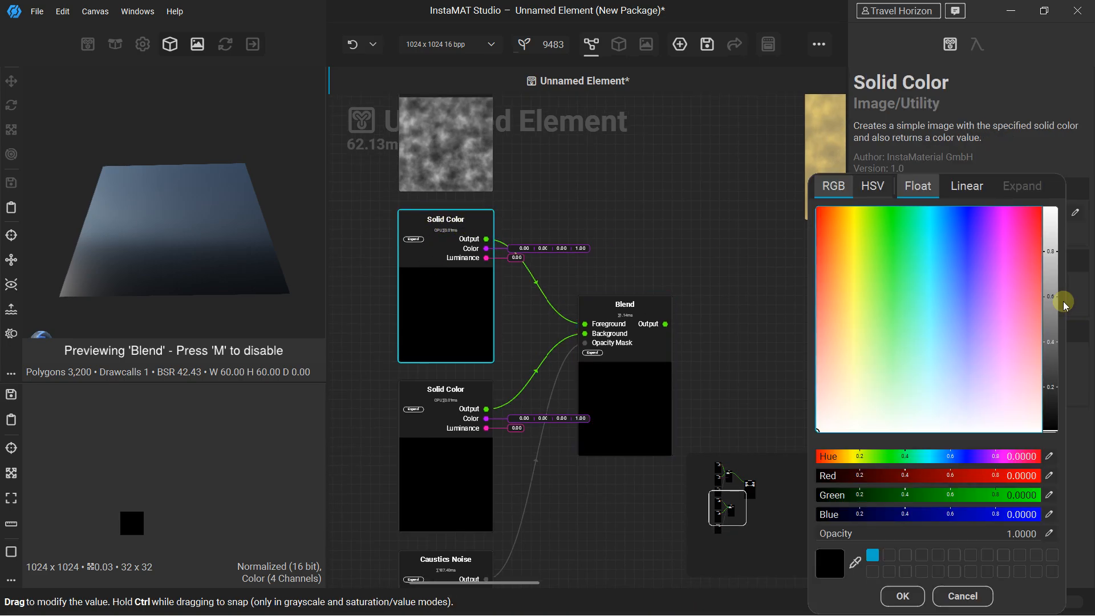
pyautogui.moveTo(878, 295); pyautogui.dragTo(840, 286)
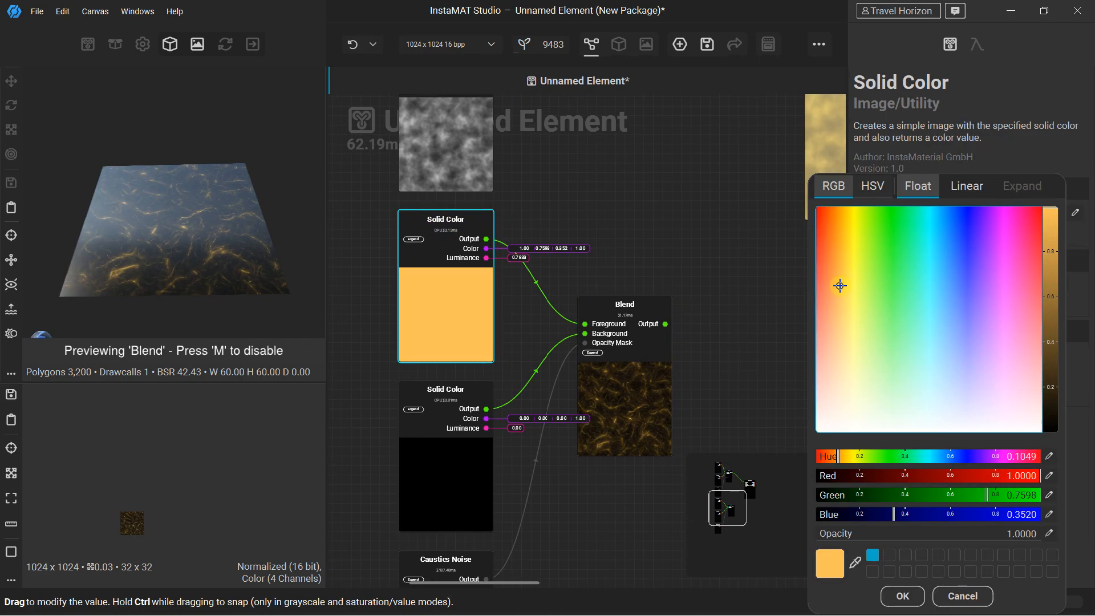
# Step: Set the lower new Solid Color node's color to olive brown with Red 0.4868, Green 0.4531 and Blue 0.2931
pyautogui.click(458, 403)
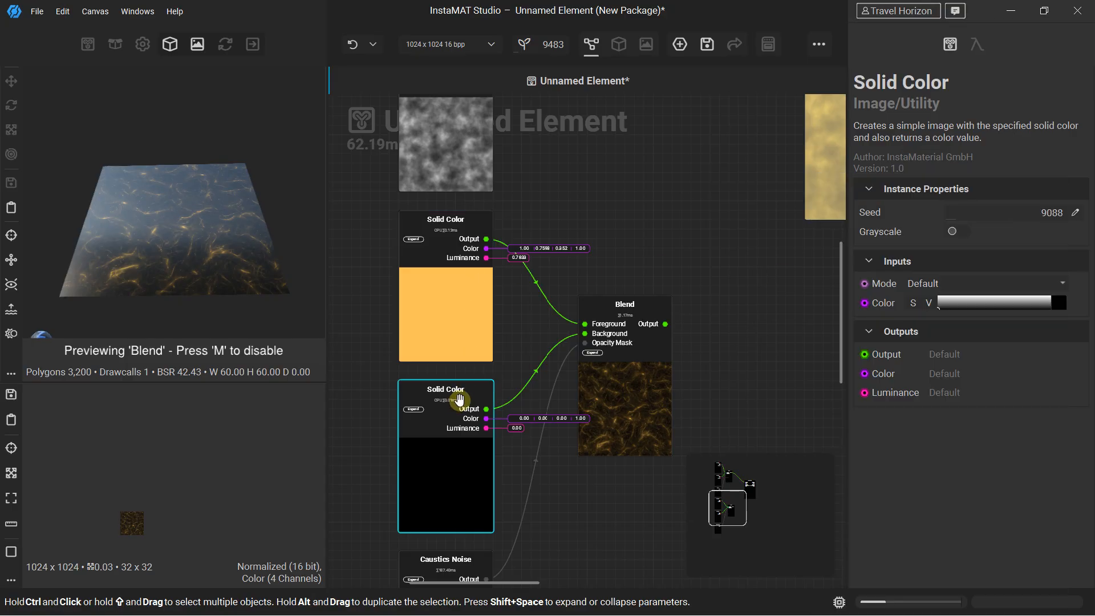
pyautogui.click(1063, 303)
pyautogui.moveTo(861, 259); pyautogui.dragTo(848, 342)
pyautogui.moveTo(1053, 268); pyautogui.dragTo(1053, 340)
pyautogui.moveTo(1051, 331); pyautogui.dragTo(1051, 323)
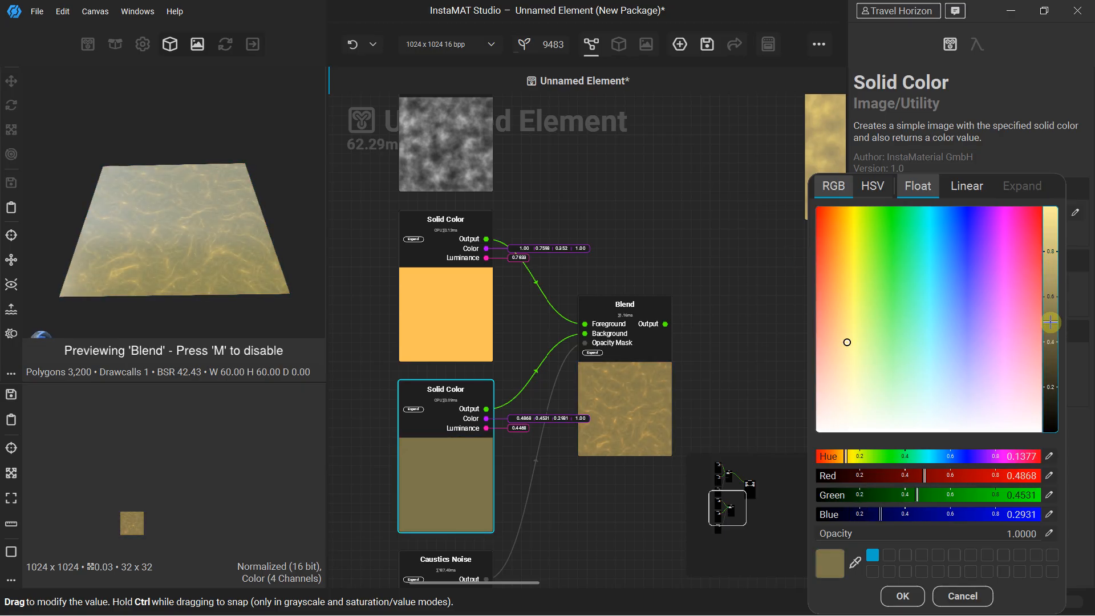
pyautogui.scroll(3, 170, 175)
pyautogui.scroll(-2, 171, 201)
pyautogui.click(171, 202)
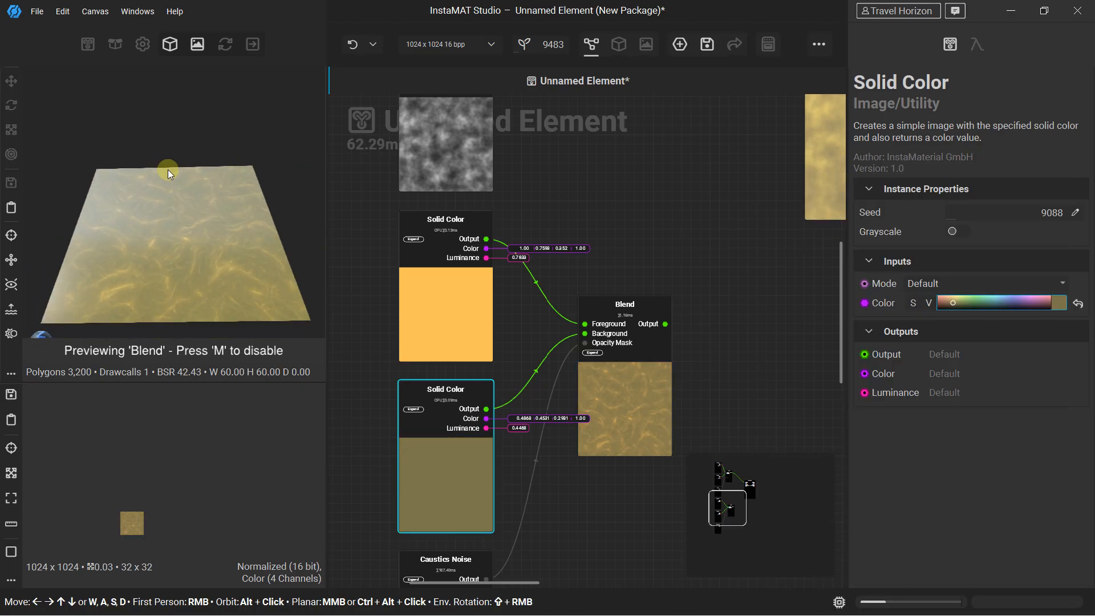
# Step: Preview the first Blend node, masked by Clouds, as a 3D material and show its output in the image viewer
pyautogui.scroll(2, 605, 227)
pyautogui.scroll(3, 539, 224)
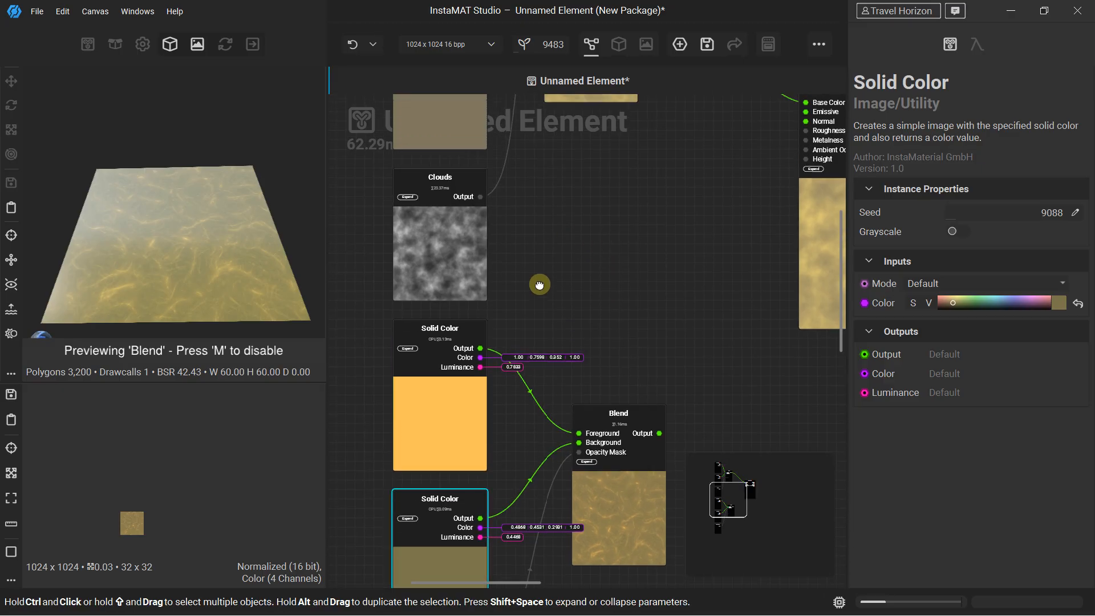
pyautogui.scroll(1, 540, 274)
pyautogui.click(583, 147)
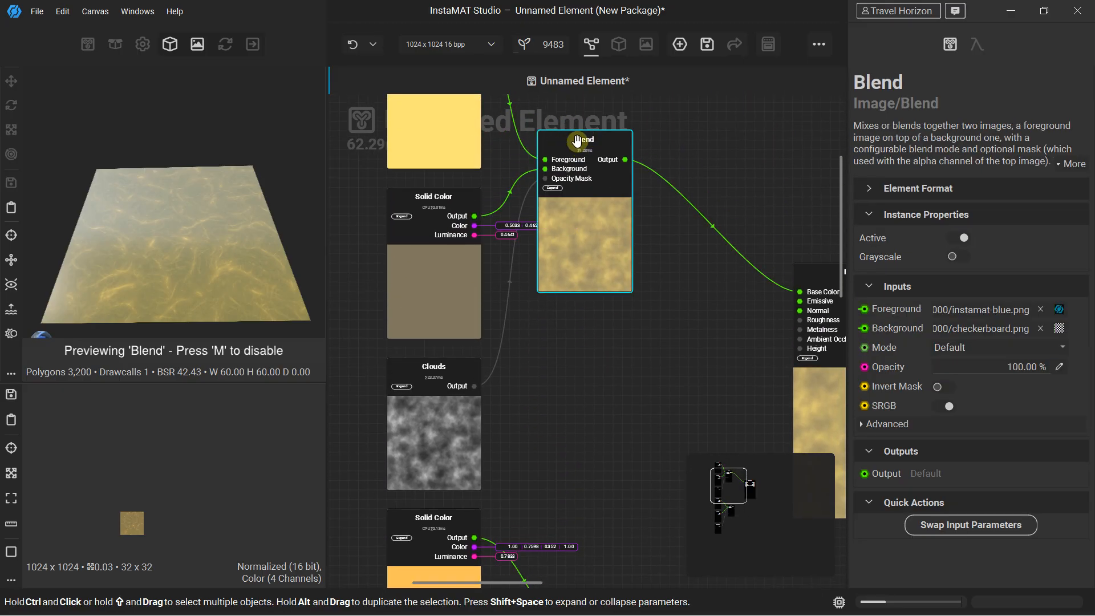
pyautogui.rightClick(578, 140)
pyautogui.click(652, 204)
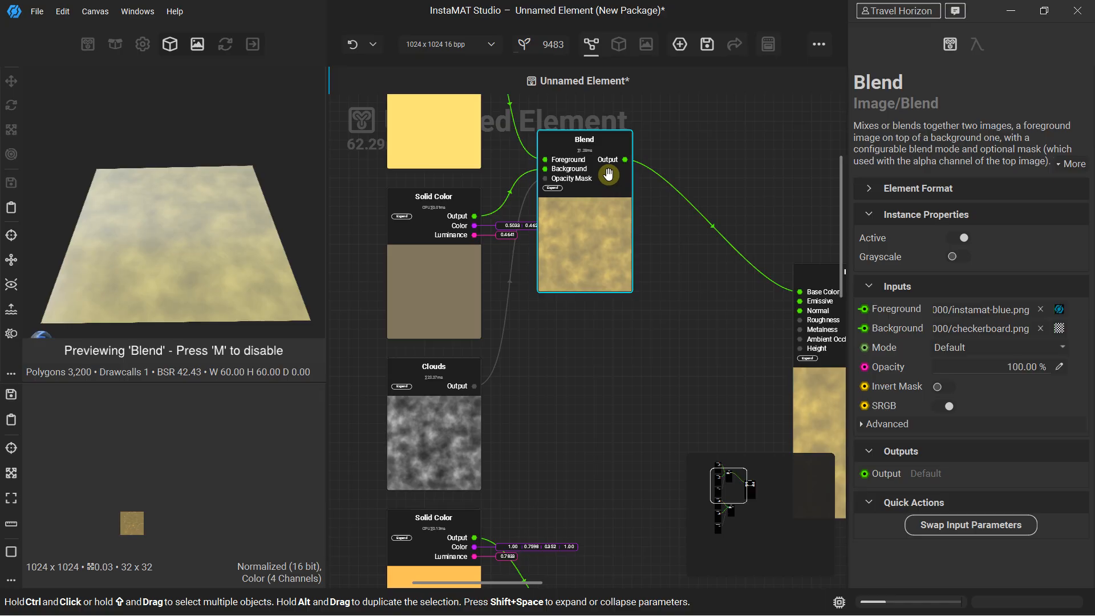
pyautogui.rightClick(622, 143)
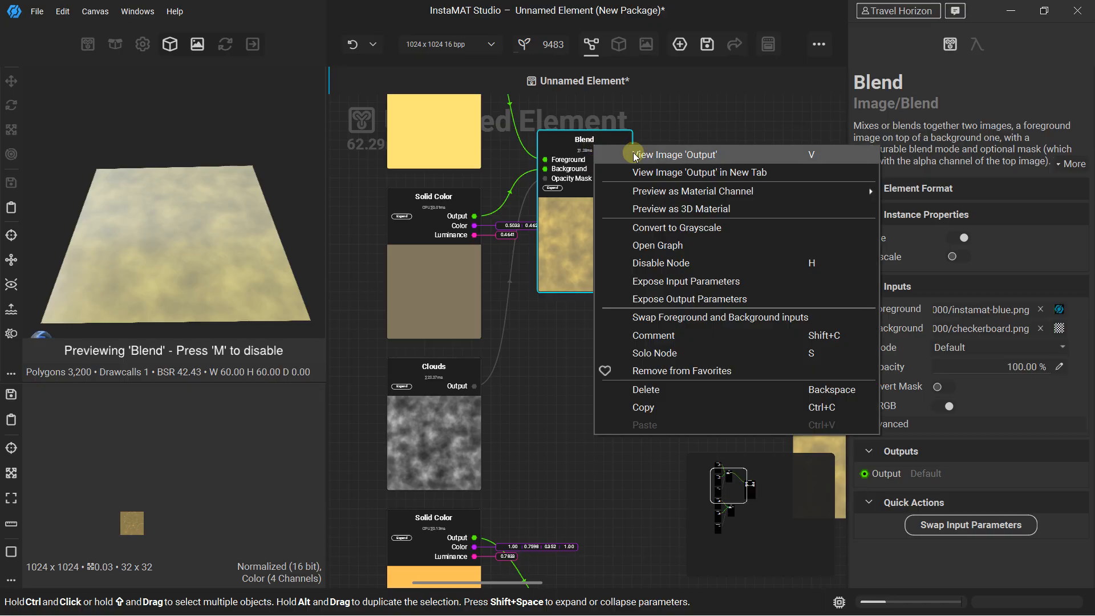
pyautogui.click(625, 153)
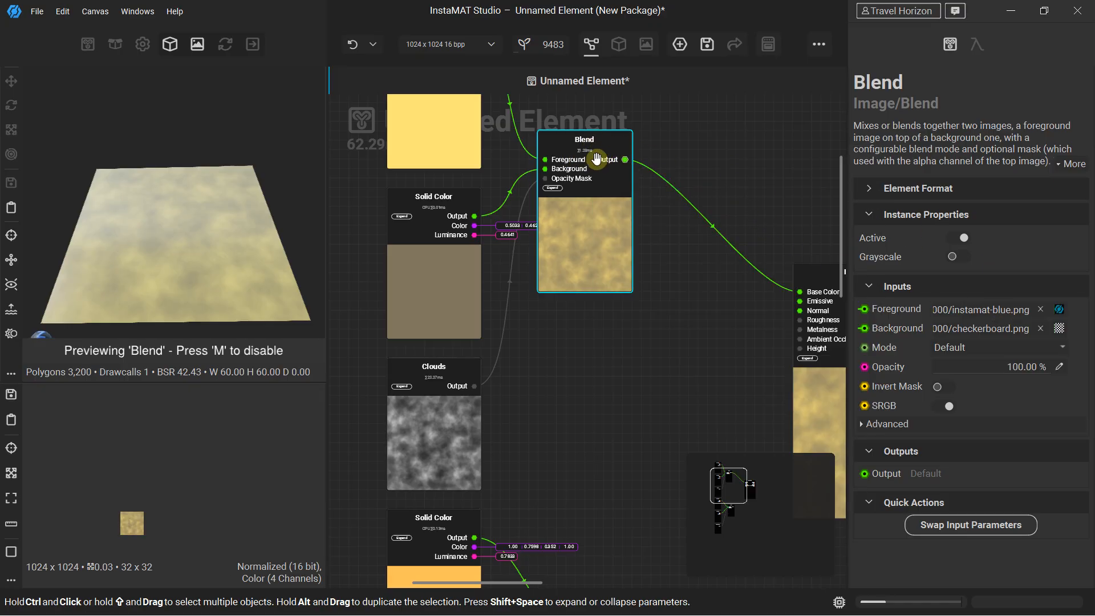
# Step: Set the Clouds node's Frequency Gain to 0.54 and Gamma to 5.19, and reset its Scale to the default
pyautogui.click(444, 358)
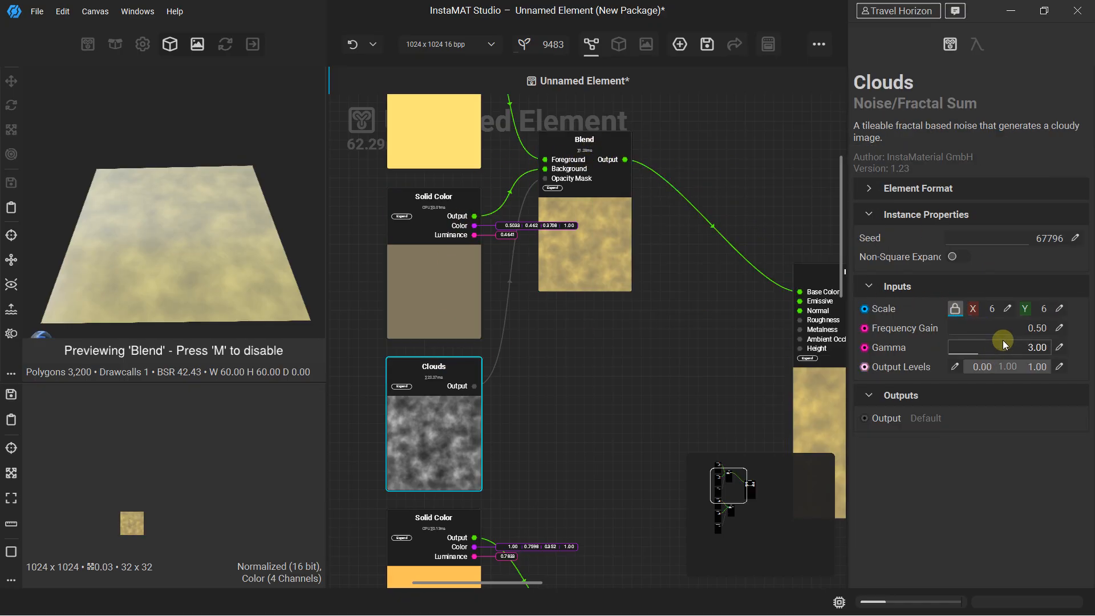
pyautogui.moveTo(1005, 327); pyautogui.dragTo(975, 310)
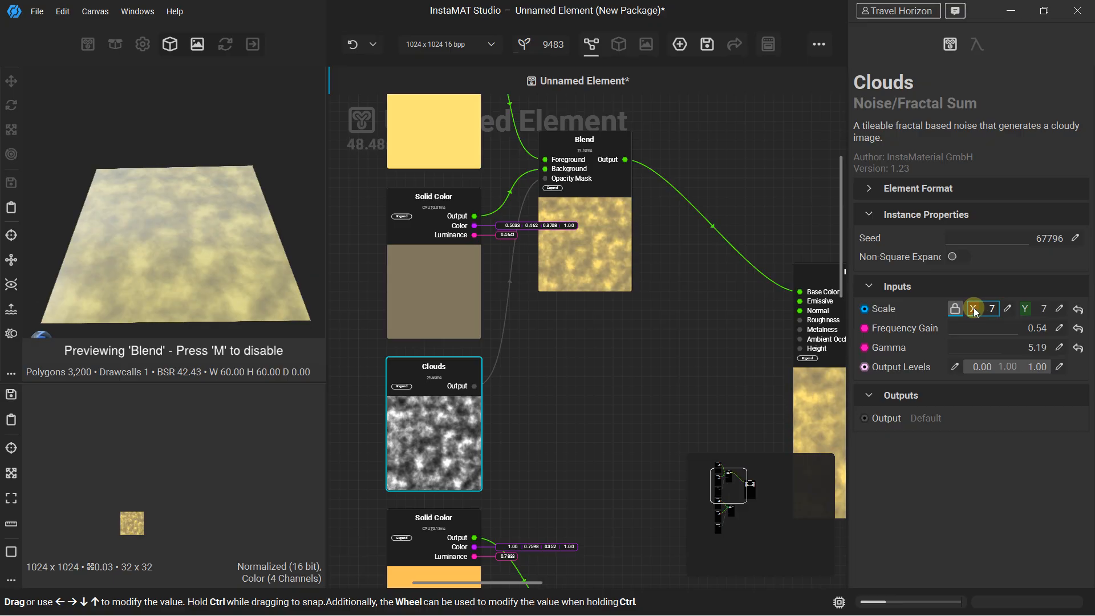
pyautogui.click(1008, 309)
pyautogui.click(1077, 309)
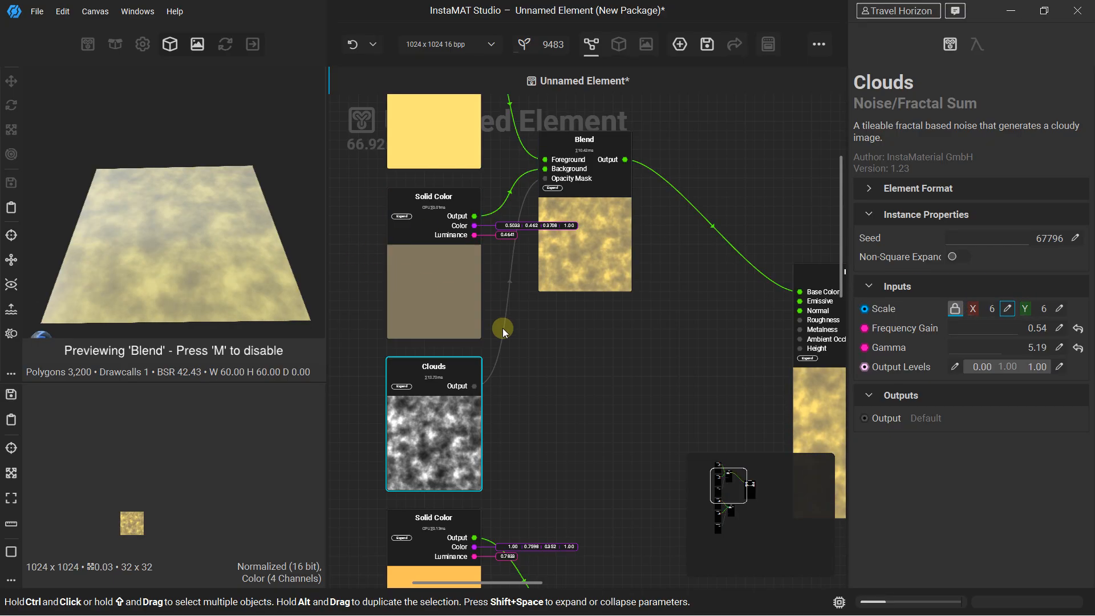
# Step: Show the output of the Blend node masked by Caustics Noise in the image viewer and preview it as a 3D material
pyautogui.scroll(-3, 532, 358)
pyautogui.moveTo(598, 526); pyautogui.dragTo(565, 337, button='middle')
pyautogui.click(556, 348)
pyautogui.scroll(2, 551, 368)
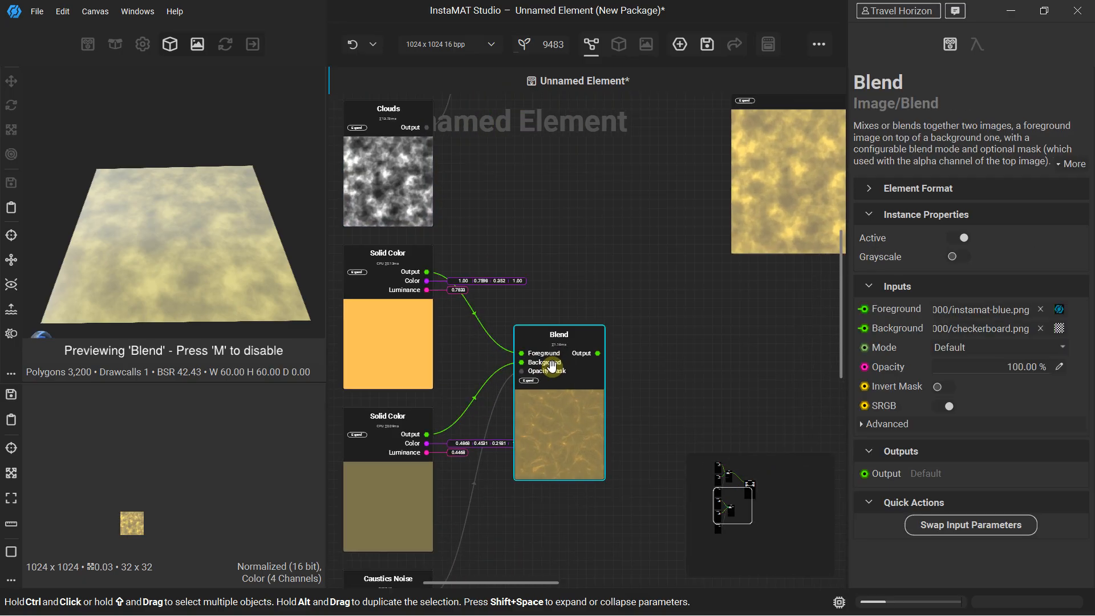
pyautogui.rightClick(554, 352)
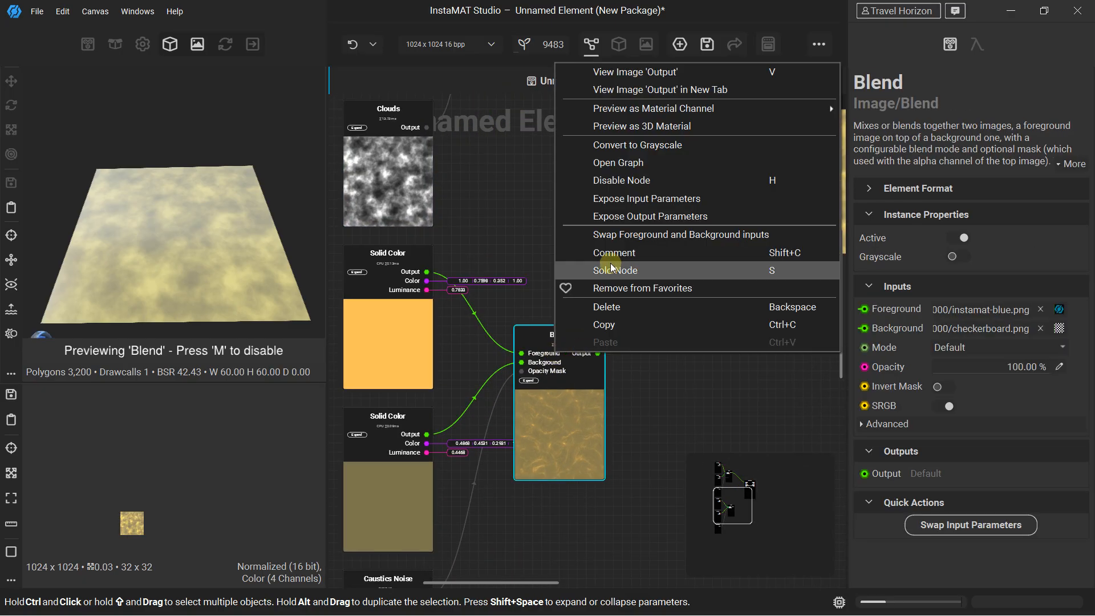
pyautogui.click(645, 78)
pyautogui.rightClick(557, 334)
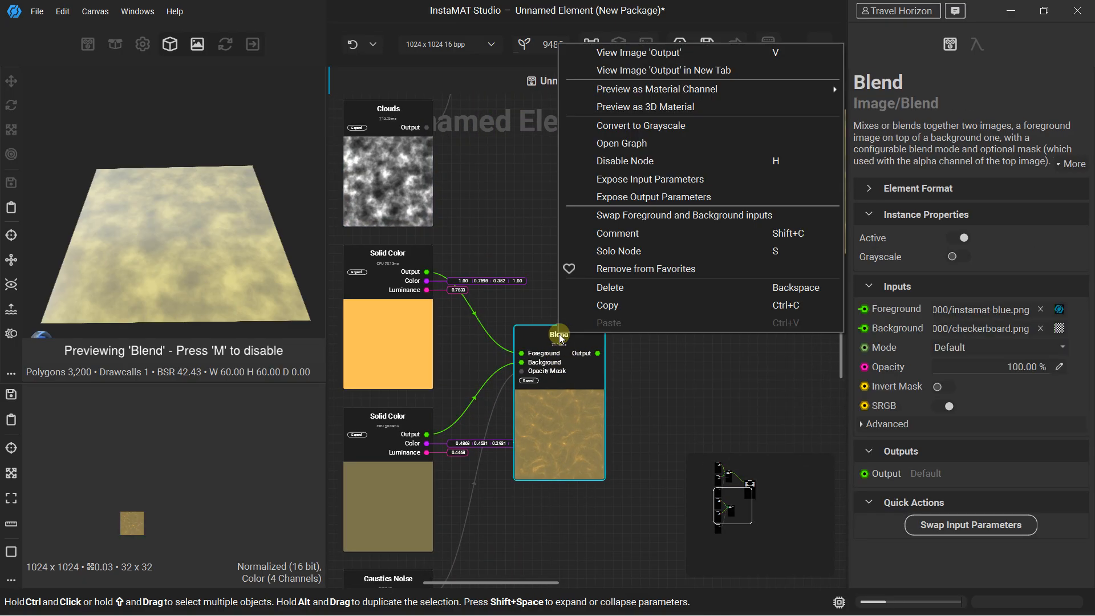
pyautogui.click(642, 105)
# Step: Set the Caustics Noise node's Frequency Offset to 1, Detail to 3, Warp to 0.73 and Length to 0.57
pyautogui.scroll(-1, 491, 371)
pyautogui.scroll(-2, 484, 384)
pyautogui.click(417, 443)
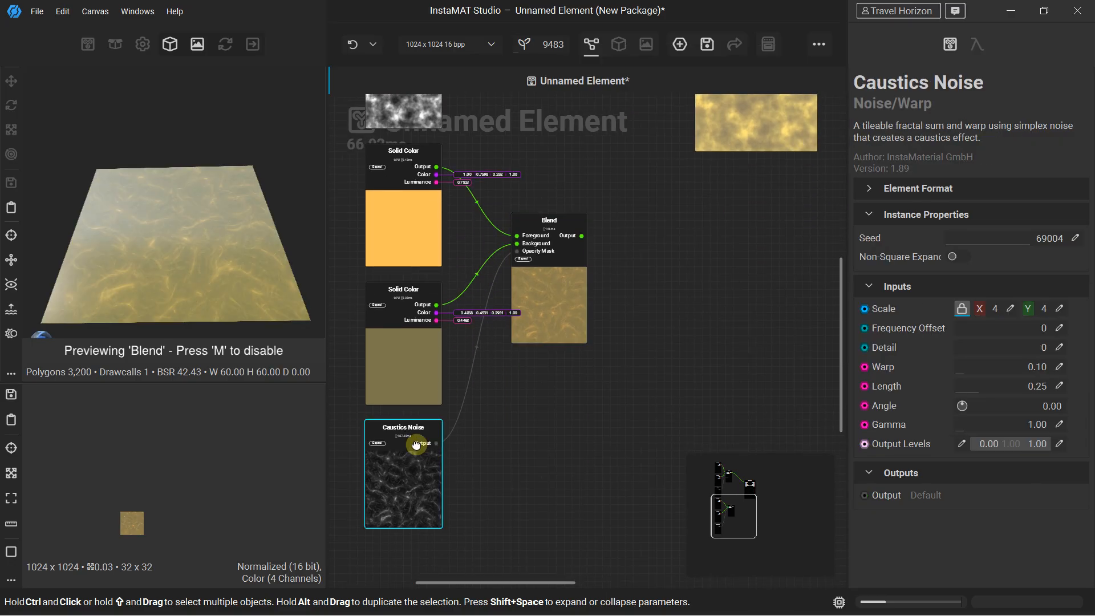
pyautogui.scroll(2, 249, 258)
pyautogui.moveTo(994, 330); pyautogui.dragTo(1010, 380)
# Step: Add a third Blend node between the two existing Blend nodes and Material Make
pyautogui.scroll(-1, 663, 287)
pyautogui.moveTo(631, 272); pyautogui.dragTo(604, 442, button='middle')
pyautogui.scroll(1, 575, 241)
pyautogui.moveTo(575, 241); pyautogui.dragTo(567, 294, button='middle')
pyautogui.scroll(-2, 560, 291)
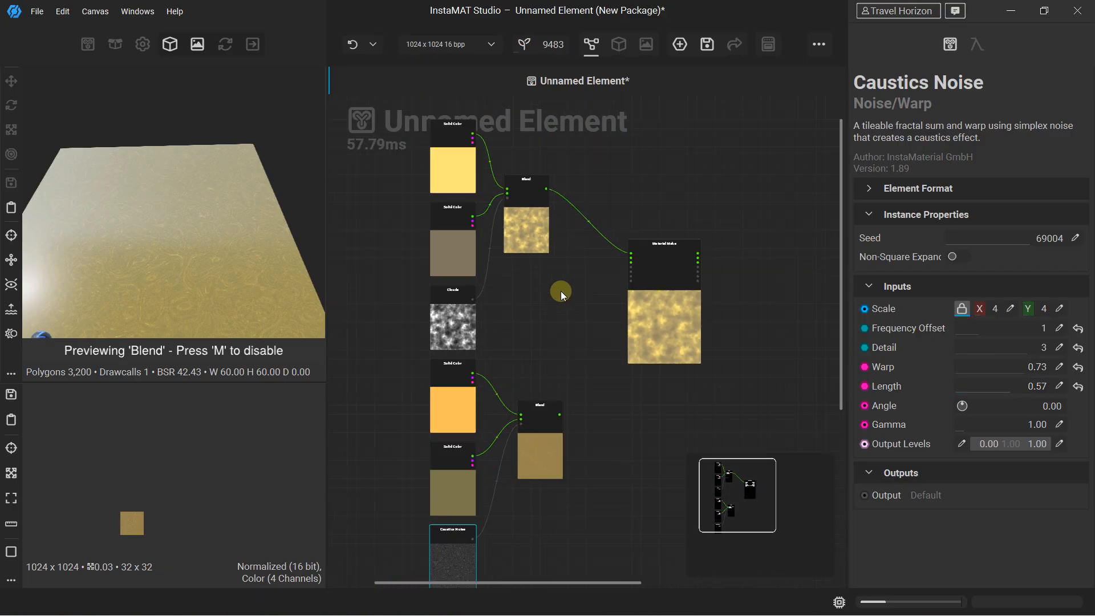
pyautogui.moveTo(438, 375); pyautogui.dragTo(426, 341, button='middle')
pyautogui.scroll(2, 537, 277)
pyautogui.click(567, 241)
pyautogui.press('space')
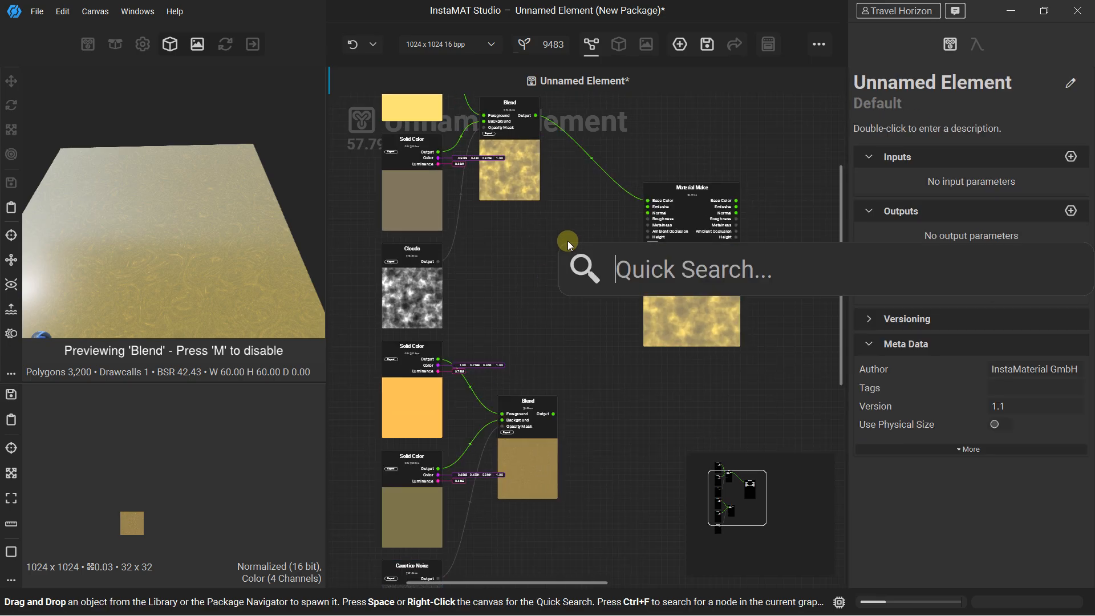
pyautogui.write('blend')
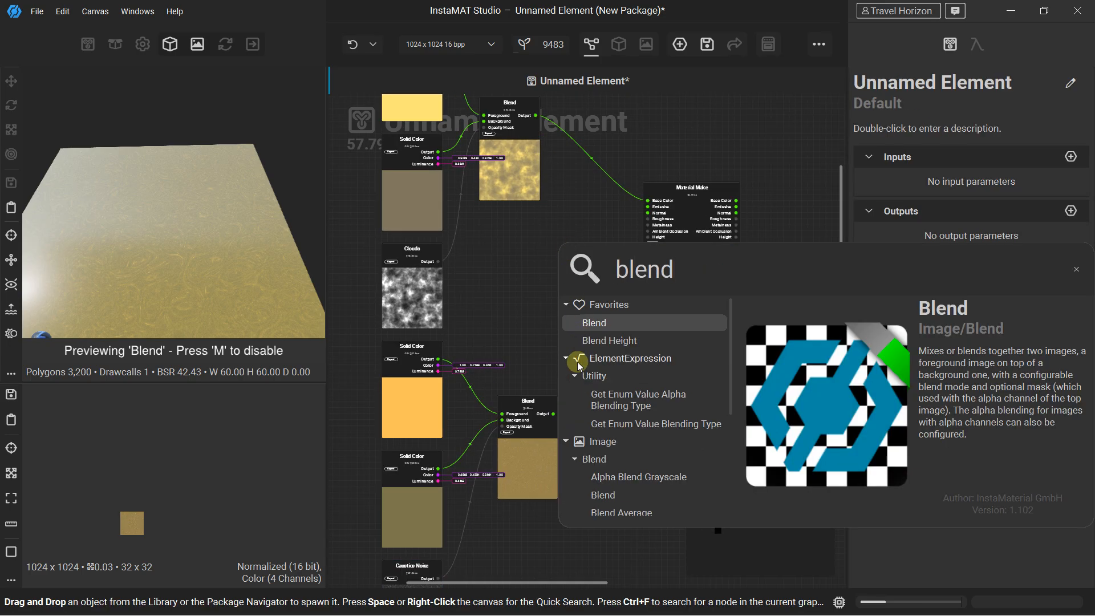
pyautogui.click(601, 495)
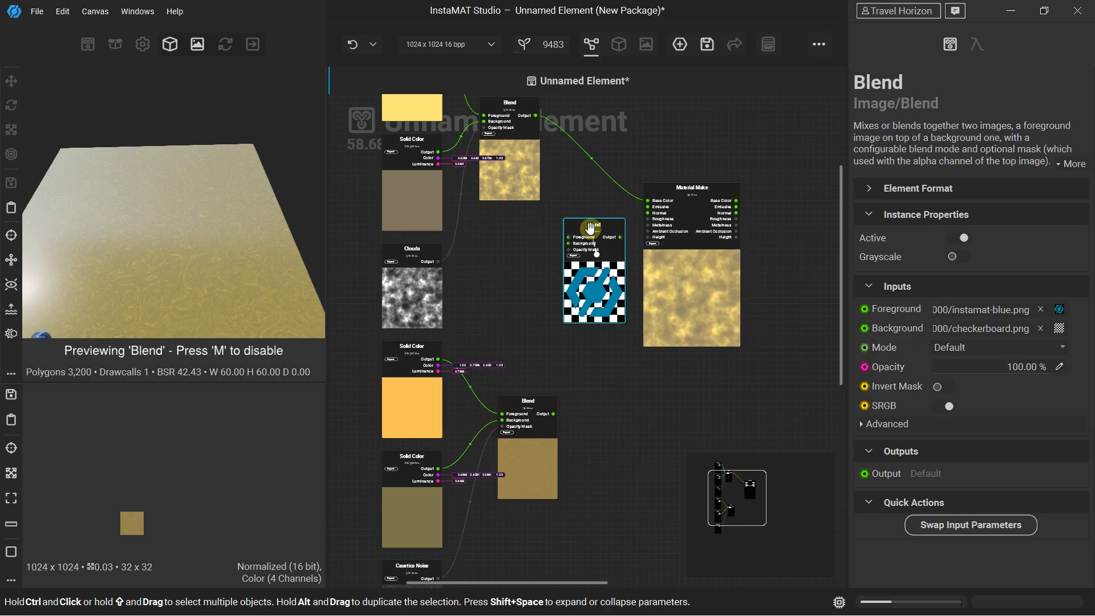
pyautogui.scroll(2, 627, 257)
# Step: Connect the upper Blend output to the third Blend's Foreground and the lower Blend output to its Background
pyautogui.click(756, 210)
pyautogui.moveTo(622, 171); pyautogui.dragTo(619, 246, button='middle')
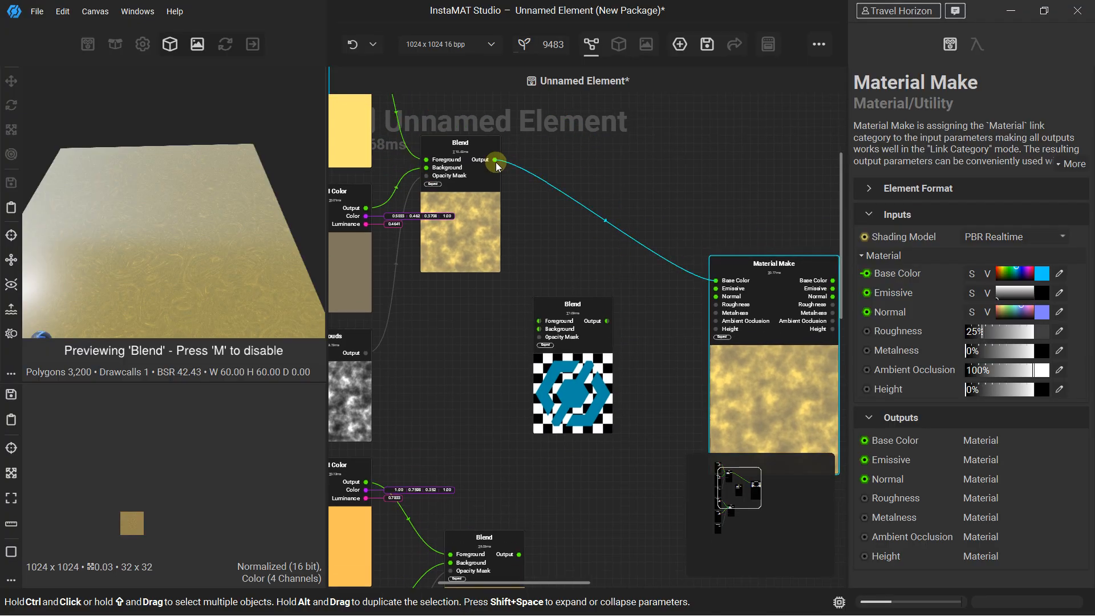
pyautogui.moveTo(491, 159); pyautogui.dragTo(536, 324)
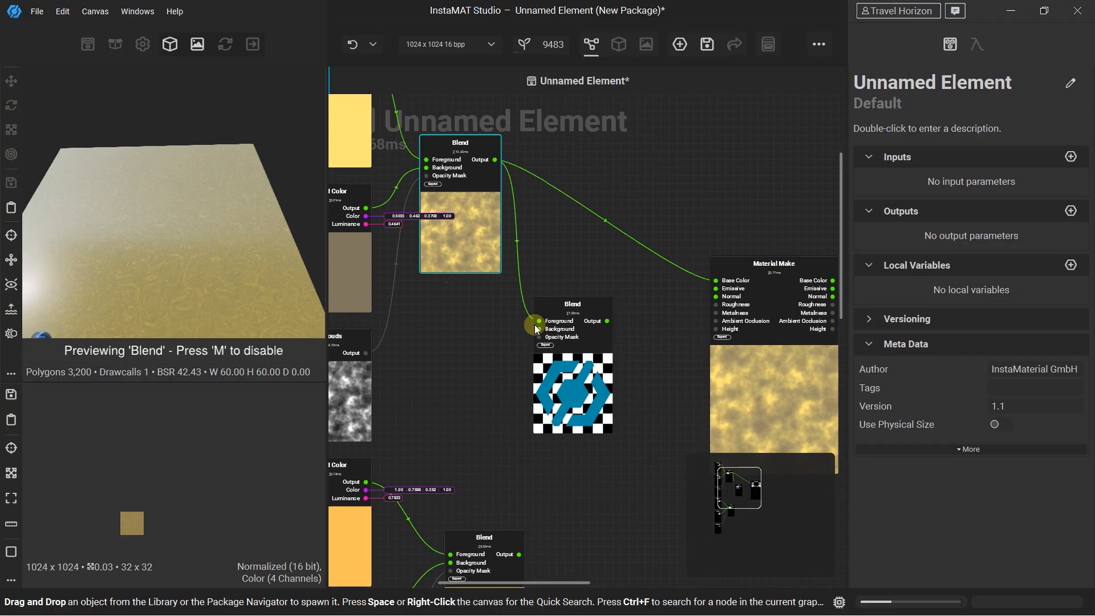
pyautogui.click(494, 533)
pyautogui.moveTo(519, 556); pyautogui.dragTo(540, 330)
# Step: Connect the third Blend output to Material Make's Base Color and shift the node slightly toward Material Make
pyautogui.moveTo(621, 326); pyautogui.dragTo(719, 286)
pyautogui.moveTo(577, 295); pyautogui.dragTo(601, 295)
pyautogui.keyDown('alt'); pyautogui.moveTo(115, 212); pyautogui.dragTo(164, 165); pyautogui.keyUp('alt')
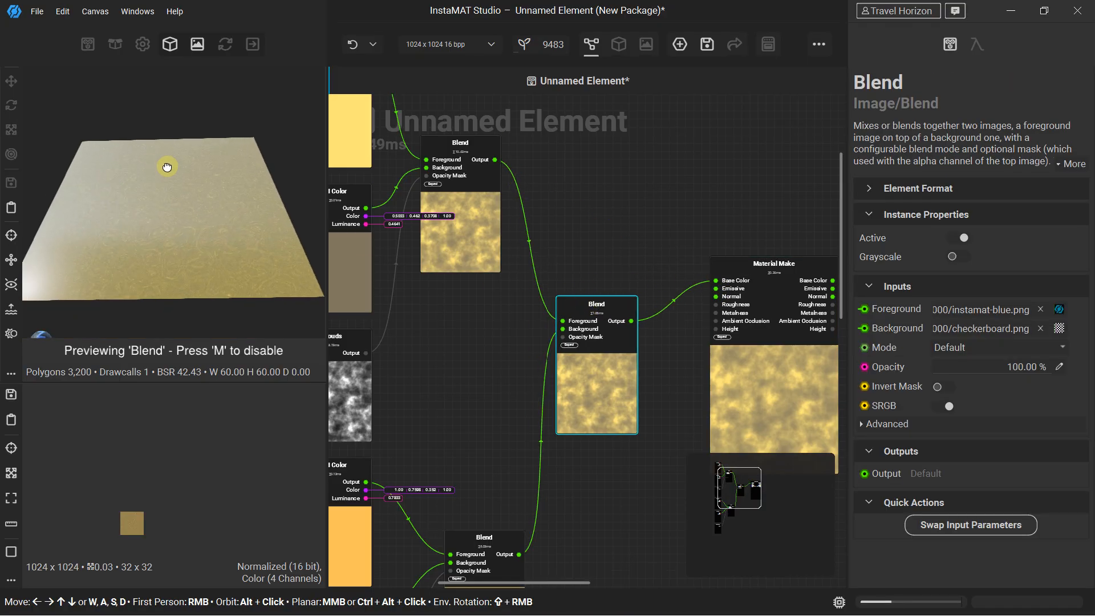
# Step: Set the third Blend node's Mode to Multiply
pyautogui.click(984, 346)
pyautogui.click(954, 178)
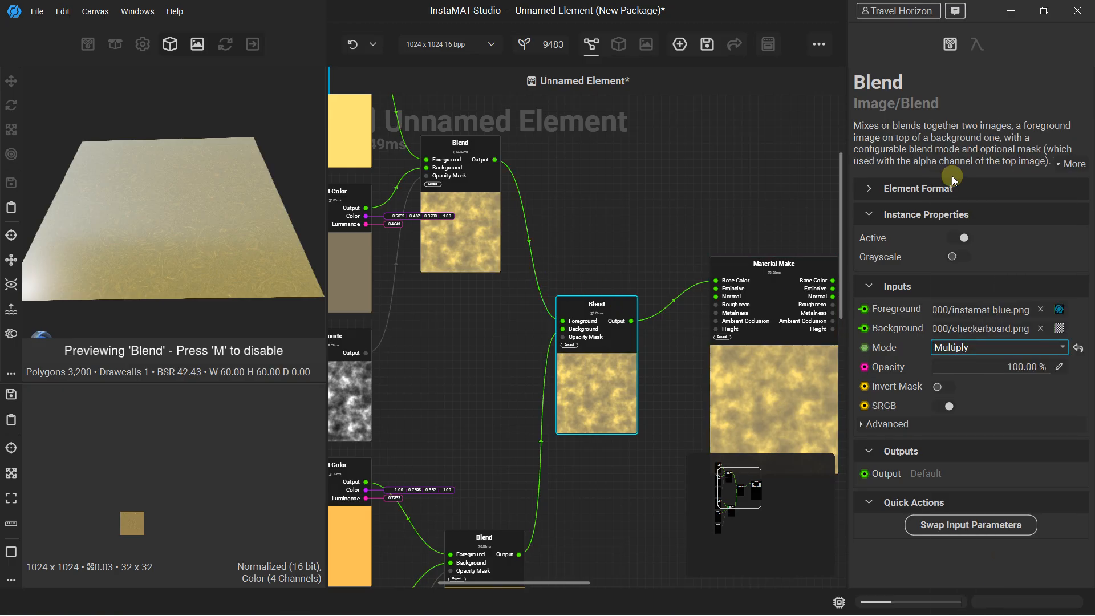
pyautogui.scroll(-2, 215, 195)
pyautogui.moveTo(214, 195); pyautogui.dragTo(204, 202, button='middle')
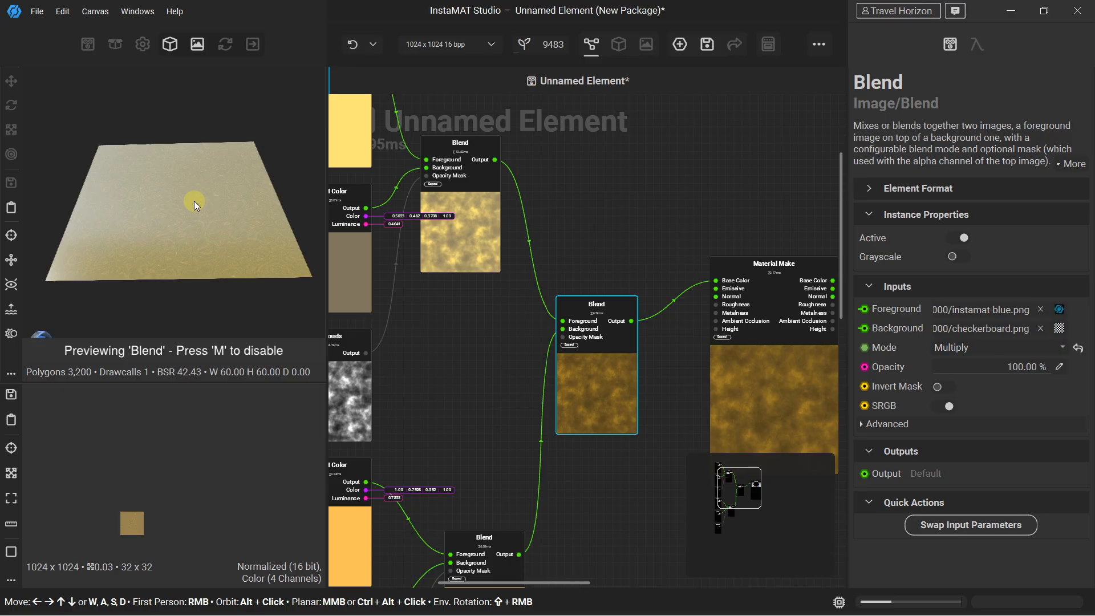
pyautogui.scroll(2, 194, 202)
# Step: Preview Material Make as a 3D material and show its Base Color output in the image viewer
pyautogui.click(788, 265)
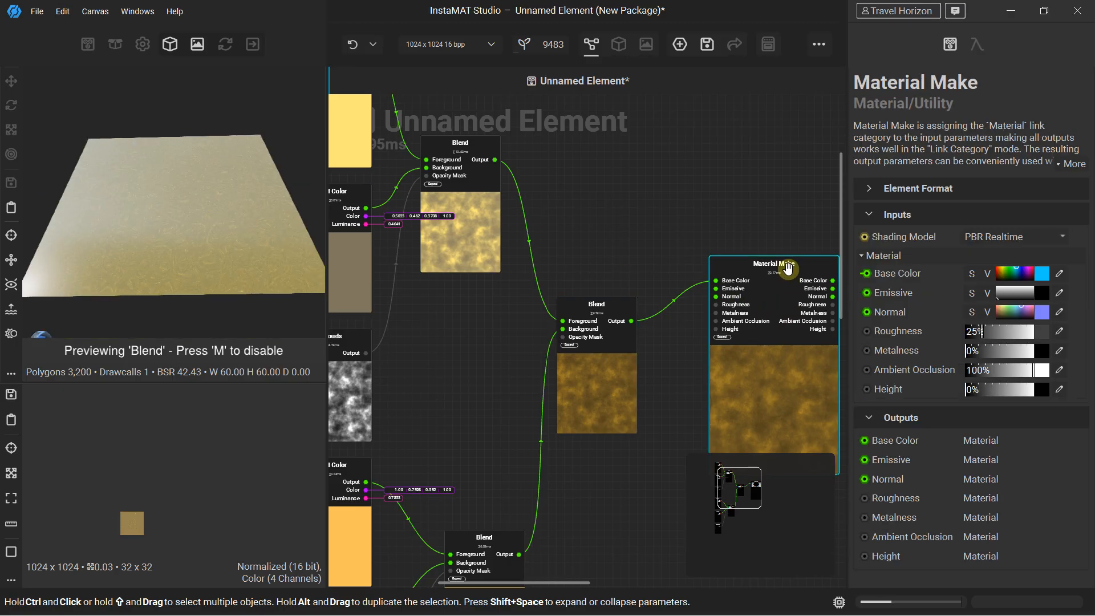
pyautogui.rightClick(788, 266)
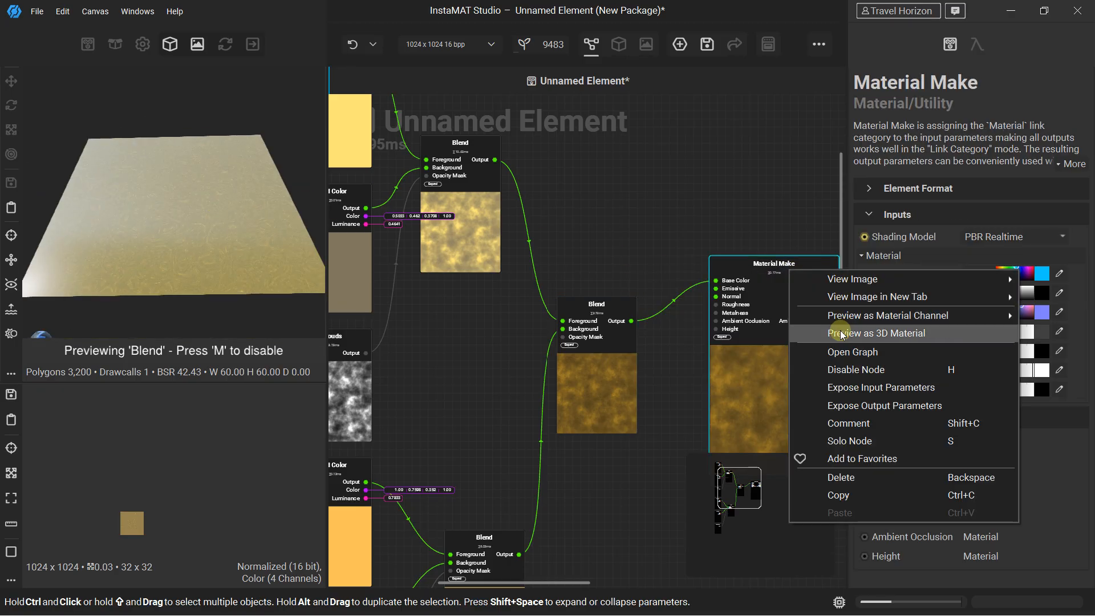
pyautogui.click(843, 335)
pyautogui.rightClick(795, 276)
pyautogui.moveTo(845, 286)
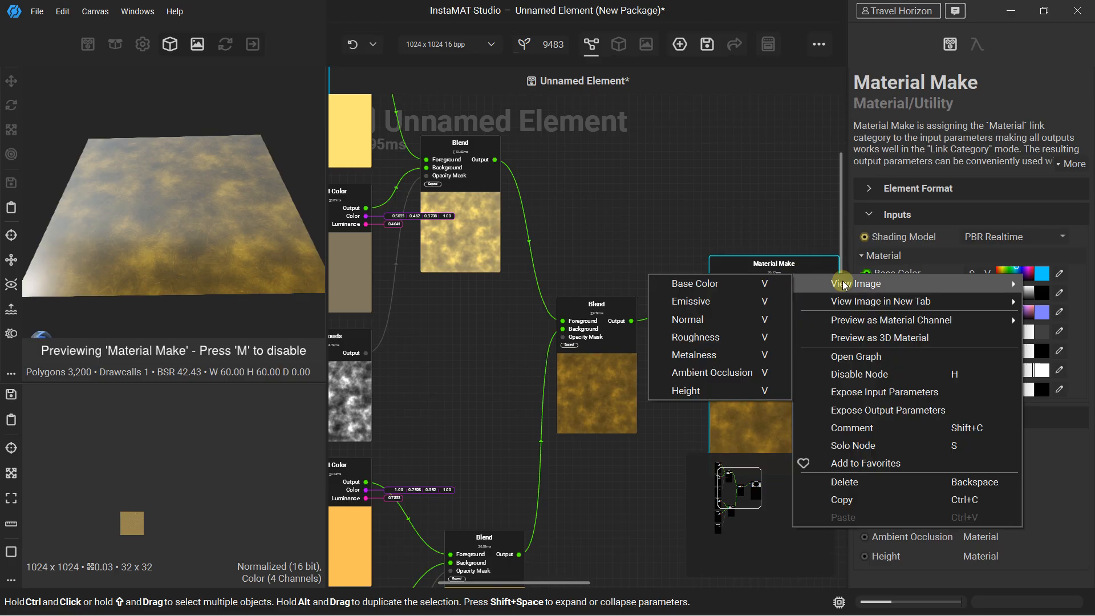
pyautogui.click(765, 280)
pyautogui.scroll(-1, 319, 189)
pyautogui.moveTo(274, 189); pyautogui.dragTo(198, 200, button='middle')
pyautogui.scroll(-1, 210, 200)
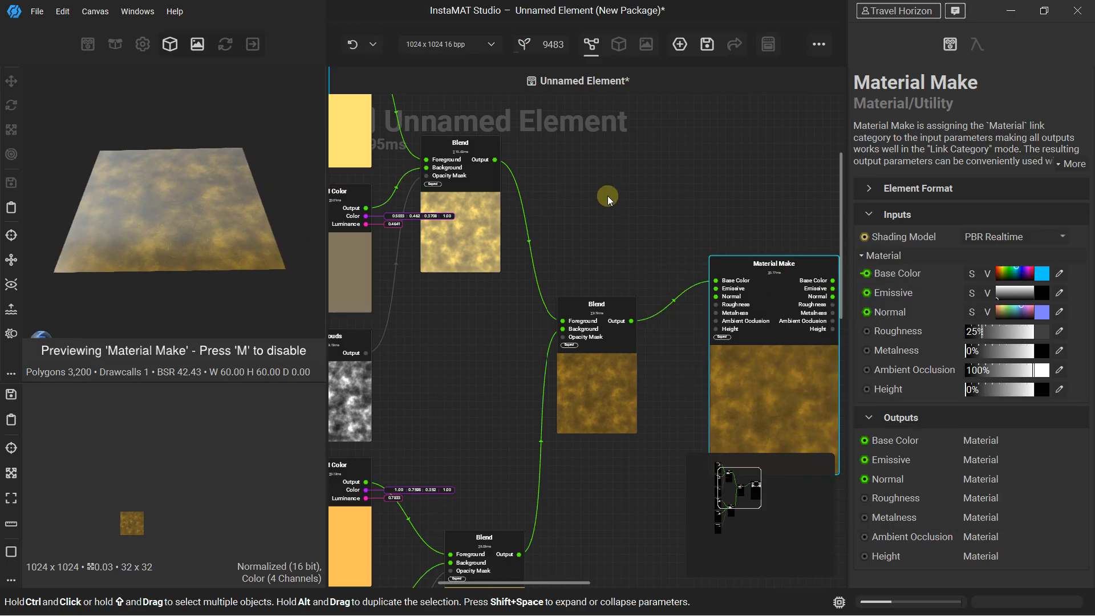
# Step: Add a Height To Normal node to the graph
pyautogui.click(607, 198)
pyautogui.press('space')
pyautogui.write('he')
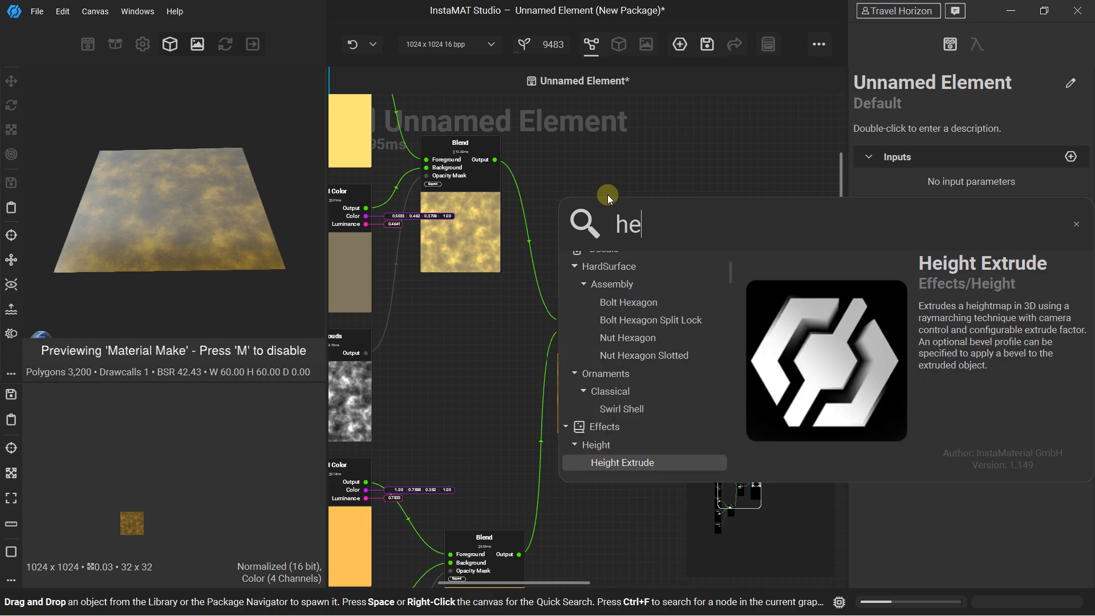
pyautogui.write('ight to normal')
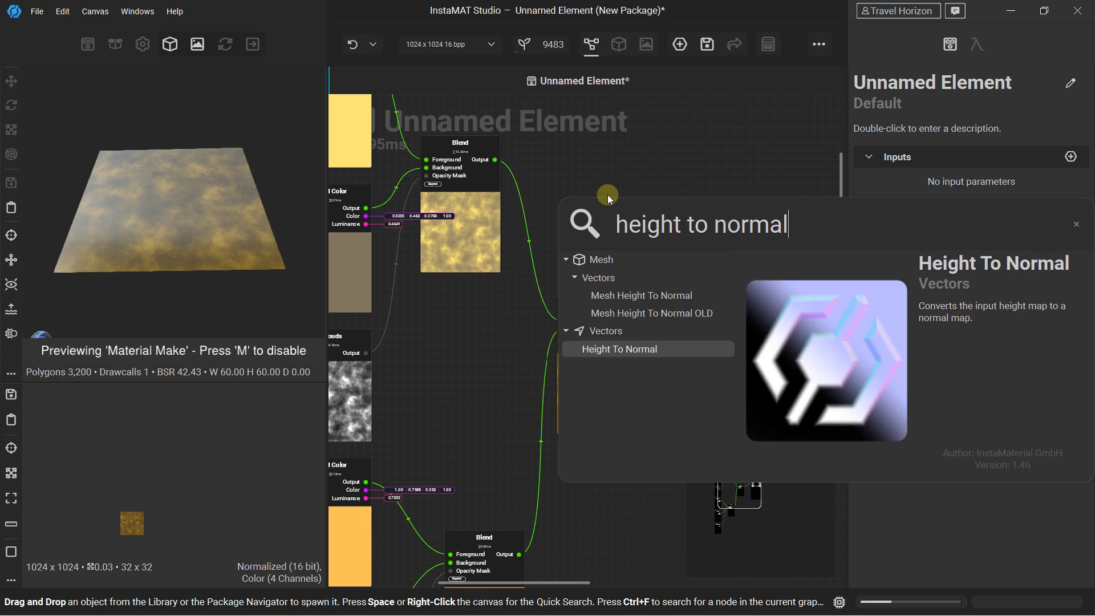
pyautogui.click(649, 350)
# Step: Place Height To Normal below the third Blend node and move Material Make farther from it to make room
pyautogui.moveTo(656, 343); pyautogui.dragTo(610, 261, button='middle')
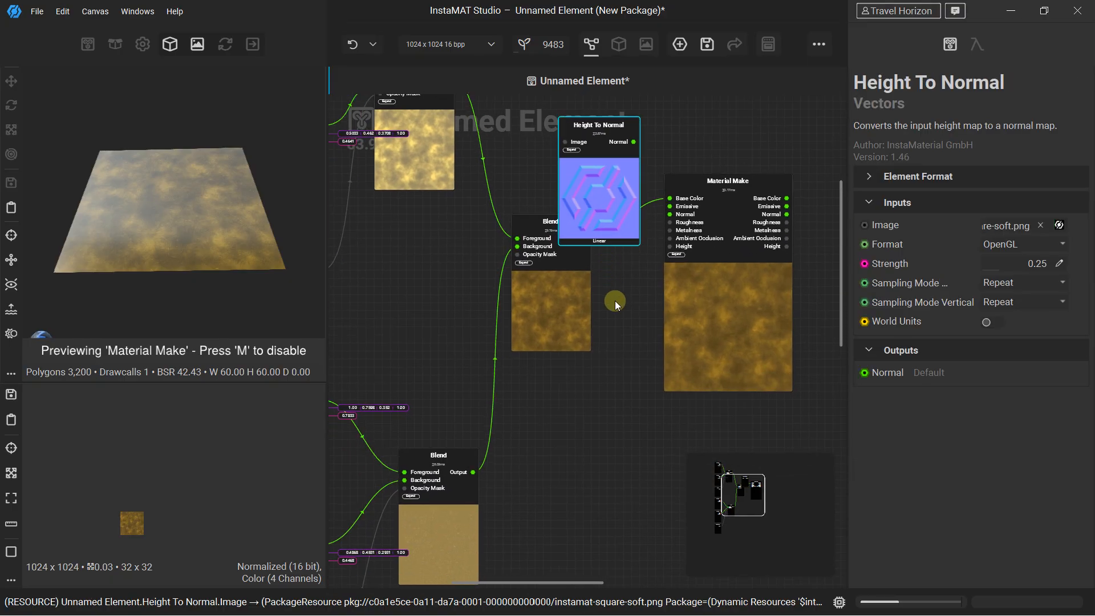
pyautogui.moveTo(599, 135); pyautogui.dragTo(600, 401)
pyautogui.moveTo(692, 210); pyautogui.dragTo(788, 242)
pyautogui.click(556, 224)
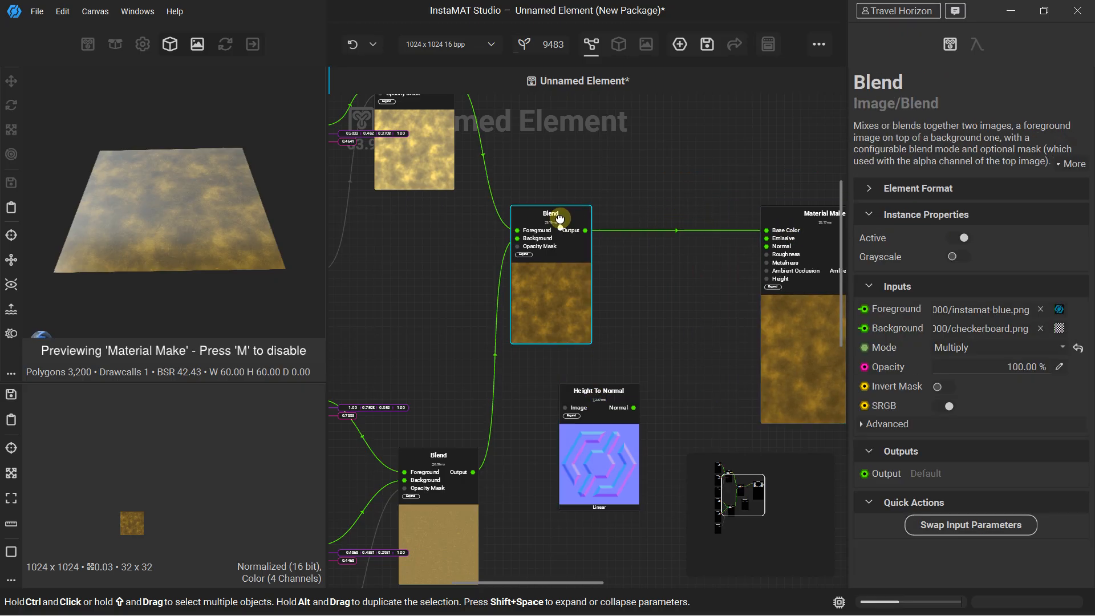
# Step: Connect the third Blend node's Output to Height To Normal's Image input, and its Normal output to Material Make's Normal input
pyautogui.scroll(-4, 556, 224)
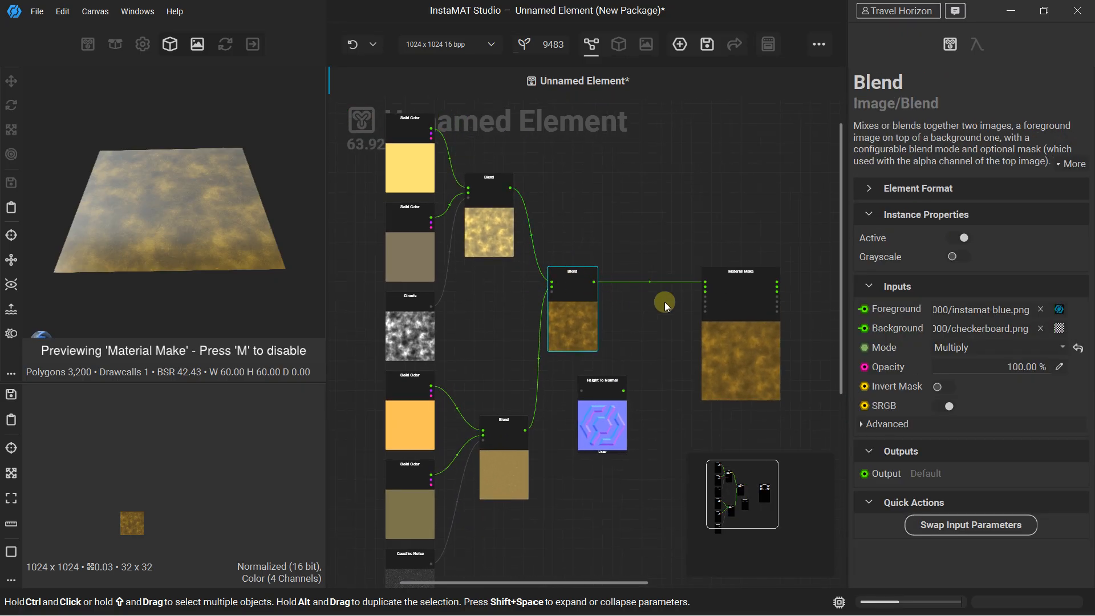
pyautogui.scroll(4, 663, 304)
pyautogui.moveTo(479, 391); pyautogui.dragTo(557, 341)
pyautogui.scroll(1, 530, 274)
pyautogui.moveTo(452, 210); pyautogui.dragTo(468, 237)
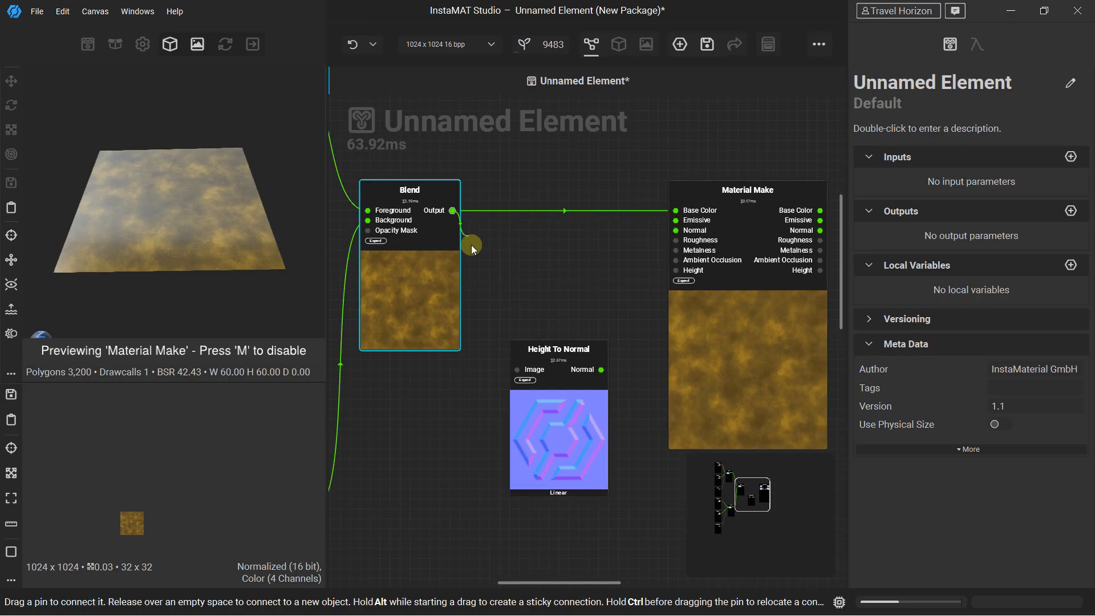
pyautogui.moveTo(510, 370); pyautogui.dragTo(515, 368)
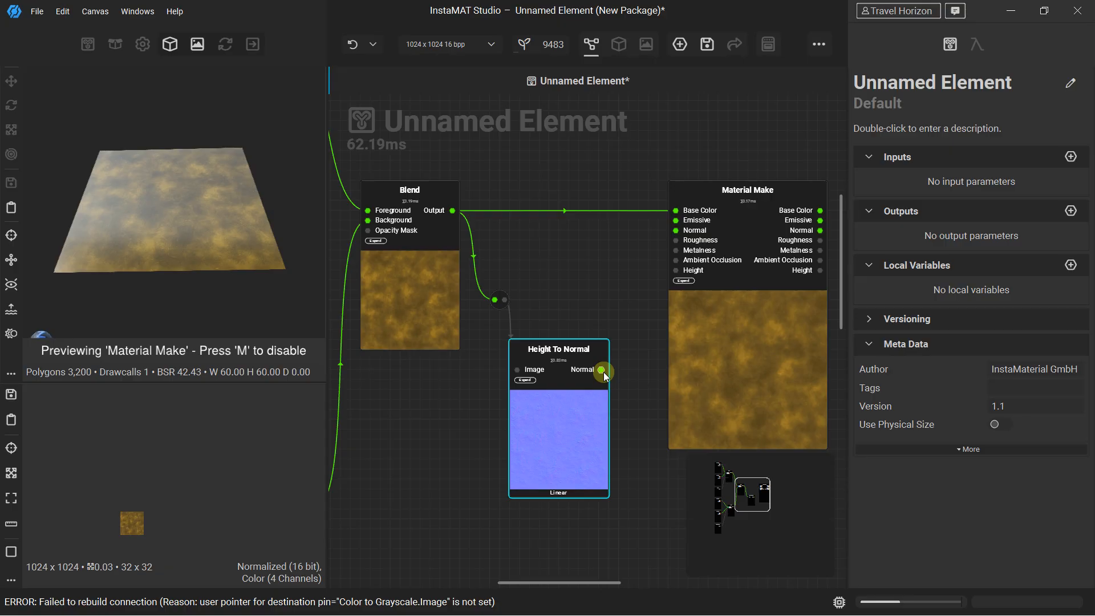
pyautogui.moveTo(603, 371); pyautogui.dragTo(628, 312)
pyautogui.moveTo(669, 231); pyautogui.dragTo(669, 231)
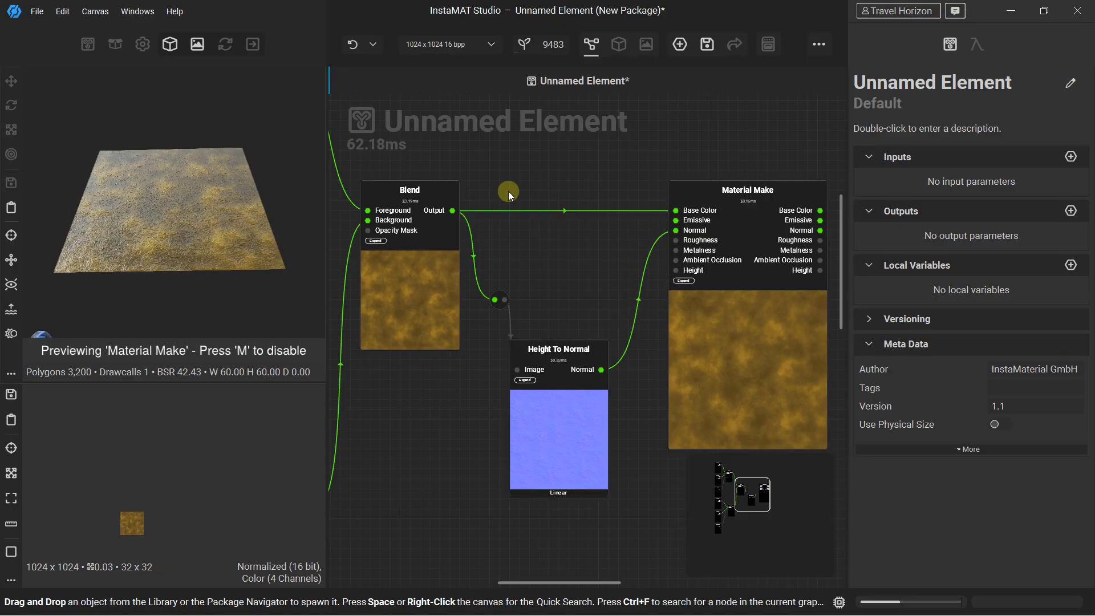
# Step: Rearrange the graph so Height To Normal and its Color to Grayscale converter sit in line between the third Blend node and Material Make
pyautogui.scroll(5, 141, 186)
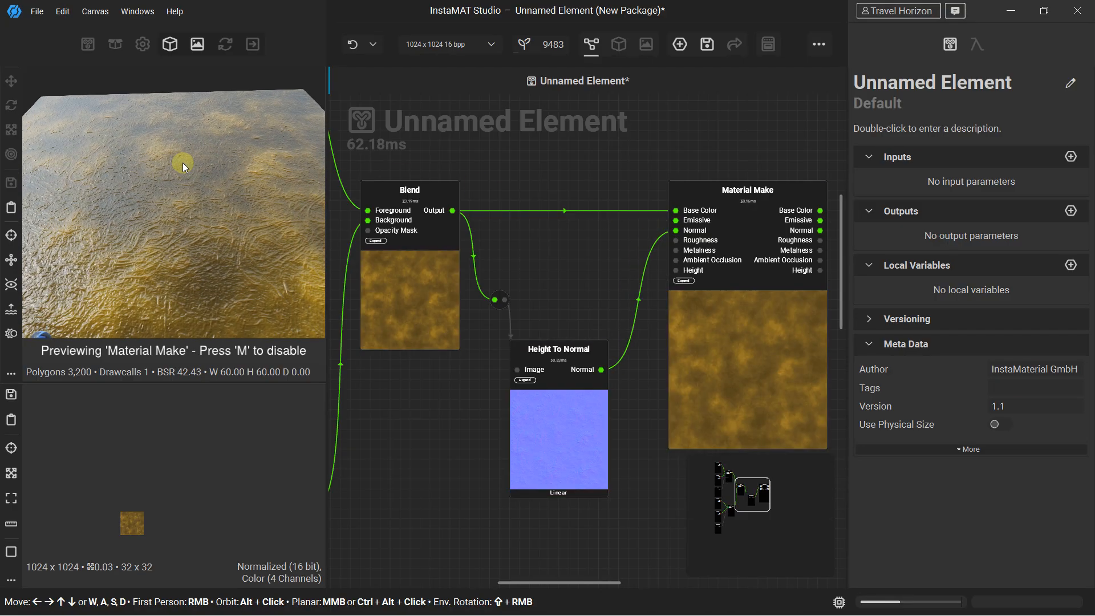
pyautogui.scroll(-5, 183, 163)
pyautogui.scroll(3, 182, 163)
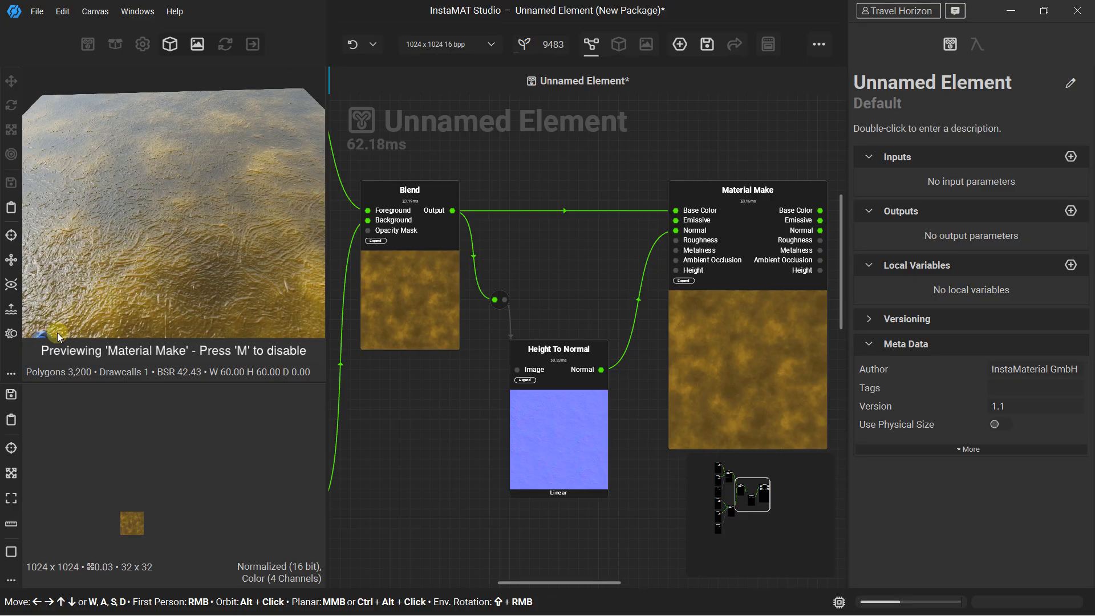
pyautogui.scroll(-5, 122, 241)
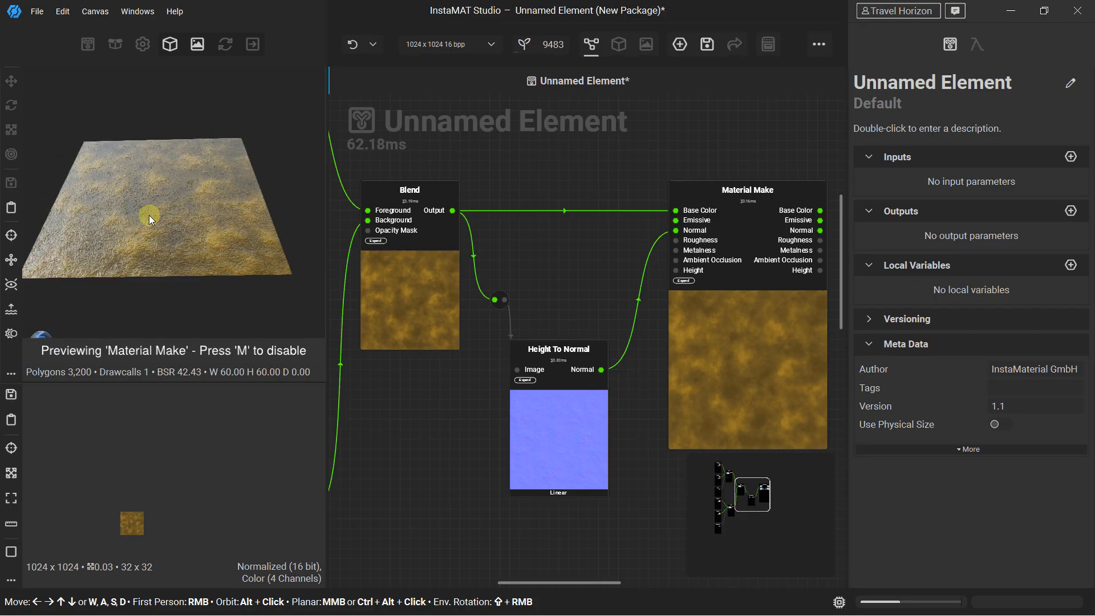
pyautogui.scroll(-2, 631, 276)
pyautogui.click(611, 209)
pyautogui.moveTo(610, 210); pyautogui.dragTo(713, 202)
pyautogui.click(489, 334)
pyautogui.moveTo(489, 334); pyautogui.dragTo(548, 241)
pyautogui.moveTo(434, 291); pyautogui.dragTo(452, 267)
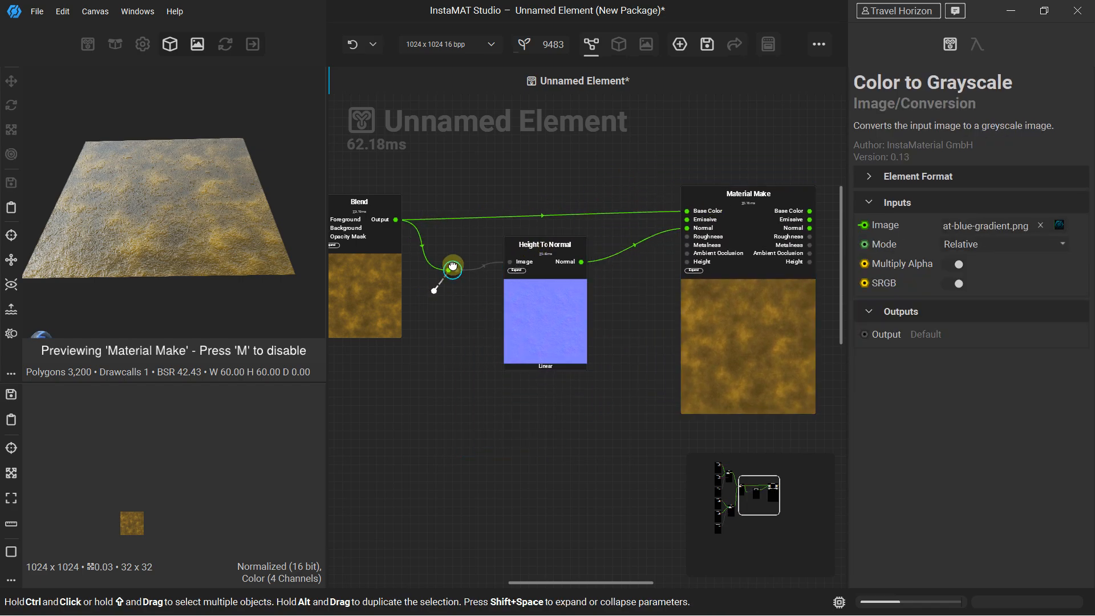
# Step: Connect the third Blend node's Output to Material Make's Height input
pyautogui.moveTo(426, 255); pyautogui.dragTo(497, 295, button='middle')
pyautogui.scroll(1, 188, 237)
pyautogui.moveTo(157, 234); pyautogui.dragTo(194, 236, button='middle')
pyautogui.scroll(-2, 194, 236)
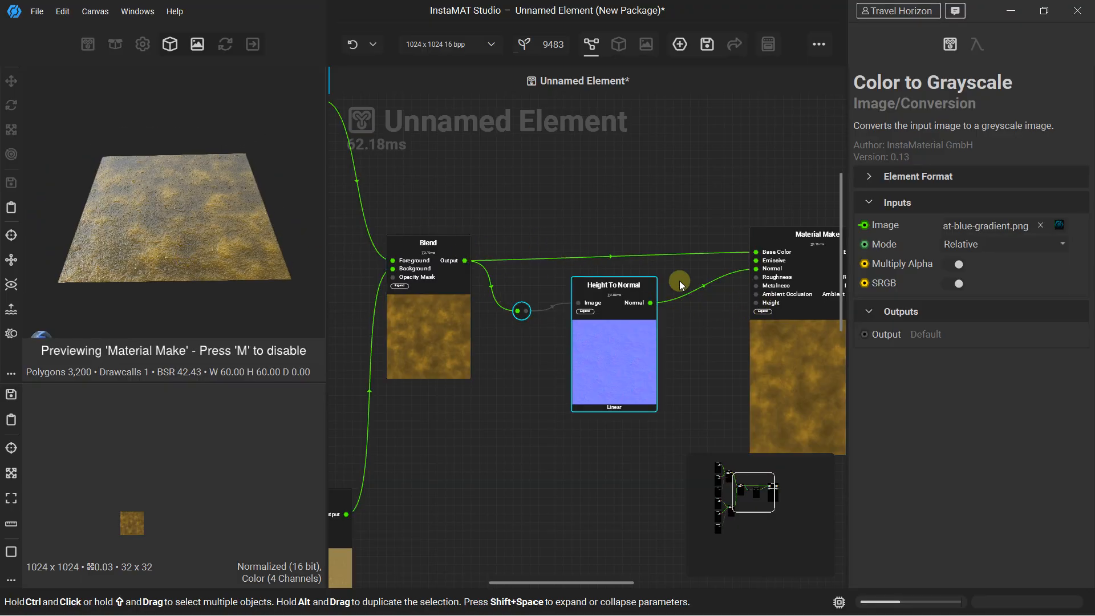
pyautogui.moveTo(759, 297); pyautogui.dragTo(689, 277, button='middle')
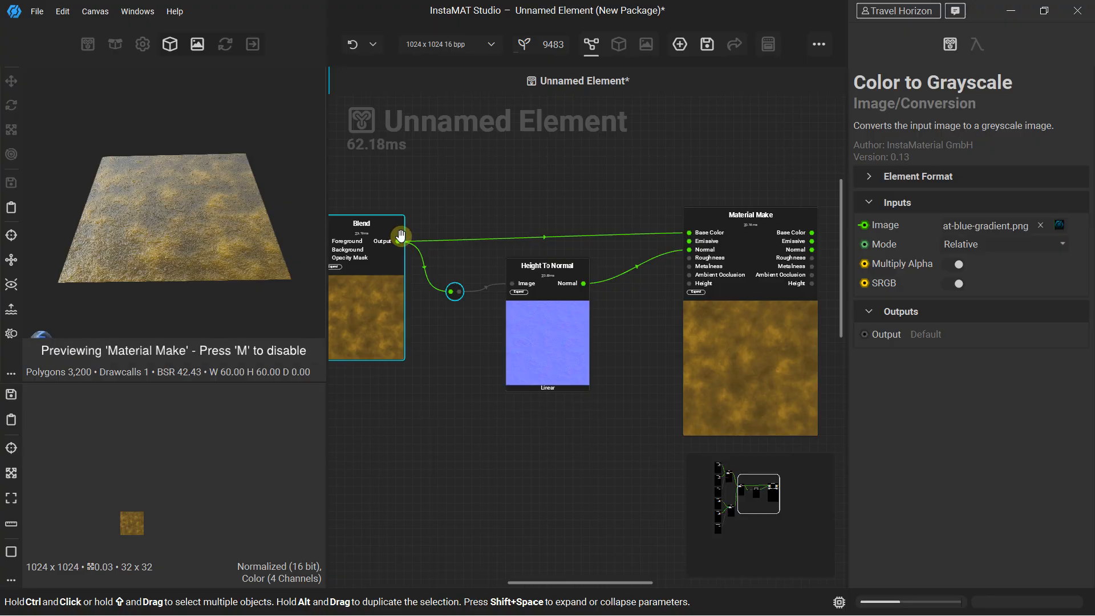
pyautogui.moveTo(398, 242); pyautogui.dragTo(549, 238)
pyautogui.moveTo(676, 280); pyautogui.dragTo(686, 283)
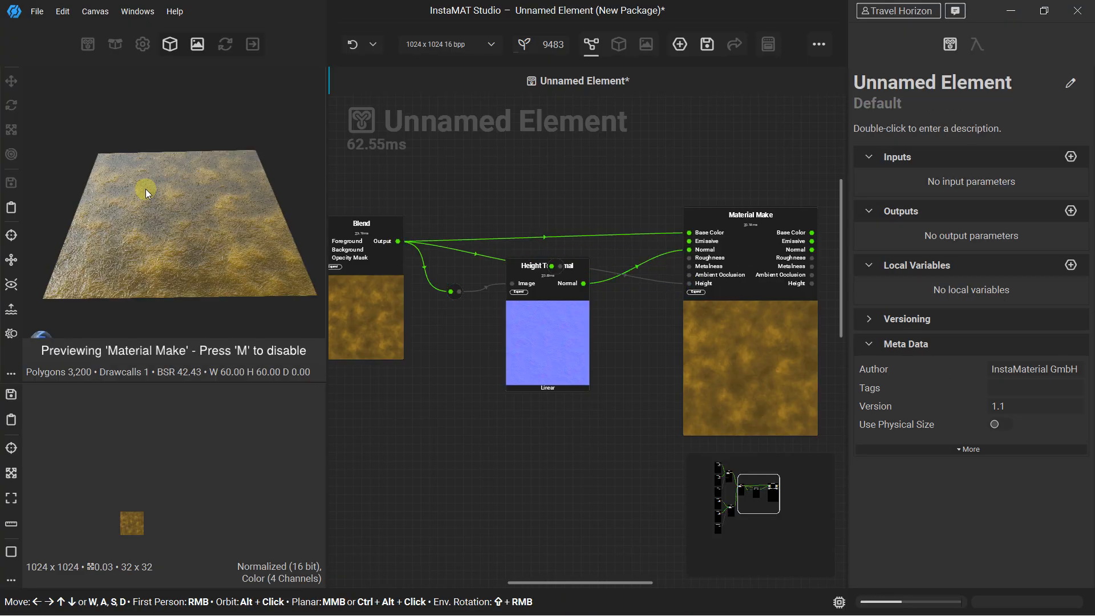
# Step: Turn on displacement rendering in the 3D viewport and set the Displacement Factor in the render settings to 9
pyautogui.click(11, 309)
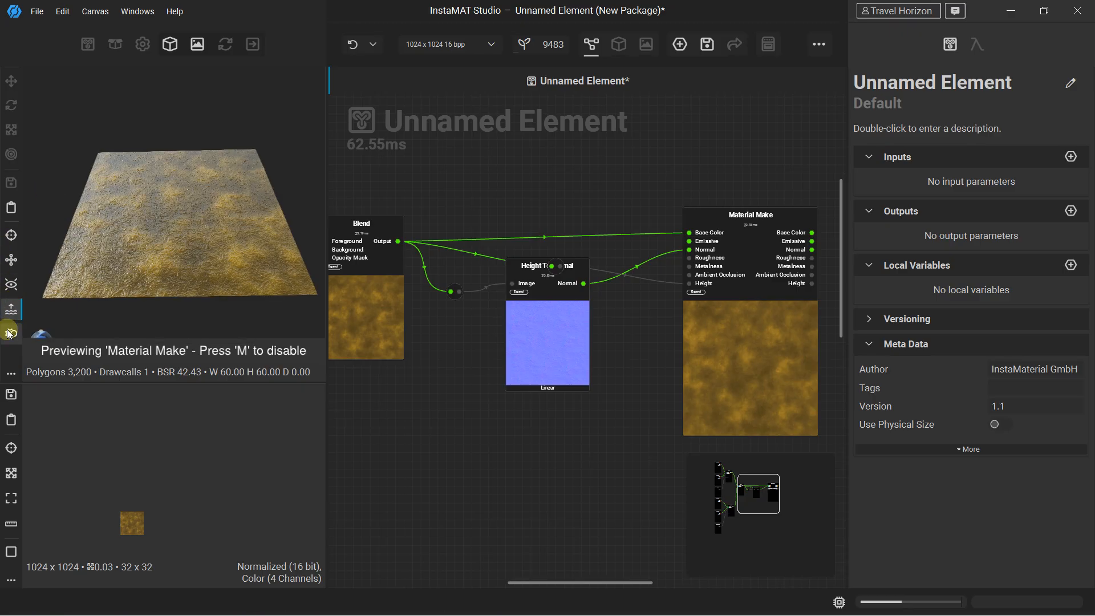
pyautogui.click(10, 332)
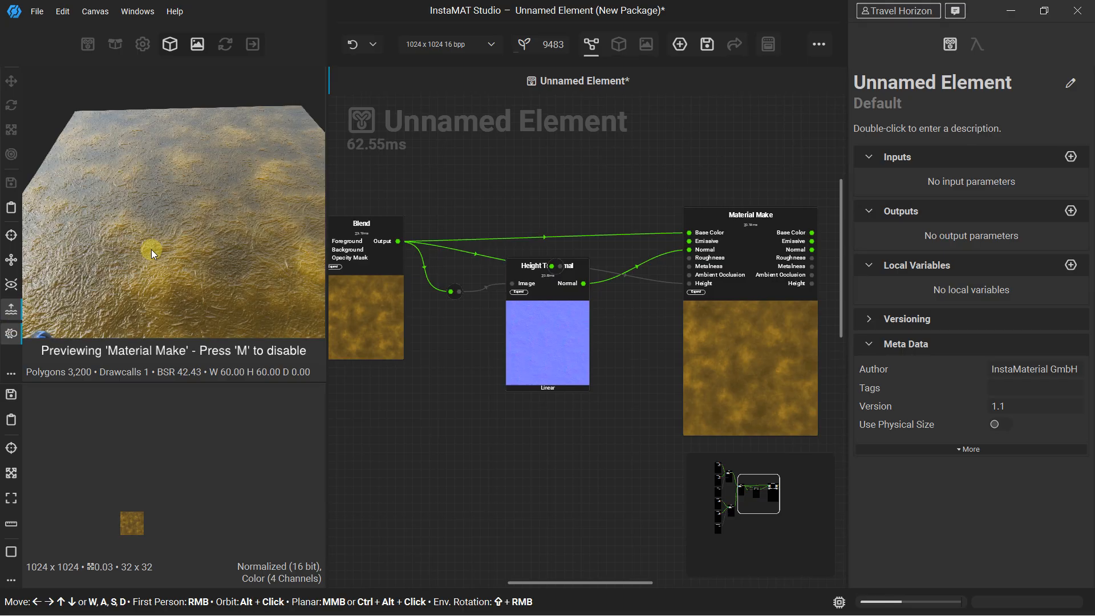
pyautogui.click(143, 44)
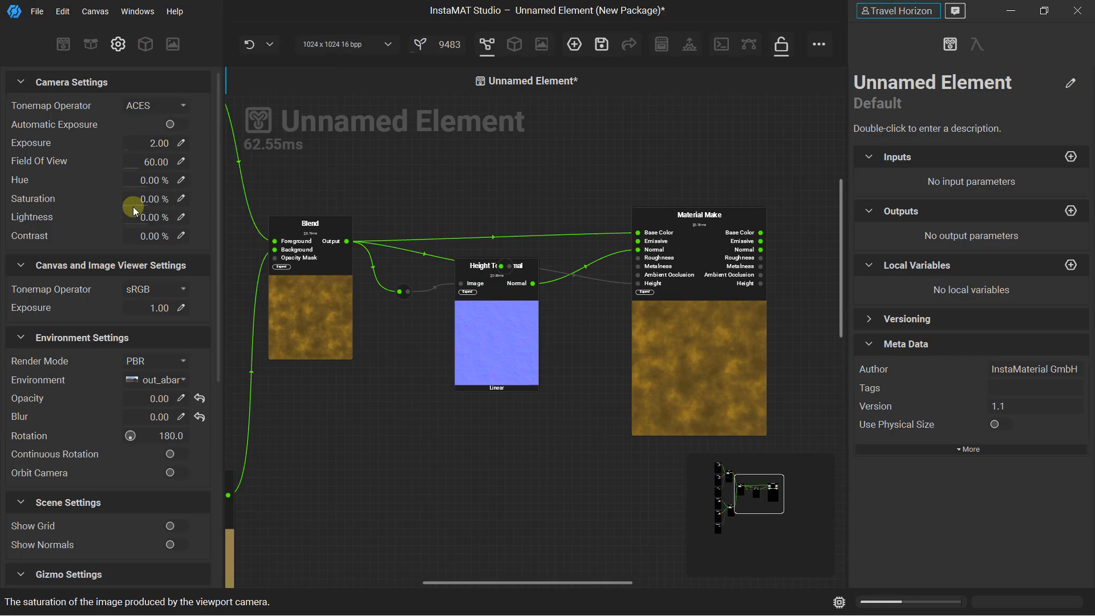
pyautogui.scroll(-1, 133, 207)
pyautogui.scroll(-5, 132, 207)
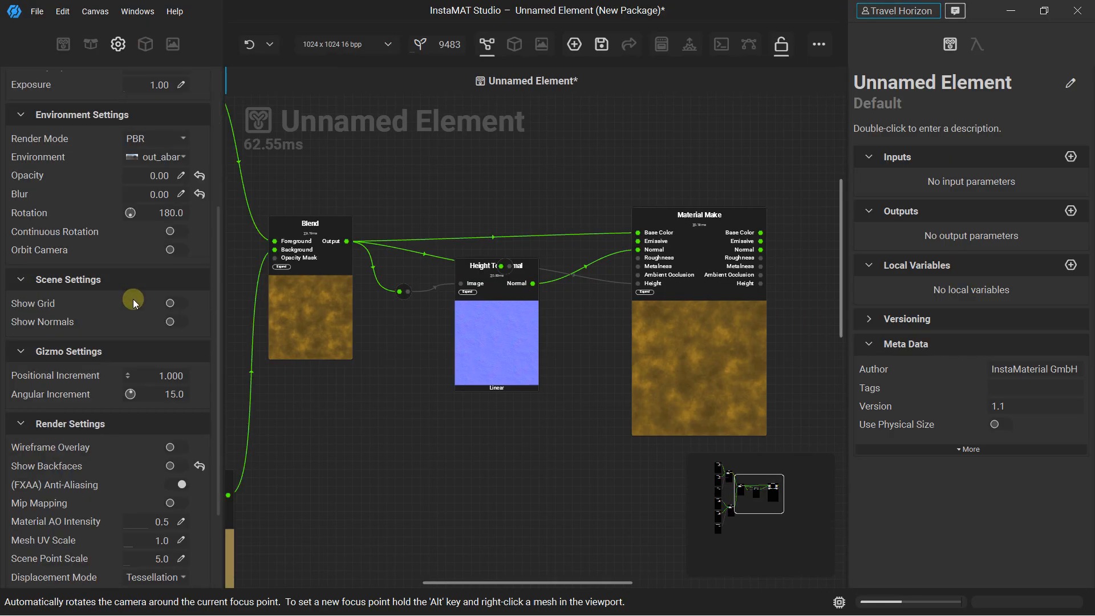
pyautogui.scroll(-1, 134, 329)
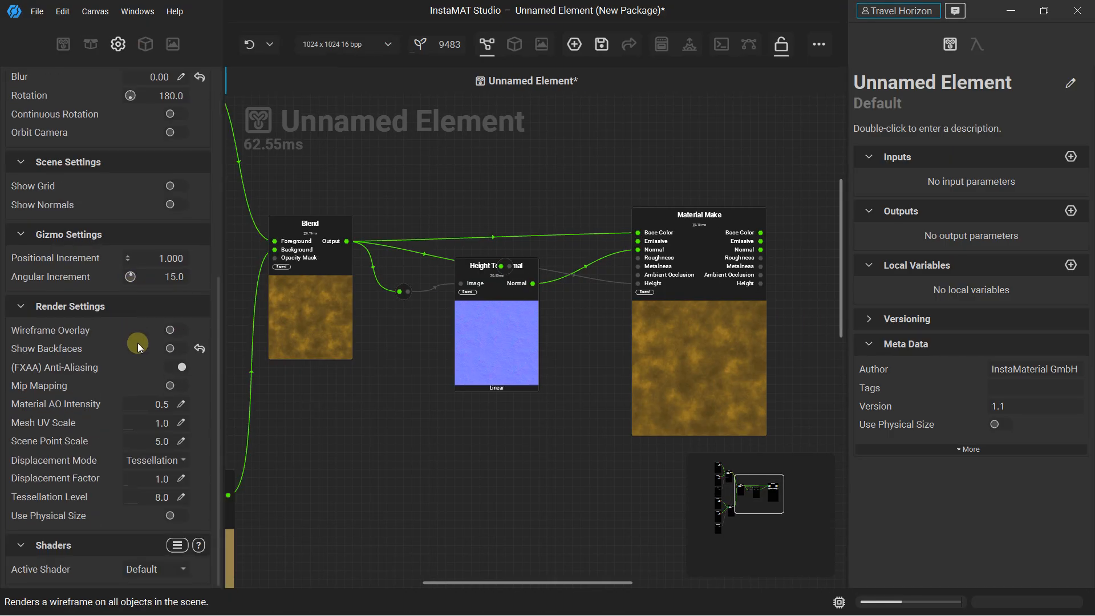
pyautogui.click(162, 482)
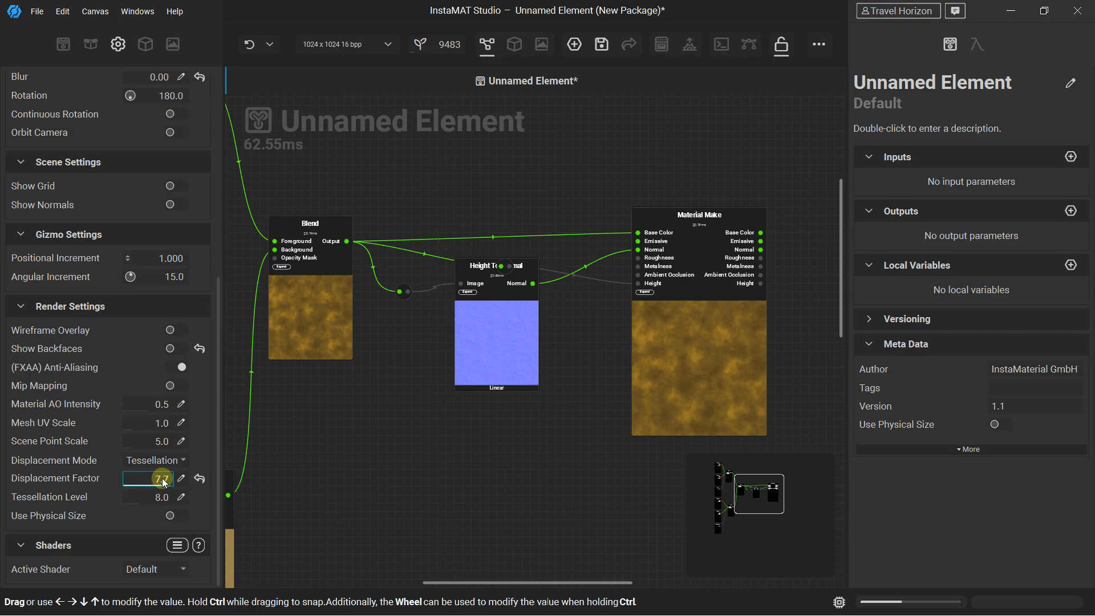
pyautogui.doubleClick(161, 483)
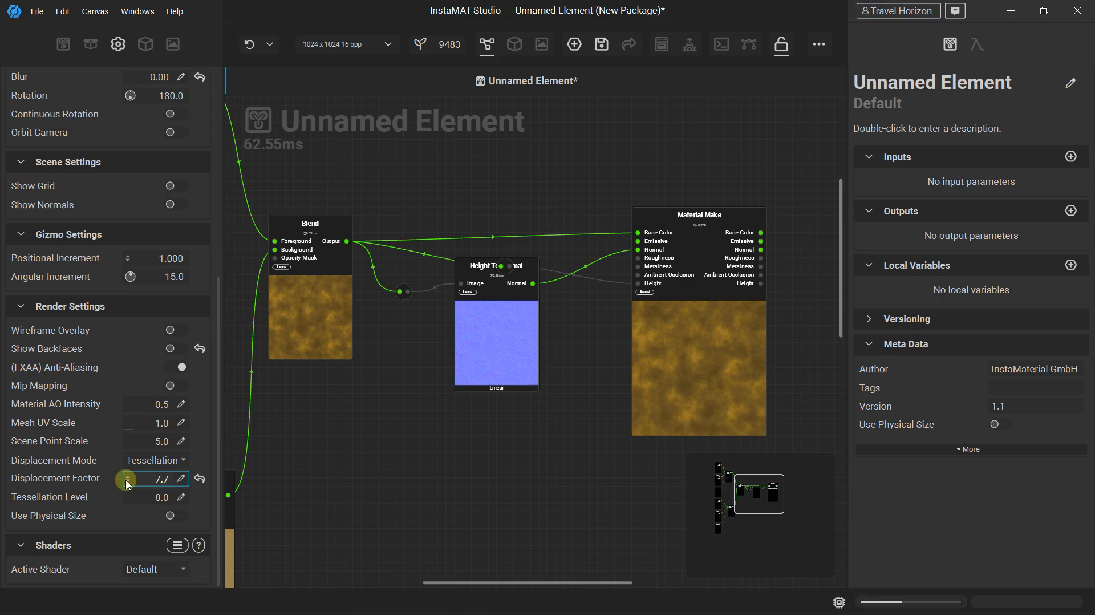
pyautogui.press('capslock')
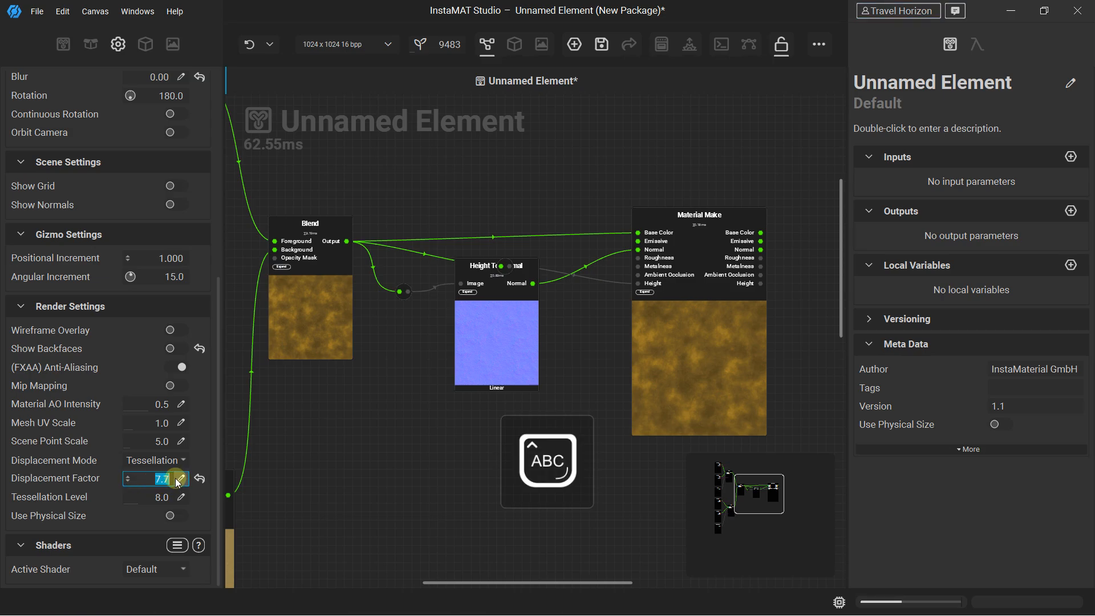
pyautogui.write('9')
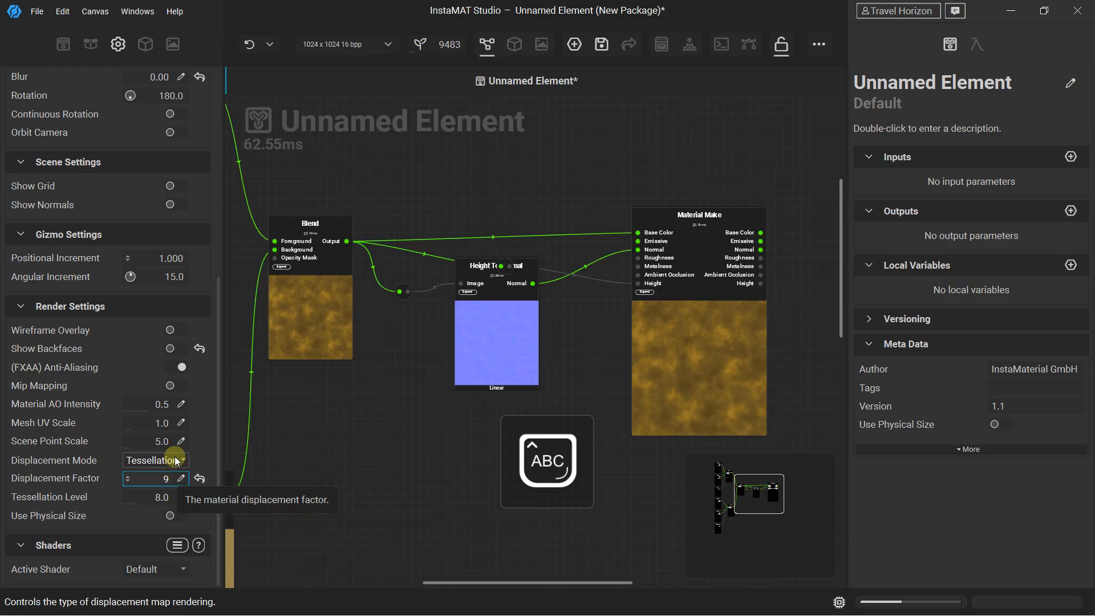
pyautogui.press('Return')
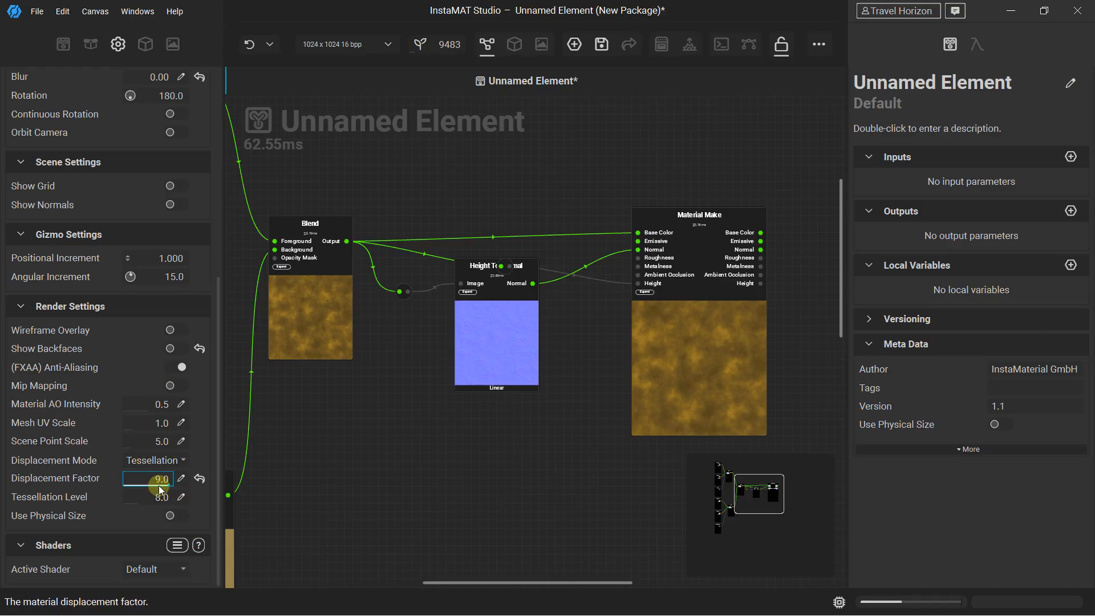
pyautogui.scroll(8, 152, 318)
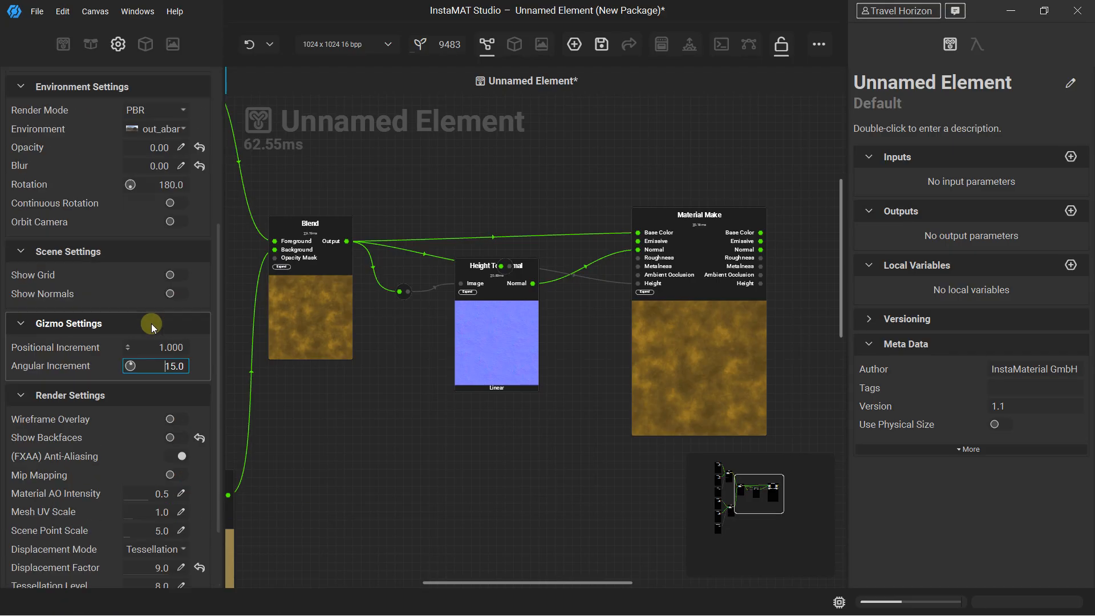
pyautogui.click(143, 45)
# Step: Move the Color to Grayscale converter feeding the Height input below Height To Normal so the nodes no longer overlap
pyautogui.scroll(5, 161, 241)
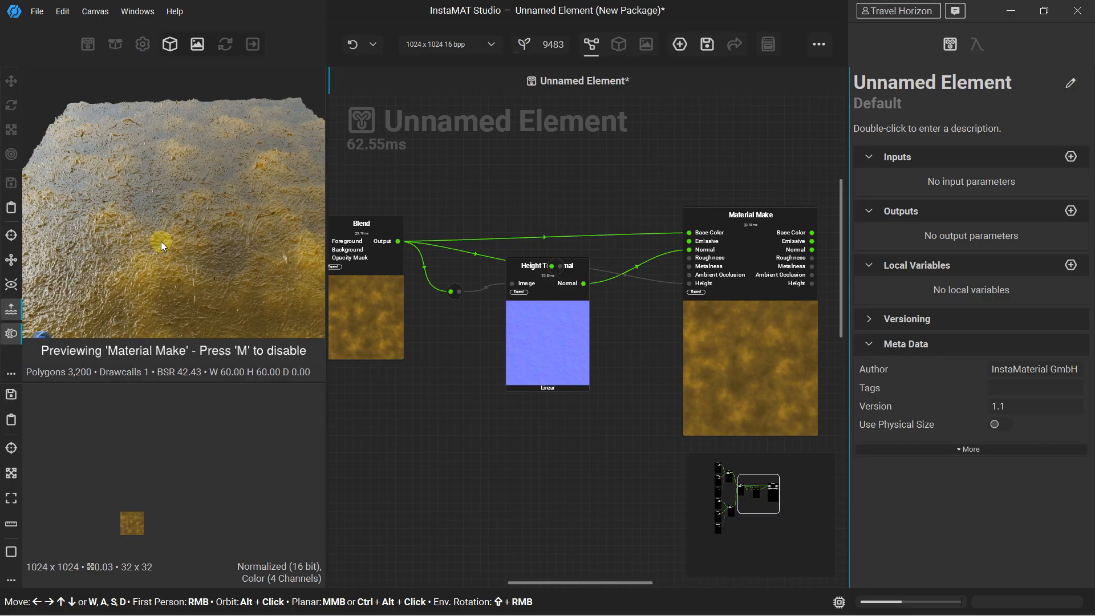
pyautogui.keyDown('alt'); pyautogui.moveTo(170, 193); pyautogui.dragTo(178, 270); pyautogui.keyUp('alt')
pyautogui.moveTo(38, 338)
pyautogui.keyDown('alt'); pyautogui.mouseDown()
pyautogui.moveTo(67, 301)
pyautogui.moveTo(66, 315)
pyautogui.moveTo(35, 316)
pyautogui.moveTo(35, 342)
pyautogui.moveTo(310, 326)
pyautogui.moveTo(42, 308)
pyautogui.moveTo(46, 319)
pyautogui.mouseUp(); pyautogui.keyUp('alt')
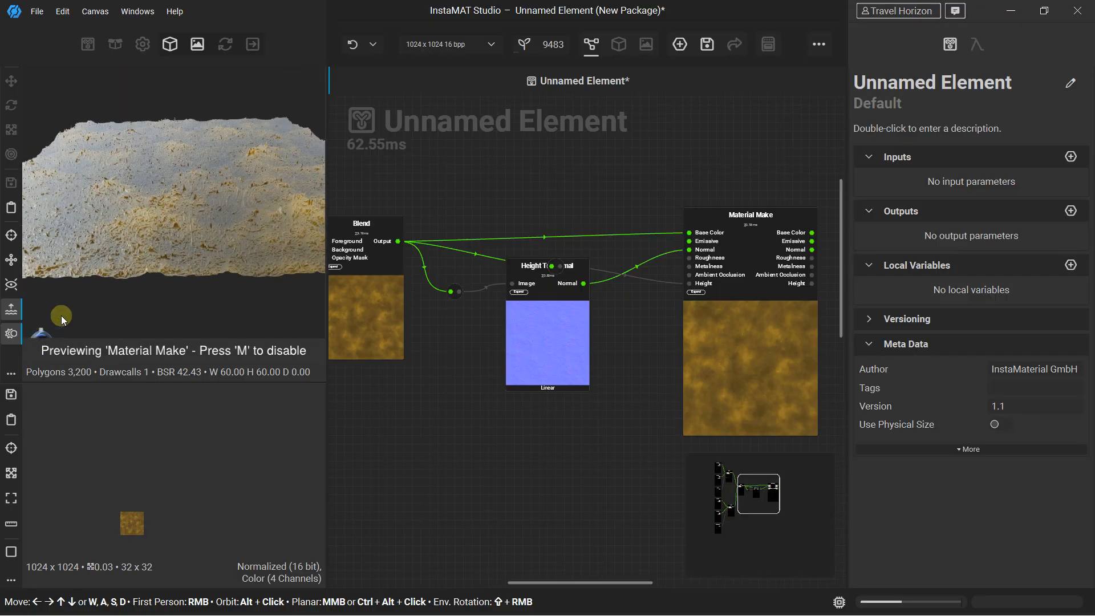
pyautogui.moveTo(523, 263); pyautogui.dragTo(540, 339)
pyautogui.click(558, 266)
pyautogui.moveTo(558, 264); pyautogui.dragTo(545, 518)
pyautogui.moveTo(558, 342); pyautogui.dragTo(558, 268)
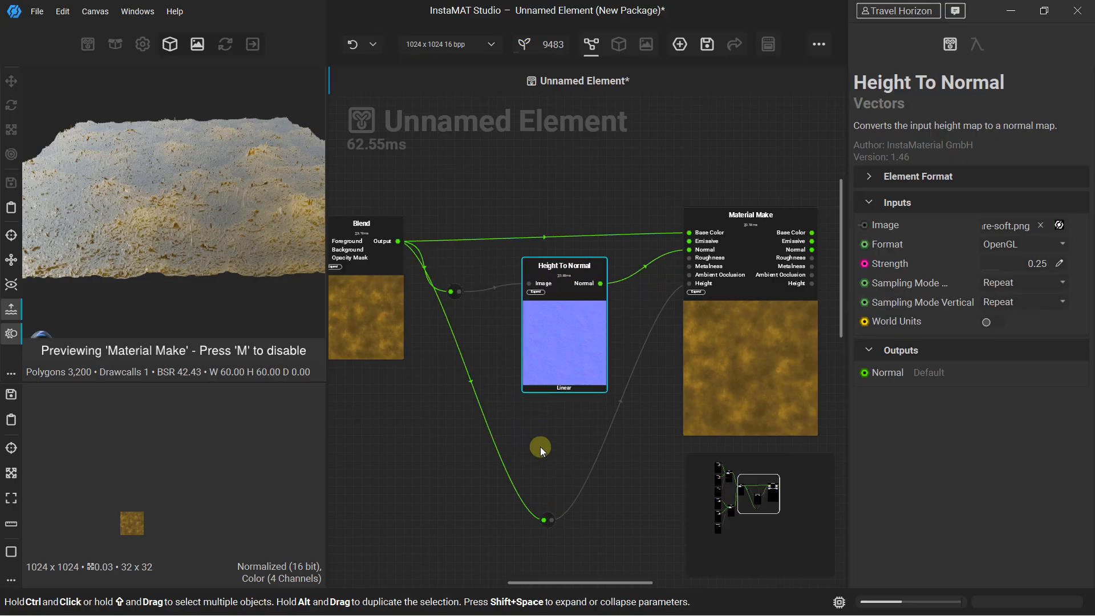
pyautogui.moveTo(551, 519); pyautogui.dragTo(553, 452)
# Step: Try the Add and Overlay modes on the third Blend node and set its Mode back to Multiply
pyautogui.moveTo(375, 350); pyautogui.dragTo(575, 395, button='middle')
pyautogui.scroll(-2, 575, 395)
pyautogui.scroll(2, 573, 317)
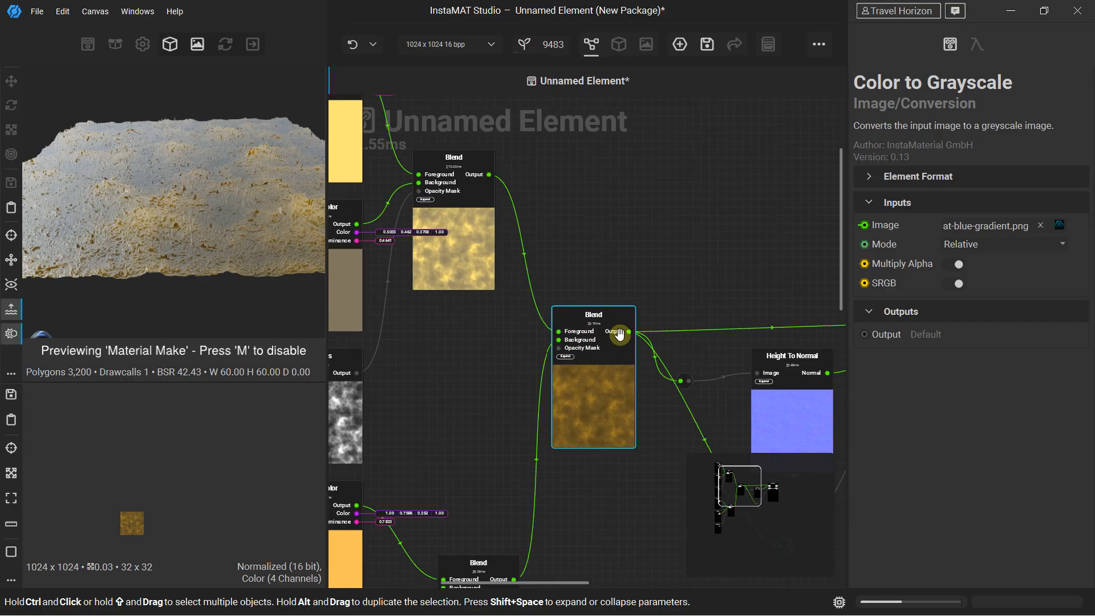
pyautogui.click(617, 316)
pyautogui.click(969, 348)
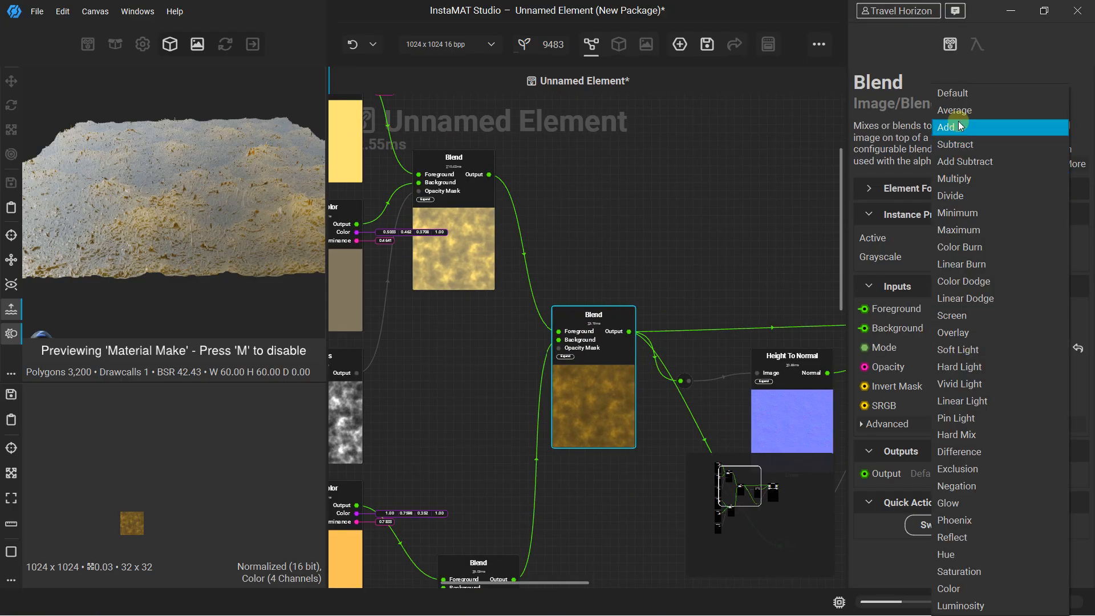
pyautogui.click(960, 130)
pyautogui.click(976, 347)
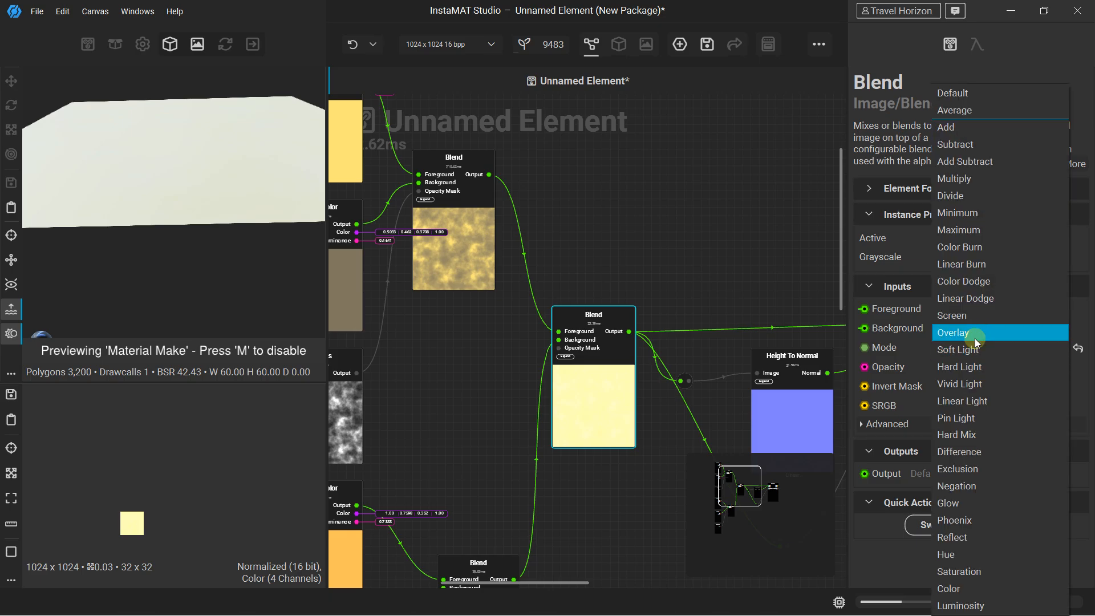
pyautogui.click(976, 334)
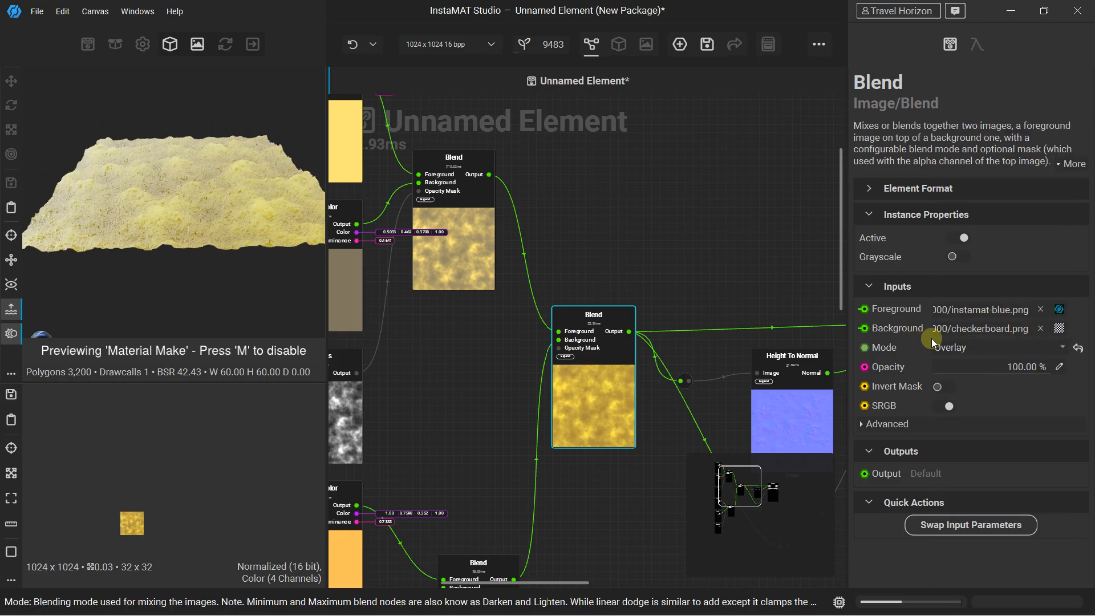
pyautogui.click(968, 348)
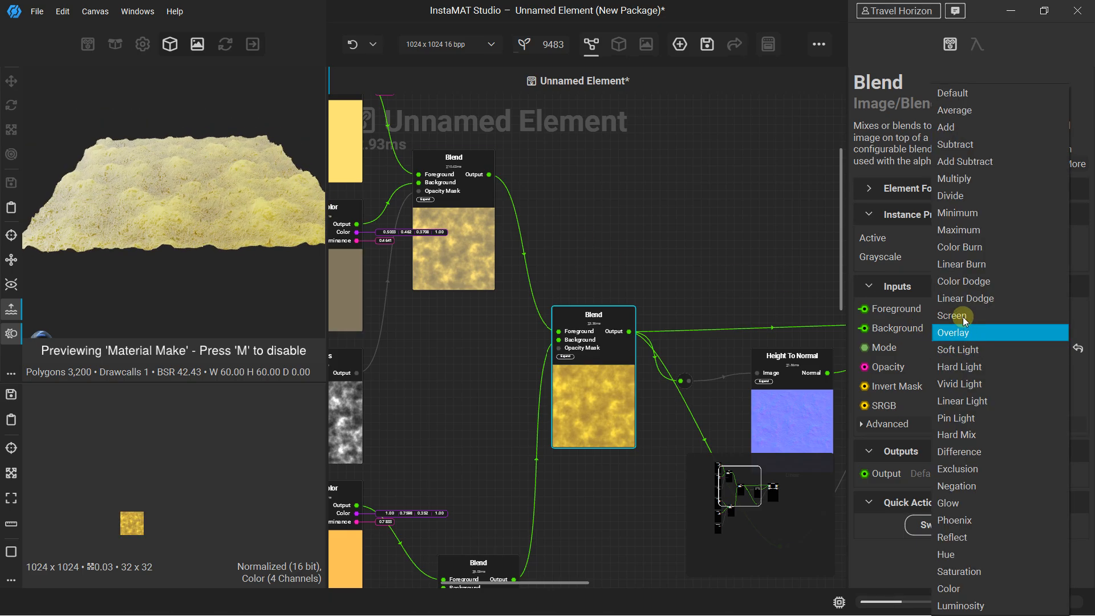
pyautogui.click(956, 179)
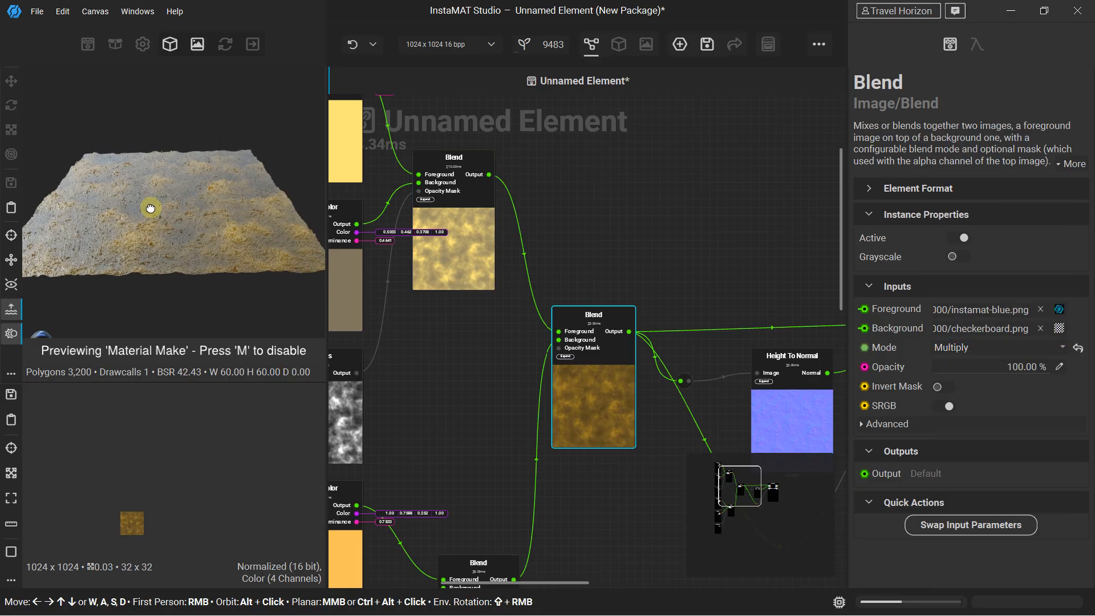
# Step: Set the Caustics Noise node's Scale to 6, Detail to 0 and Frequency Offset to 4
pyautogui.scroll(-2, 457, 343)
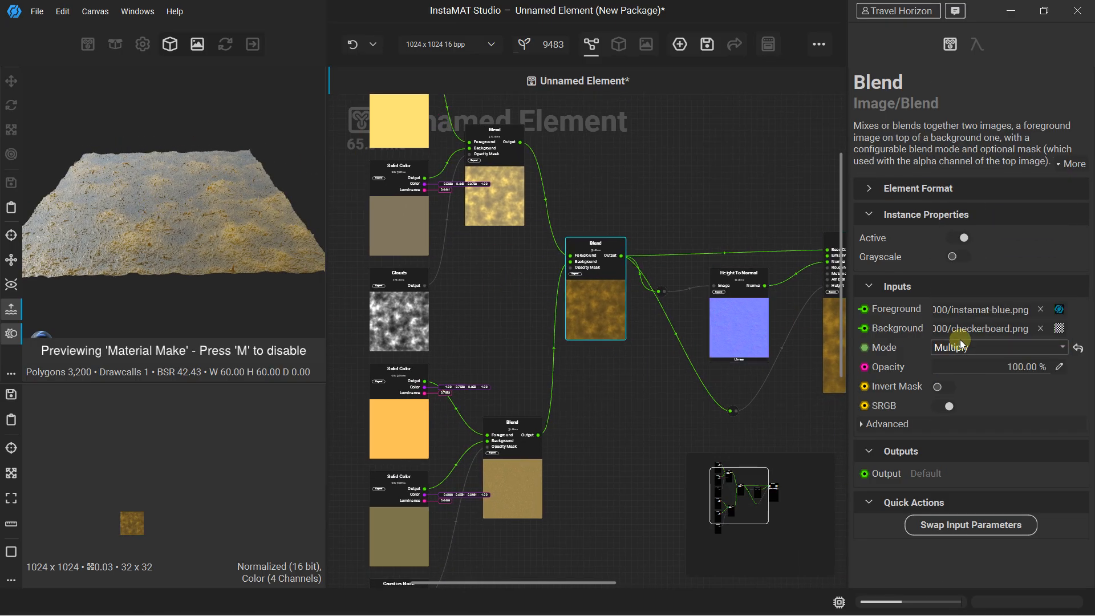
pyautogui.moveTo(500, 315); pyautogui.dragTo(586, 216, button='middle')
pyautogui.scroll(1, 492, 388)
pyautogui.moveTo(495, 411); pyautogui.dragTo(468, 274, button='middle')
pyautogui.scroll(2, 466, 382)
pyautogui.click(446, 359)
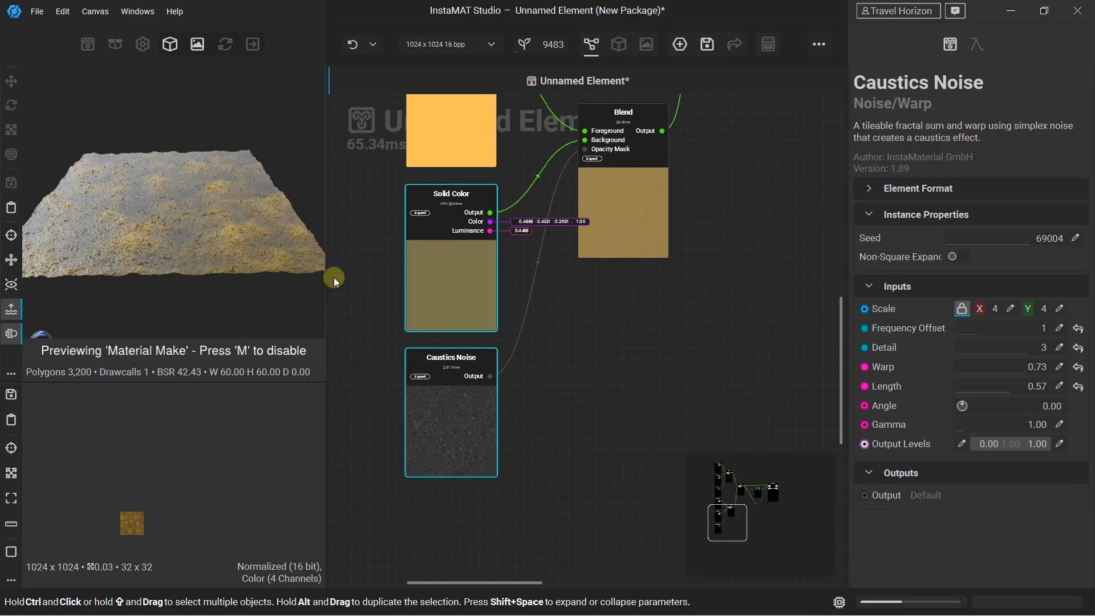
pyautogui.scroll(3, 209, 199)
pyautogui.scroll(-3, 209, 201)
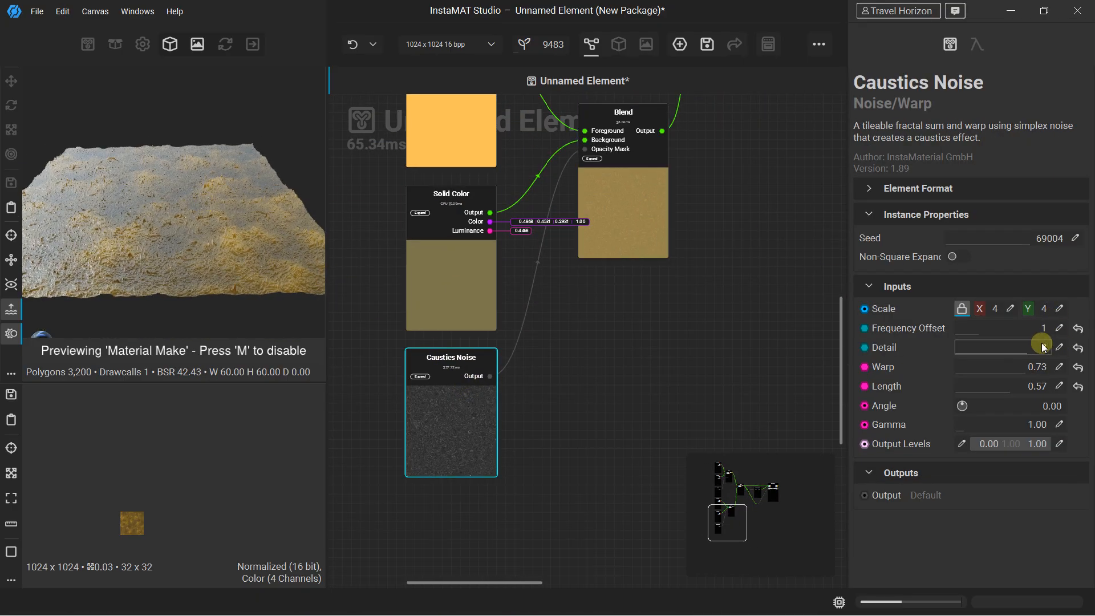
pyautogui.moveTo(1046, 346)
pyautogui.mouseDown()
pyautogui.moveTo(995, 342)
pyautogui.moveTo(1014, 330)
pyautogui.moveTo(929, 320)
pyautogui.moveTo(1090, 320)
pyautogui.moveTo(1004, 325)
pyautogui.moveTo(1022, 323)
pyautogui.moveTo(1008, 311)
pyautogui.moveTo(1021, 305)
pyautogui.moveTo(939, 302)
pyautogui.moveTo(1052, 331)
pyautogui.mouseUp()
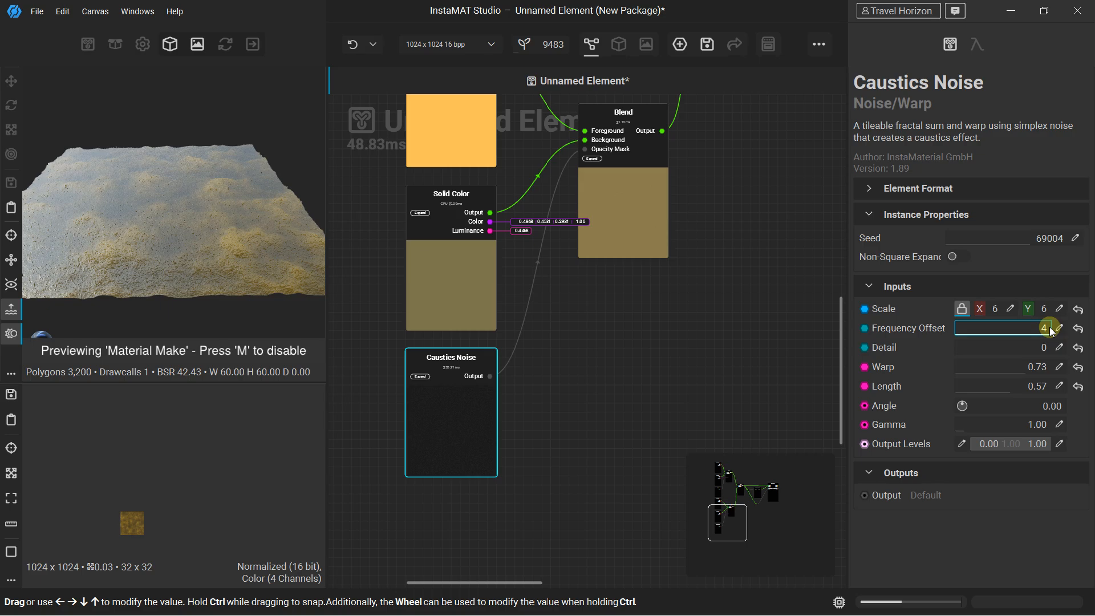
# Step: Set the Caustics Noise node's Warp to 0.48 and Length to 0.71
pyautogui.moveTo(1033, 368)
pyautogui.mouseDown()
pyautogui.moveTo(941, 354)
pyautogui.moveTo(1004, 356)
pyautogui.moveTo(1037, 378)
pyautogui.moveTo(1025, 378)
pyautogui.mouseUp()
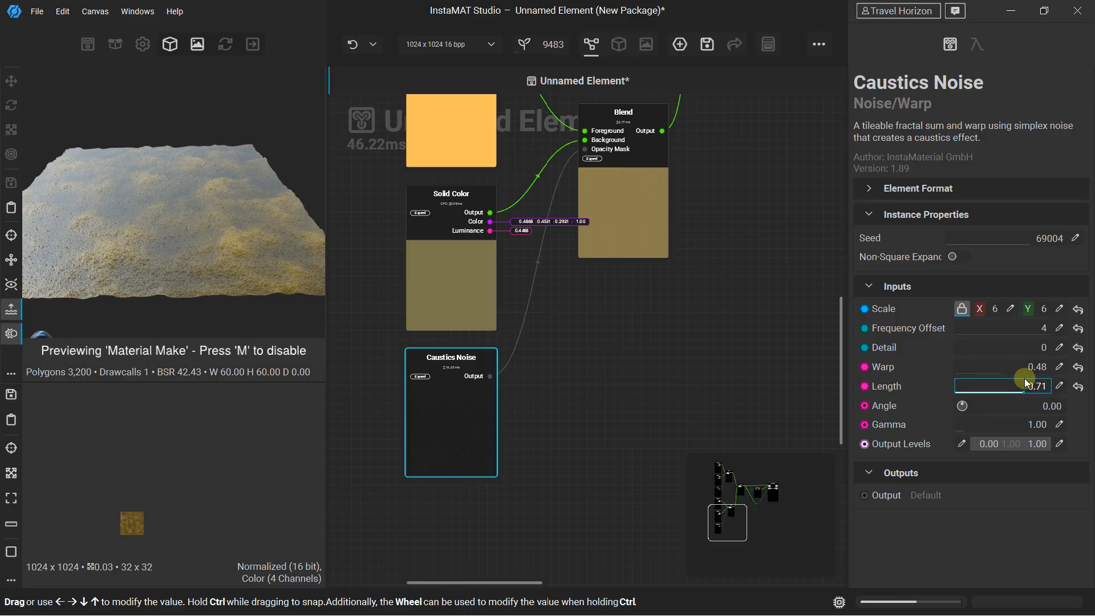
pyautogui.scroll(3, 165, 236)
pyautogui.keyDown('alt'); pyautogui.moveTo(165, 275); pyautogui.dragTo(156, 296); pyautogui.keyUp('alt')
pyautogui.scroll(-4, 156, 277)
pyautogui.keyDown('alt'); pyautogui.moveTo(146, 251); pyautogui.dragTo(211, 98); pyautogui.keyUp('alt')
pyautogui.click(171, 44)
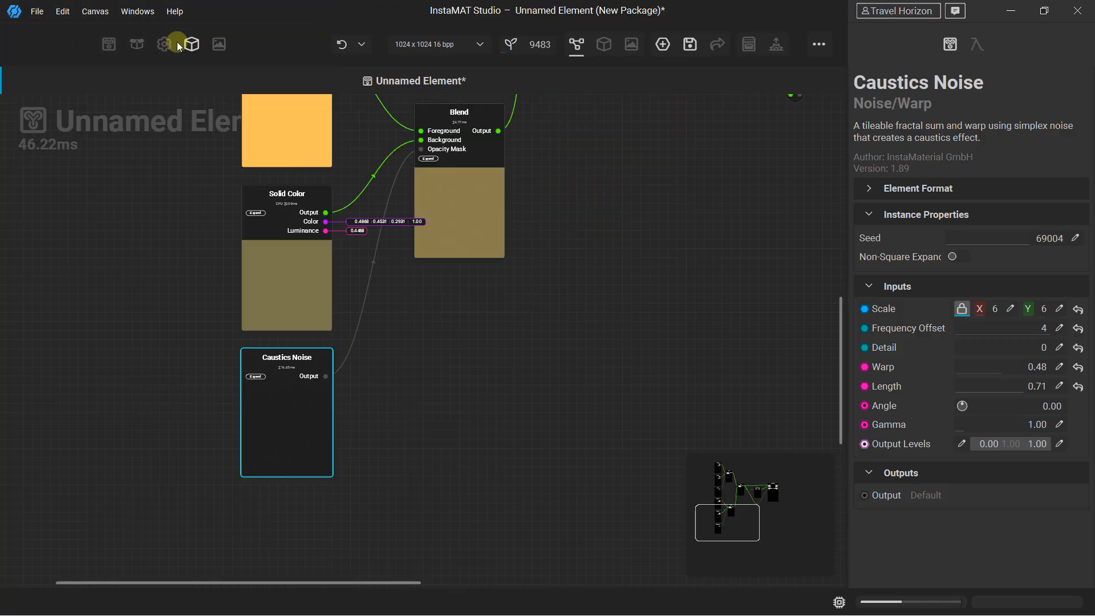
pyautogui.click(190, 46)
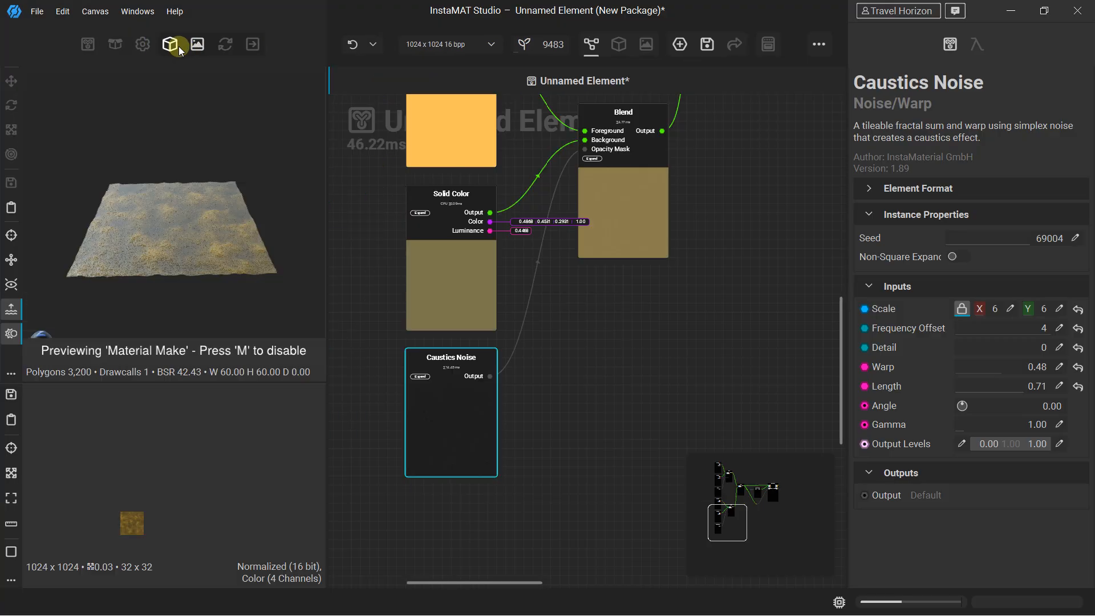
pyautogui.click(168, 45)
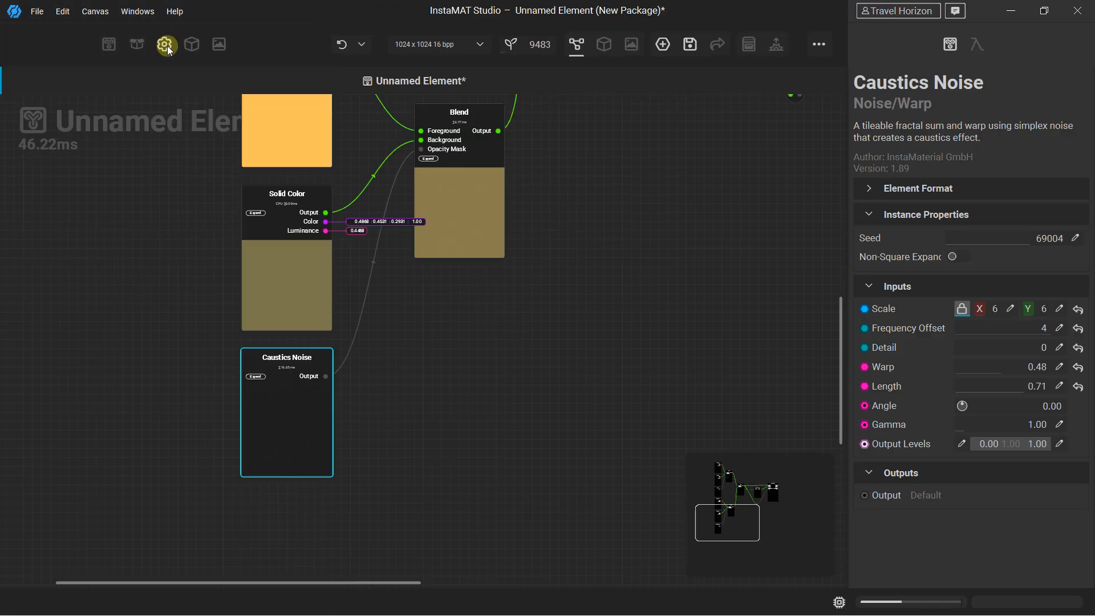
pyautogui.click(190, 46)
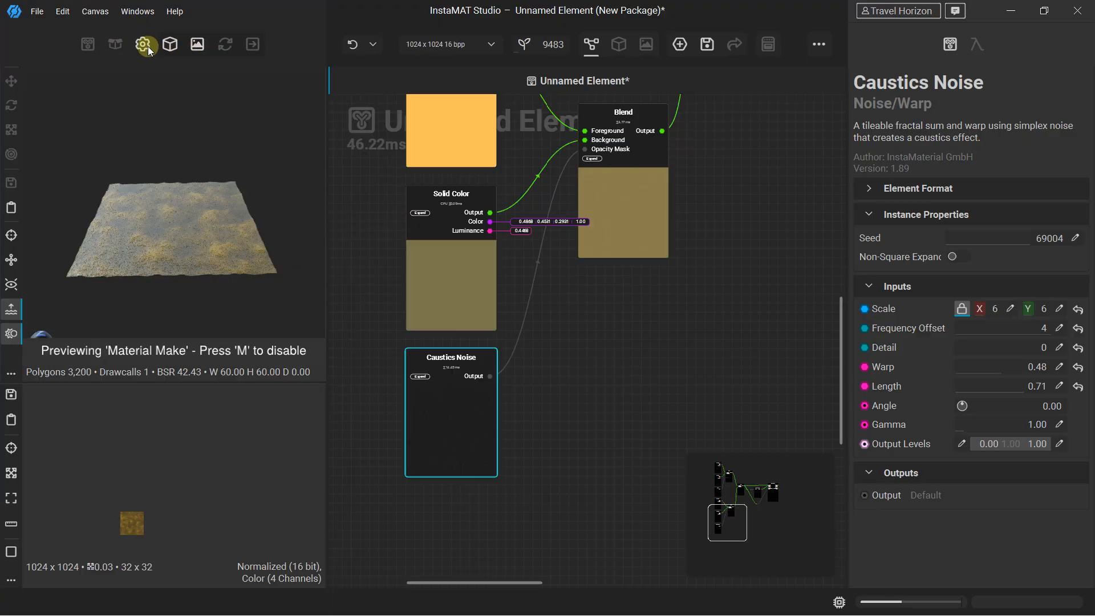
# Step: Set the Displacement Factor to 10 and the Tessellation Level to 8.3 in the render settings
pyautogui.click(148, 47)
pyautogui.scroll(-5, 137, 285)
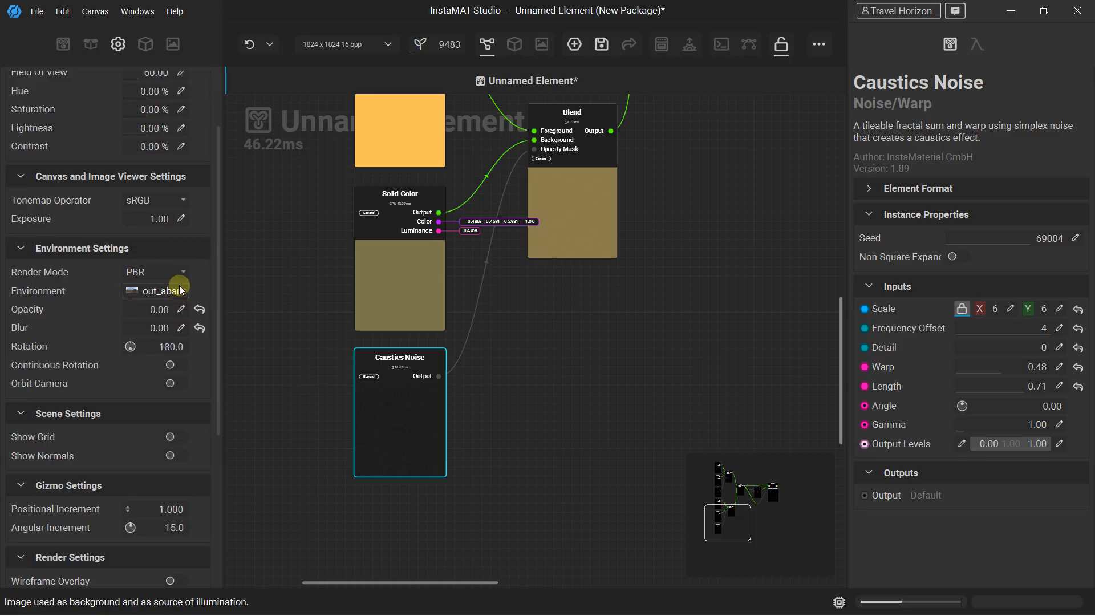
pyautogui.scroll(-3, 137, 327)
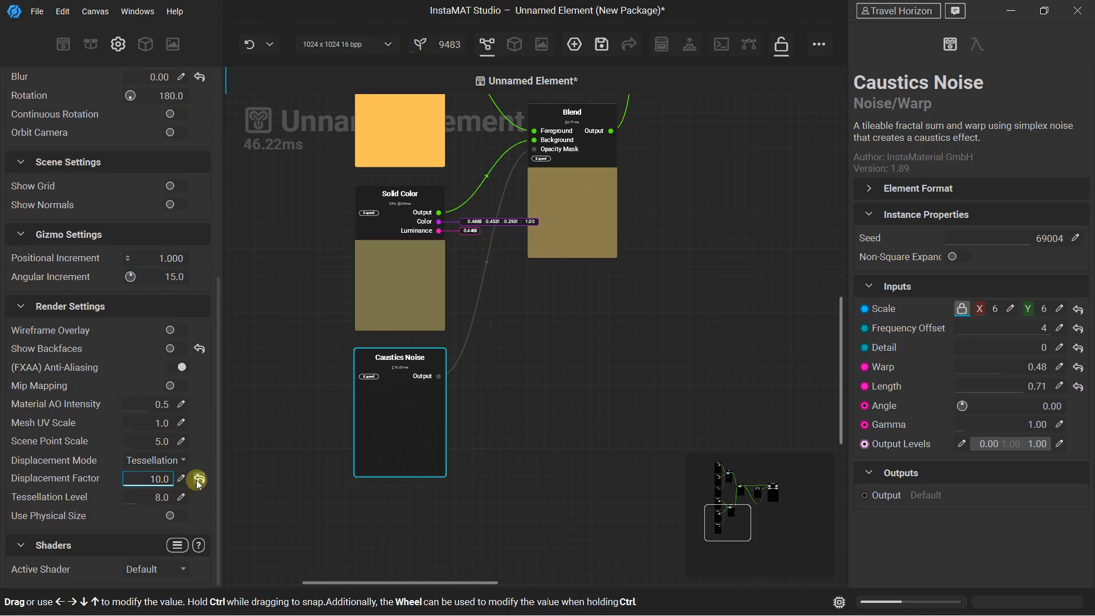
pyautogui.moveTo(200, 480); pyautogui.dragTo(198, 480)
pyautogui.click(163, 479)
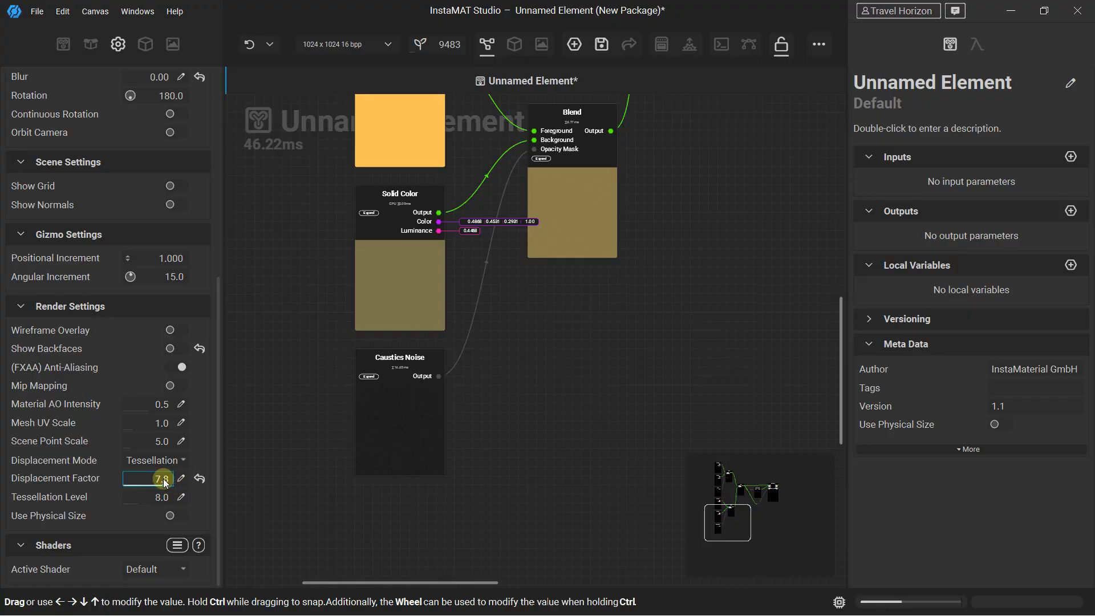
pyautogui.click(182, 481)
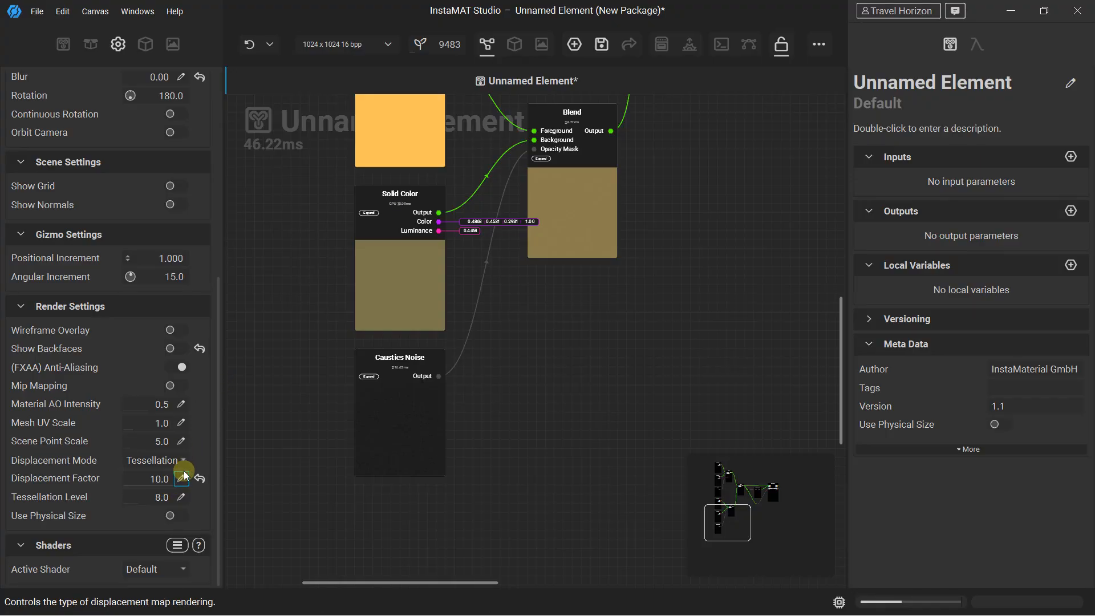
pyautogui.moveTo(159, 482)
pyautogui.mouseDown()
pyautogui.moveTo(178, 498)
pyautogui.moveTo(154, 498)
pyautogui.mouseUp()
pyautogui.click(199, 478)
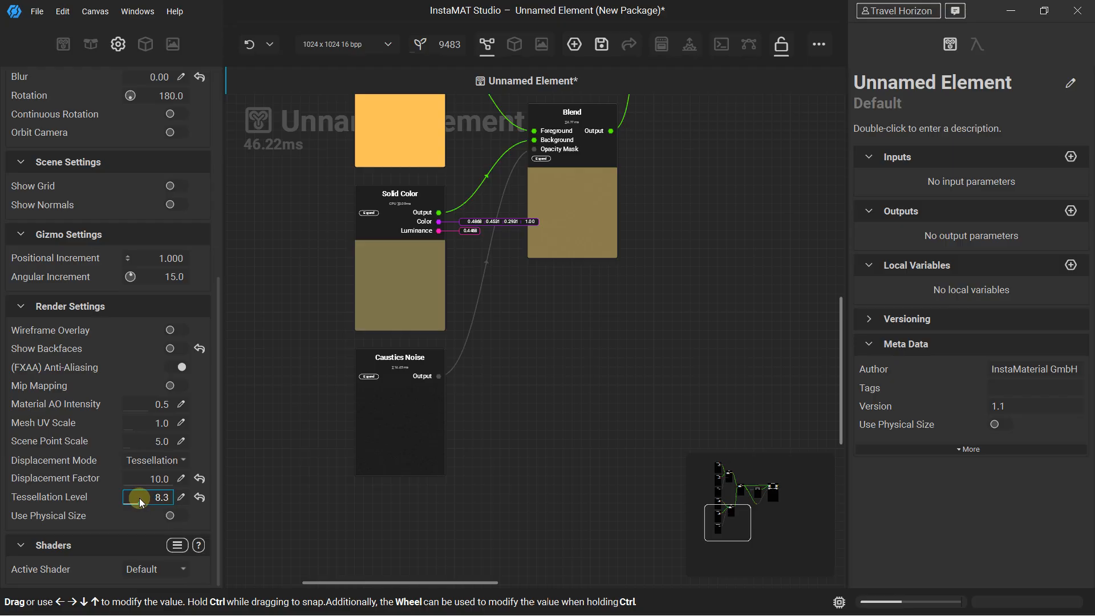
pyautogui.scroll(6, 186, 323)
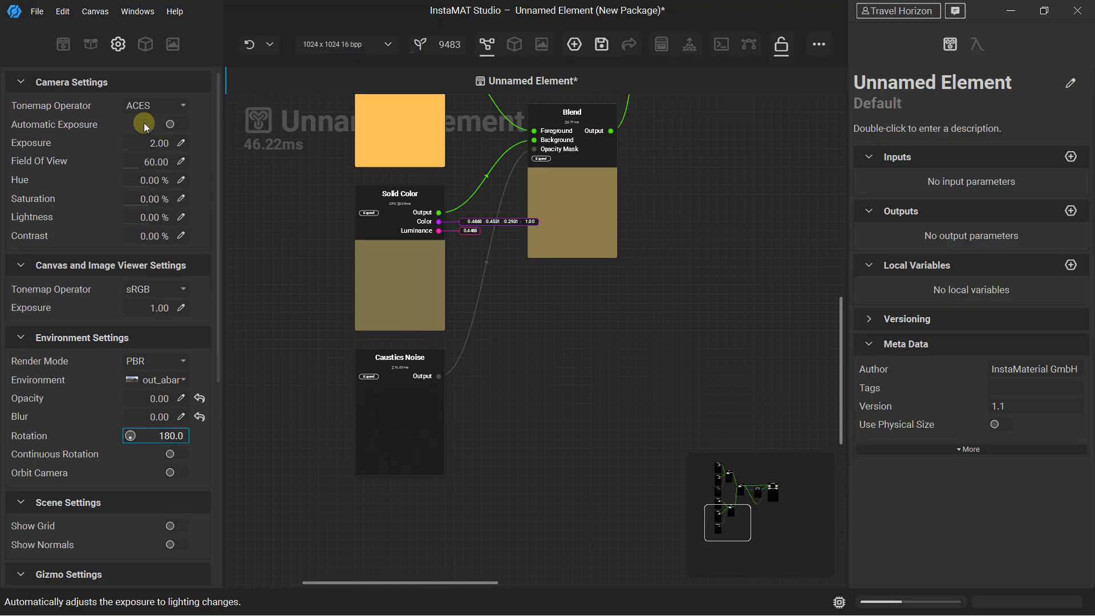
# Step: Examine the displaced terrain in the 3D viewport and its texture in the image viewer
pyautogui.click(146, 44)
pyautogui.scroll(-4, 187, 212)
pyautogui.moveTo(192, 212); pyautogui.dragTo(136, 261, button='middle')
pyautogui.scroll(-1, 130, 258)
pyautogui.scroll(1, 146, 473)
pyautogui.scroll(-1, 146, 476)
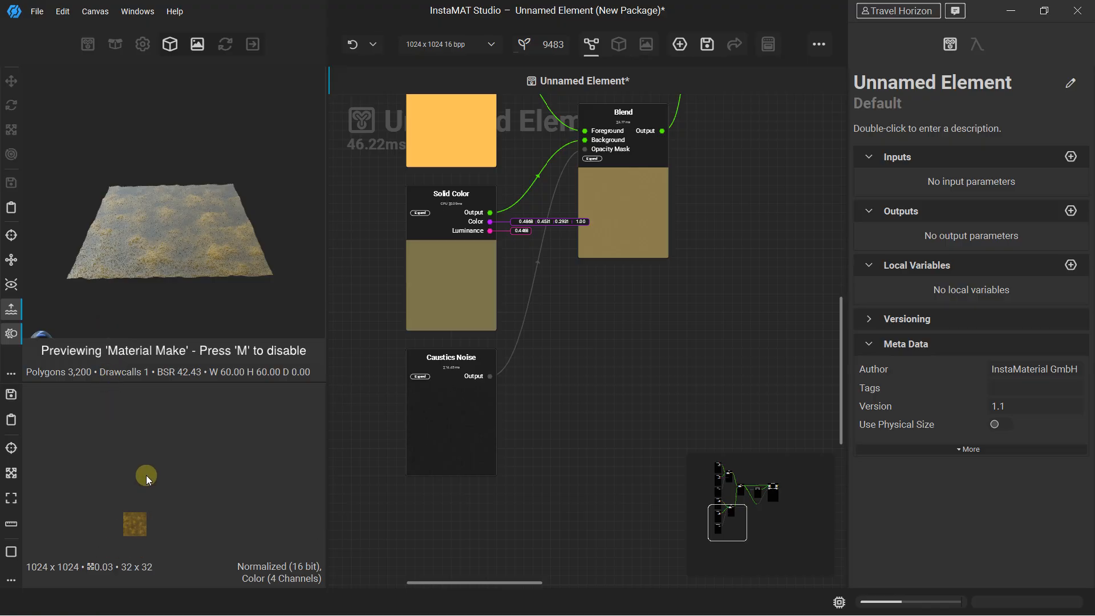
pyautogui.scroll(6, 140, 494)
pyautogui.moveTo(315, 426); pyautogui.dragTo(315, 488)
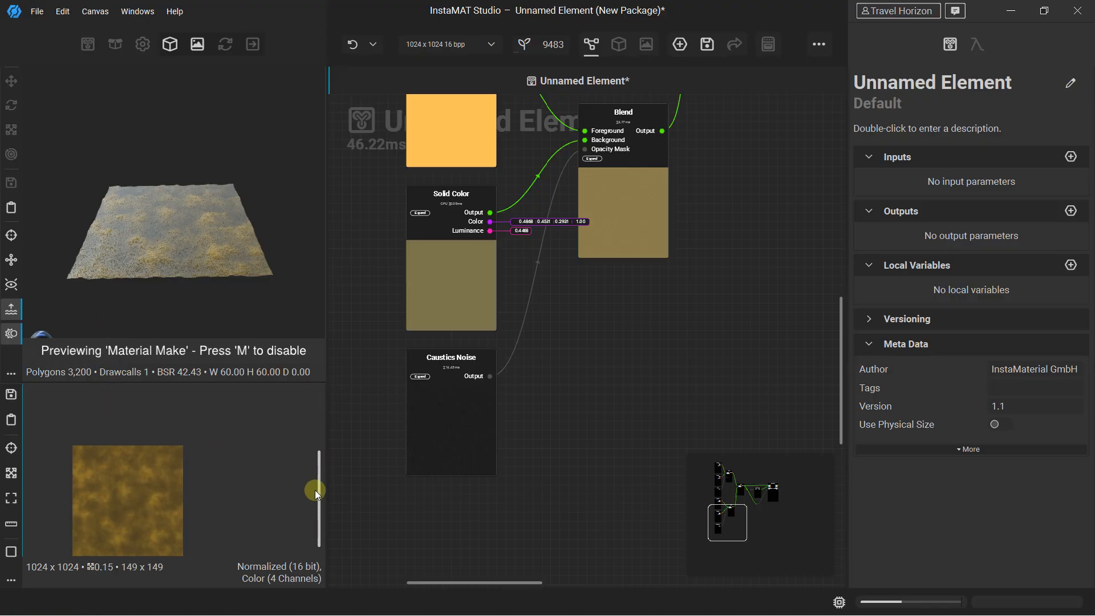
# Step: Load the high-resolution UnitSphere mesh as the preview mesh in the 3D viewport
pyautogui.click(11, 373)
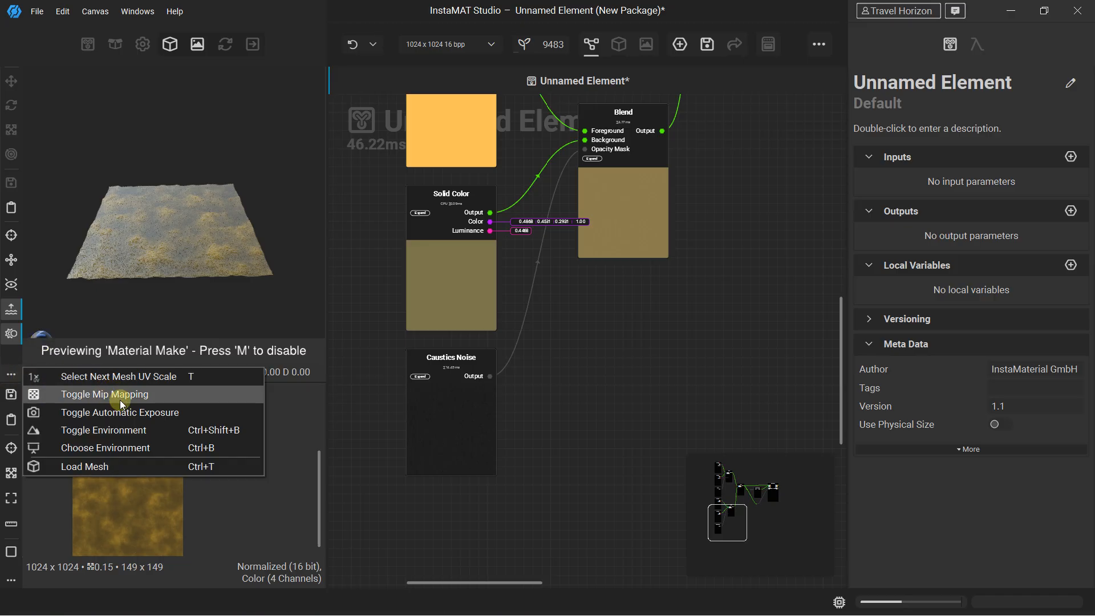
pyautogui.click(131, 466)
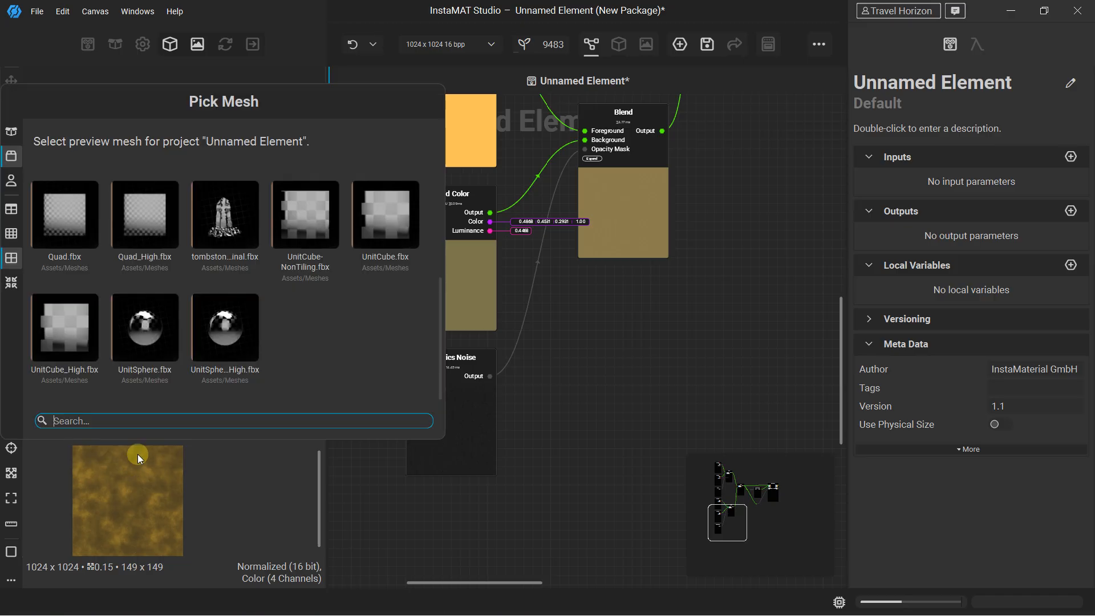
pyautogui.click(214, 336)
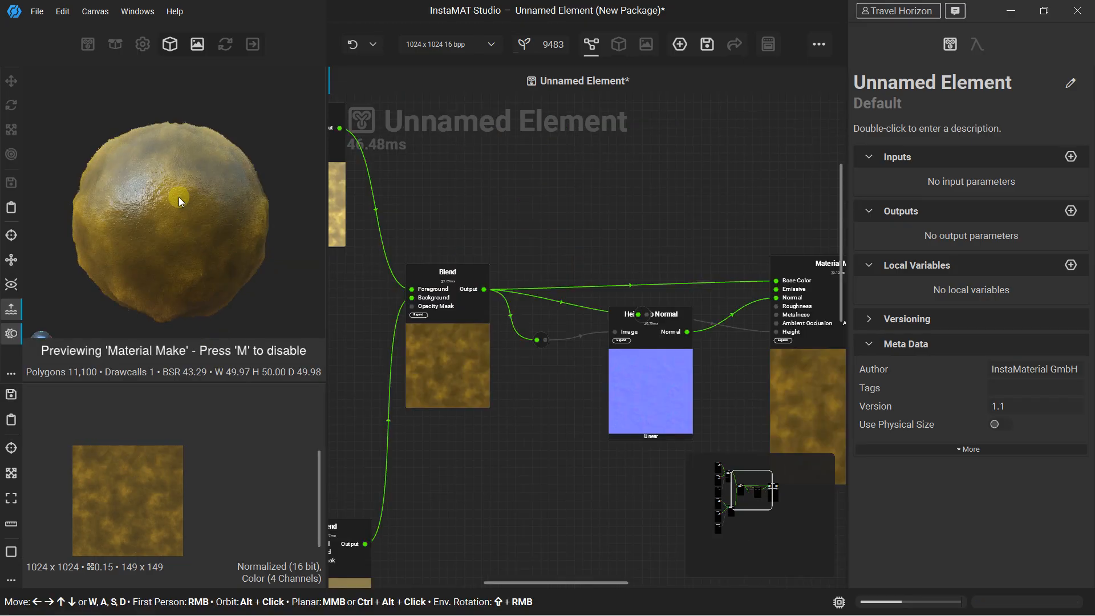
# Step: Move the Height To Normal node lower and the Material Make node farther right to make room in the graph
pyautogui.moveTo(585, 250); pyautogui.dragTo(343, 239, button='middle')
pyautogui.moveTo(423, 302); pyautogui.dragTo(414, 396)
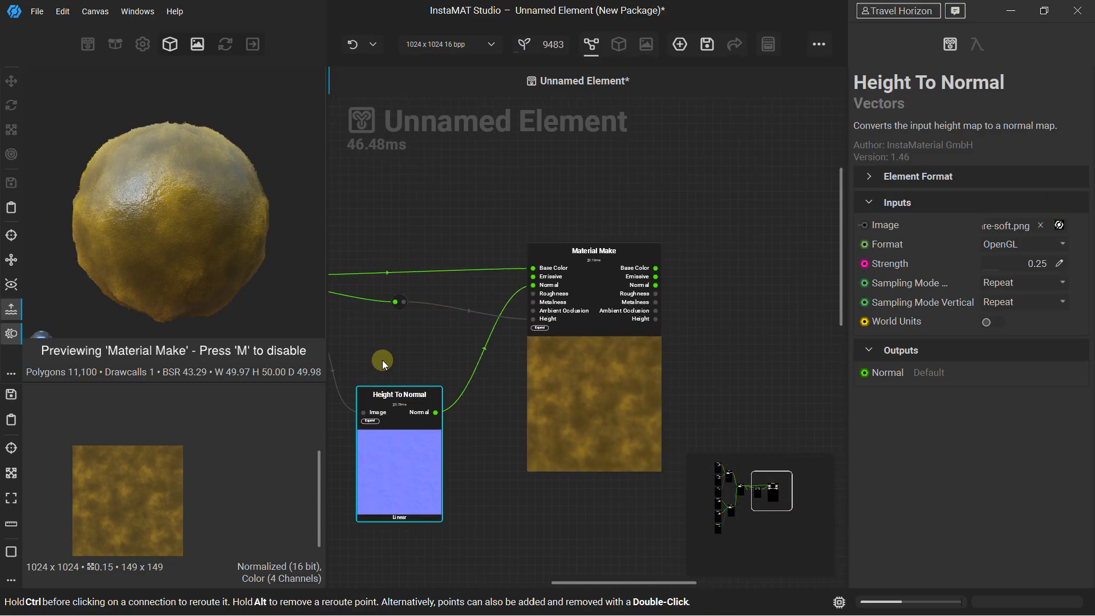
pyautogui.moveTo(599, 263); pyautogui.dragTo(657, 255)
pyautogui.moveTo(629, 277); pyautogui.dragTo(586, 362, button='middle')
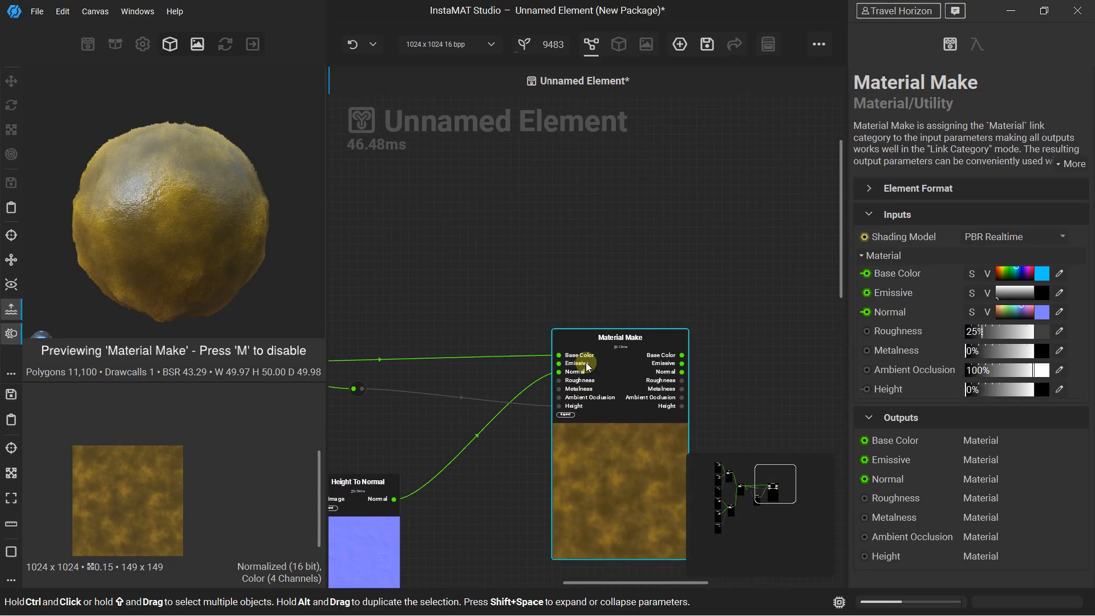
# Step: Add two Solid Color nodes to the empty graph area above Material Make
pyautogui.click(457, 184)
pyautogui.press('space')
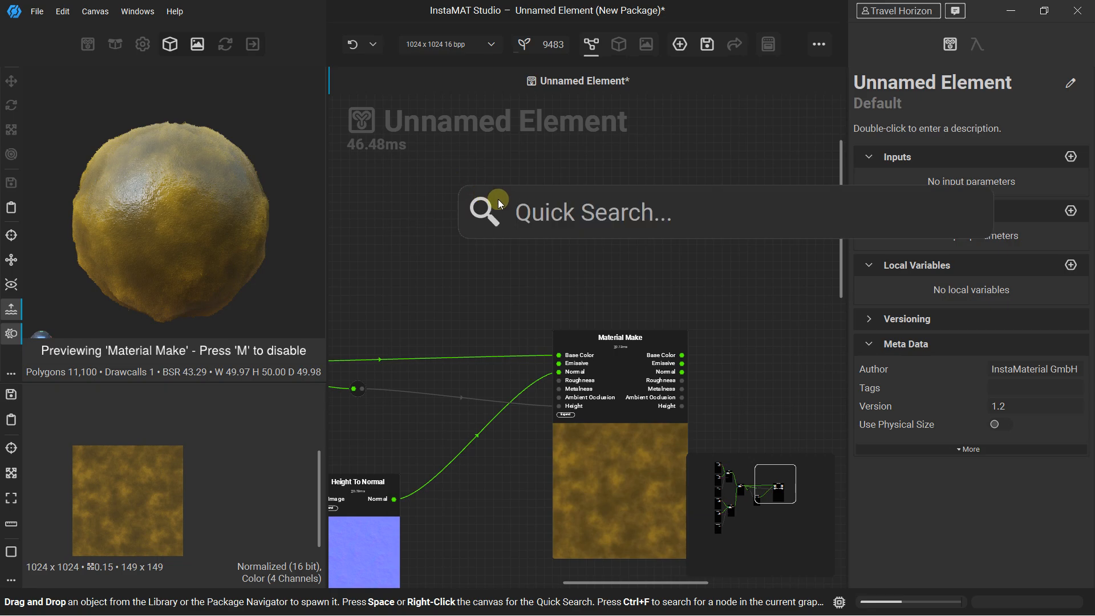
pyautogui.write('SOLID')
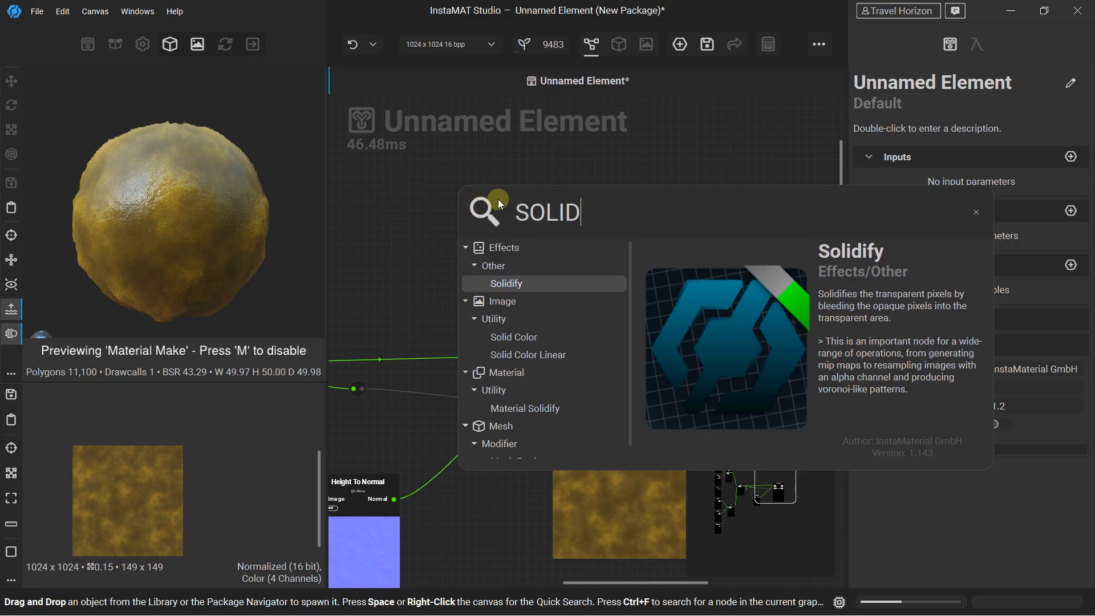
pyautogui.click(516, 337)
pyautogui.click(592, 238)
pyautogui.rightClick(656, 256)
pyautogui.write('SOLID')
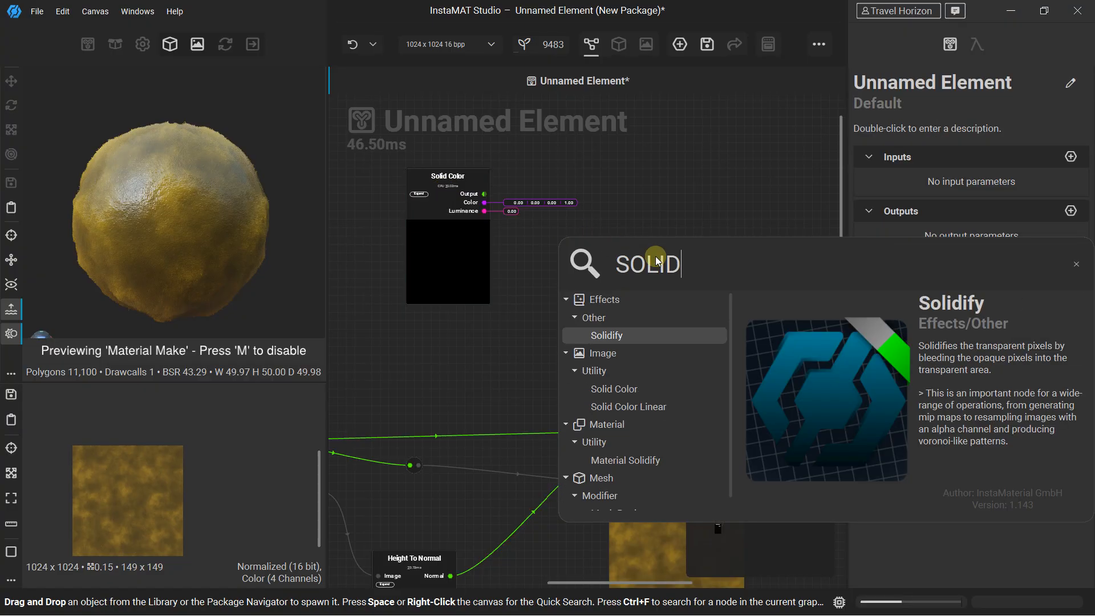
pyautogui.click(625, 386)
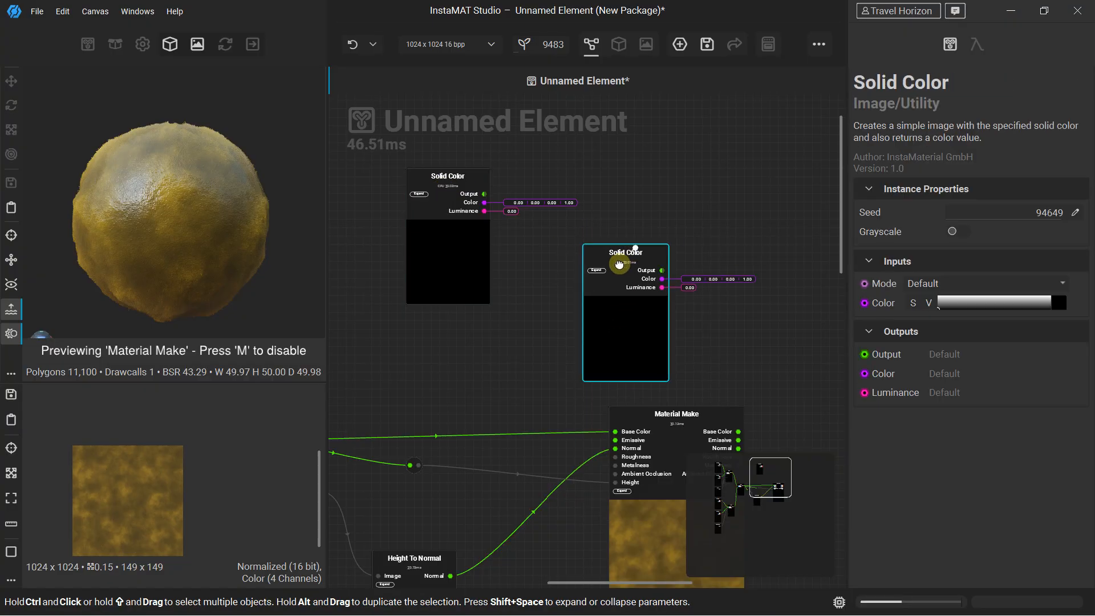
# Step: Arrange the two new Solid Color nodes beside Material Make, connecting the upper one to Roughness and the lower one to Metalness
pyautogui.moveTo(631, 244); pyautogui.dragTo(441, 303)
pyautogui.click(444, 177)
pyautogui.moveTo(444, 177); pyautogui.dragTo(512, 135)
pyautogui.moveTo(422, 326); pyautogui.dragTo(399, 289)
pyautogui.moveTo(622, 354); pyautogui.dragTo(545, 230, button='middle')
pyautogui.click(594, 289)
pyautogui.moveTo(595, 273); pyautogui.dragTo(611, 205)
pyautogui.moveTo(501, 196); pyautogui.dragTo(594, 342, button='middle')
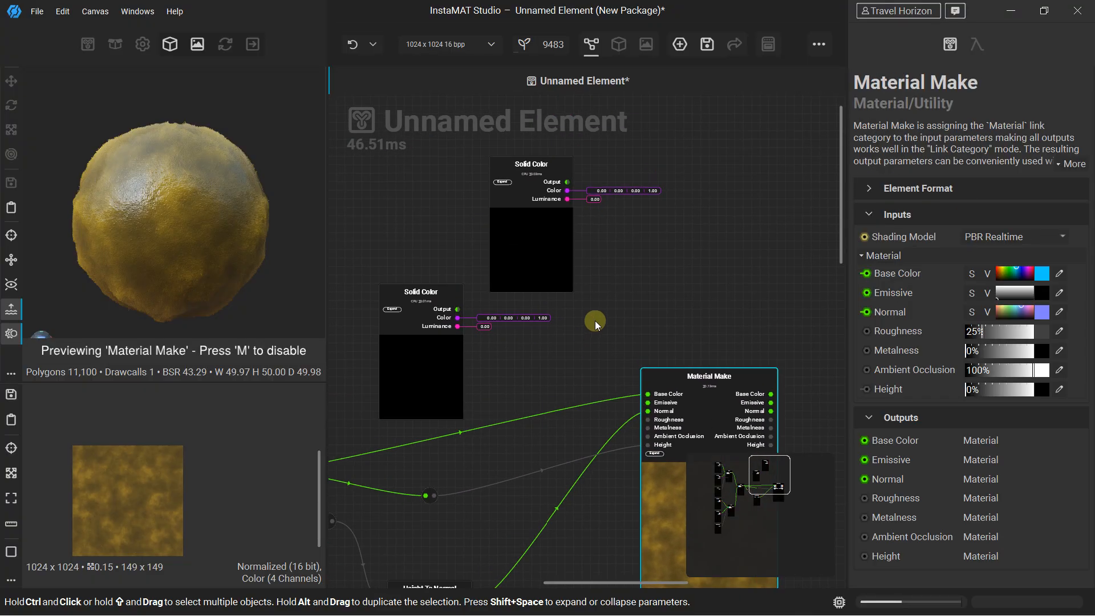
pyautogui.moveTo(568, 181); pyautogui.dragTo(648, 421)
pyautogui.moveTo(458, 310); pyautogui.dragTo(649, 427)
# Step: Nudge the Solid Color node feeding Roughness upward and set its Luminance to 0.60
pyautogui.click(542, 169)
pyautogui.moveTo(542, 169); pyautogui.dragTo(543, 153)
pyautogui.moveTo(976, 303); pyautogui.dragTo(912, 304)
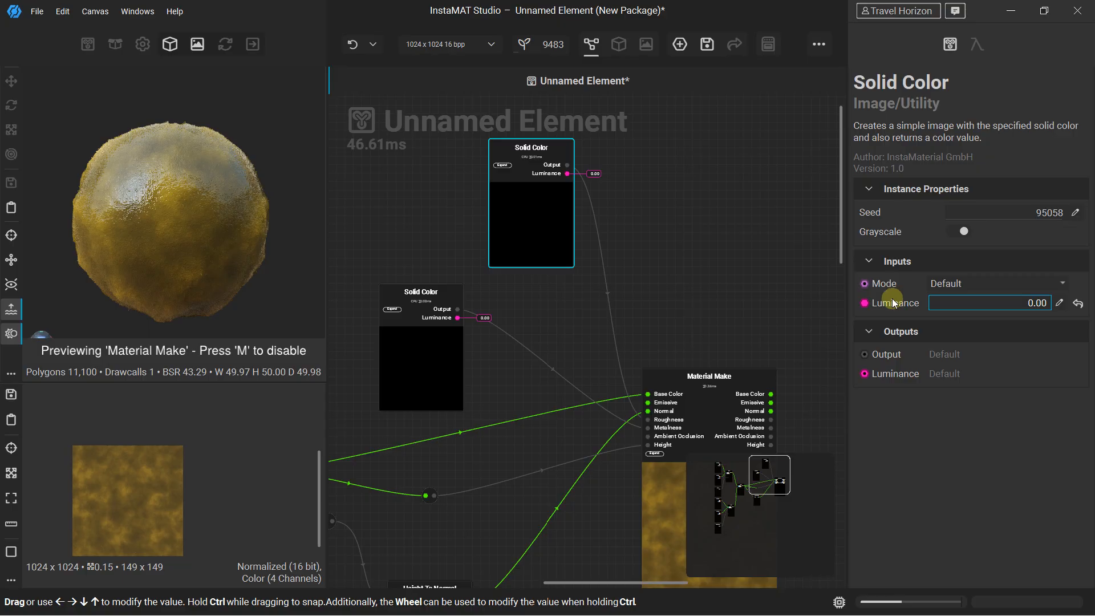
pyautogui.moveTo(892, 303); pyautogui.dragTo(1007, 300)
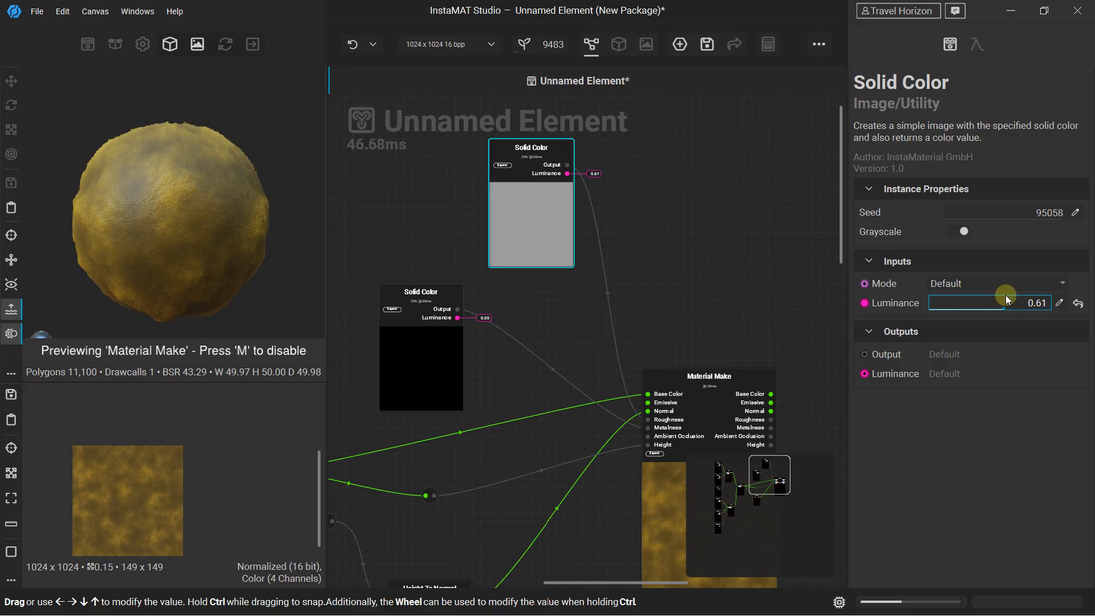
# Step: Try a Luminance of 1.00 on the Solid Color node feeding Metalness and set it back to 0.00
pyautogui.click(431, 289)
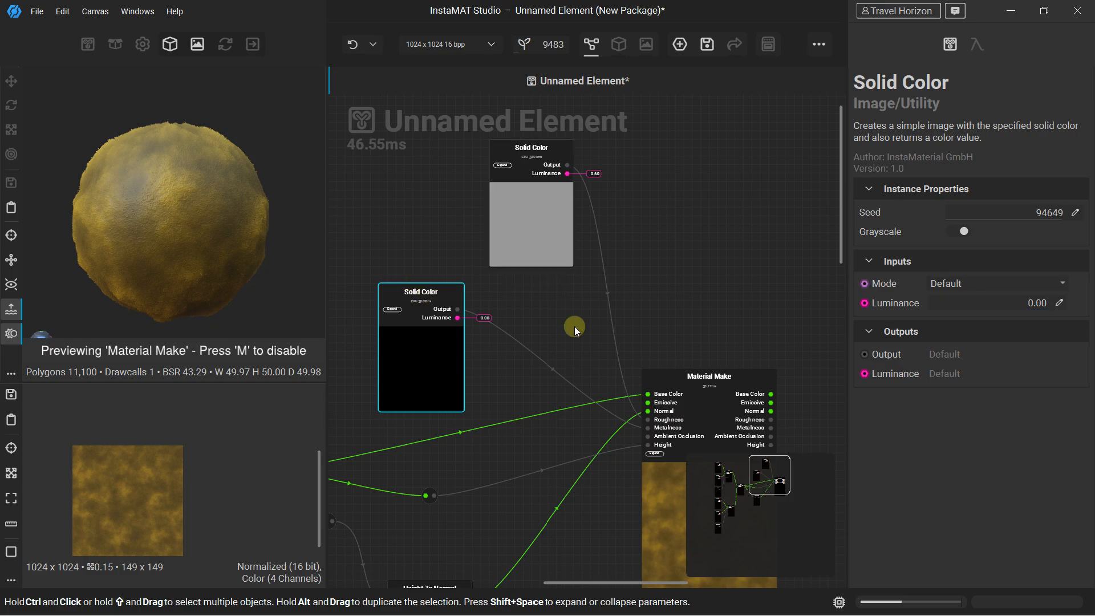
pyautogui.moveTo(947, 306); pyautogui.dragTo(1091, 288)
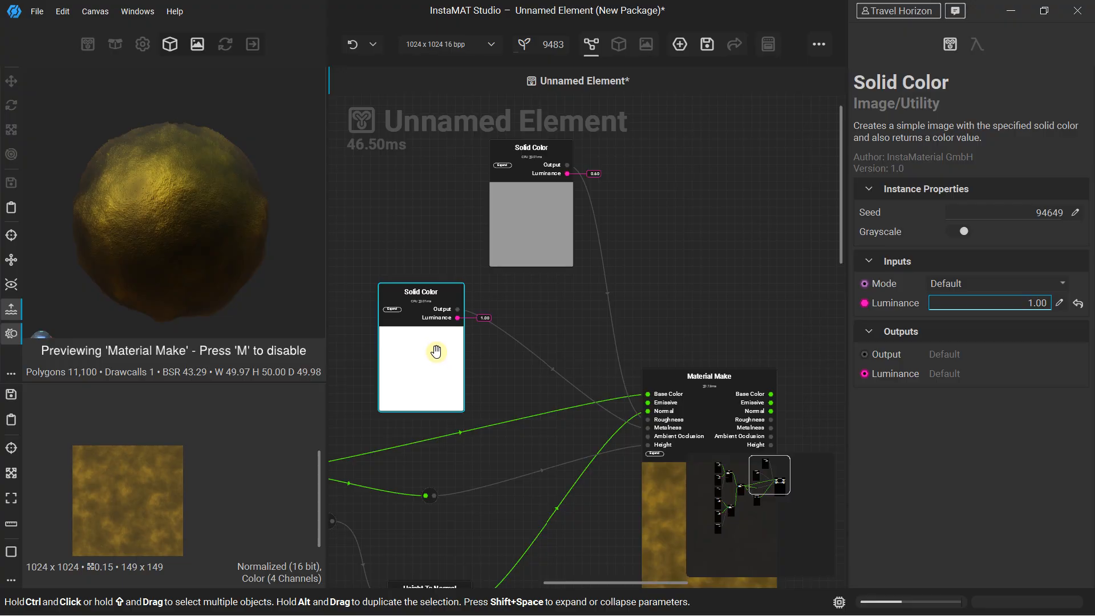
pyautogui.moveTo(1022, 309); pyautogui.dragTo(881, 308)
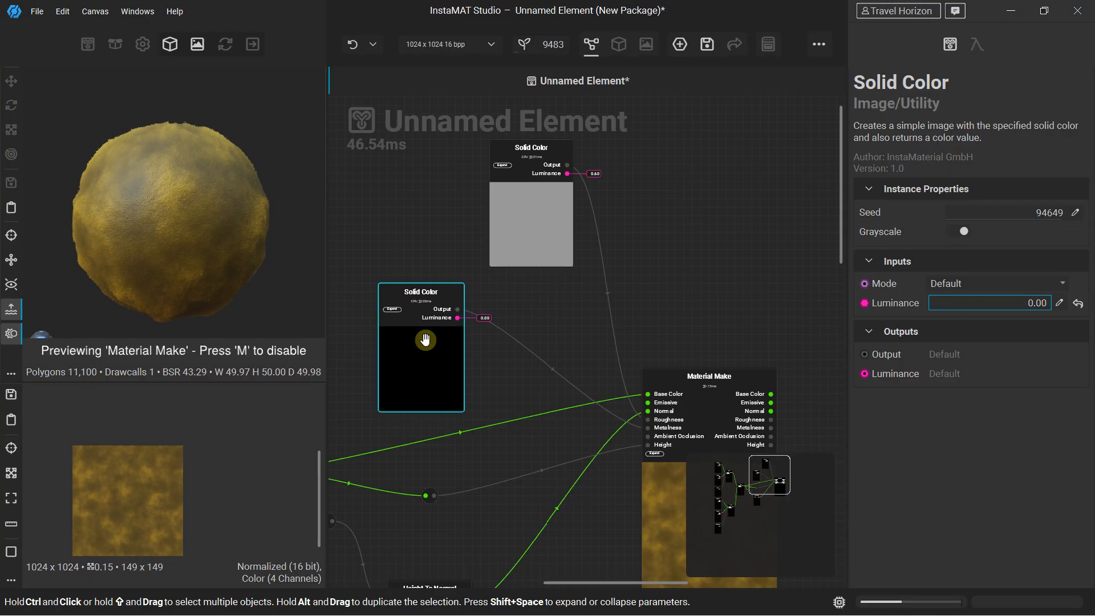
pyautogui.scroll(2, 175, 220)
pyautogui.scroll(-2, 174, 218)
pyautogui.moveTo(172, 213); pyautogui.dragTo(162, 193, button='middle')
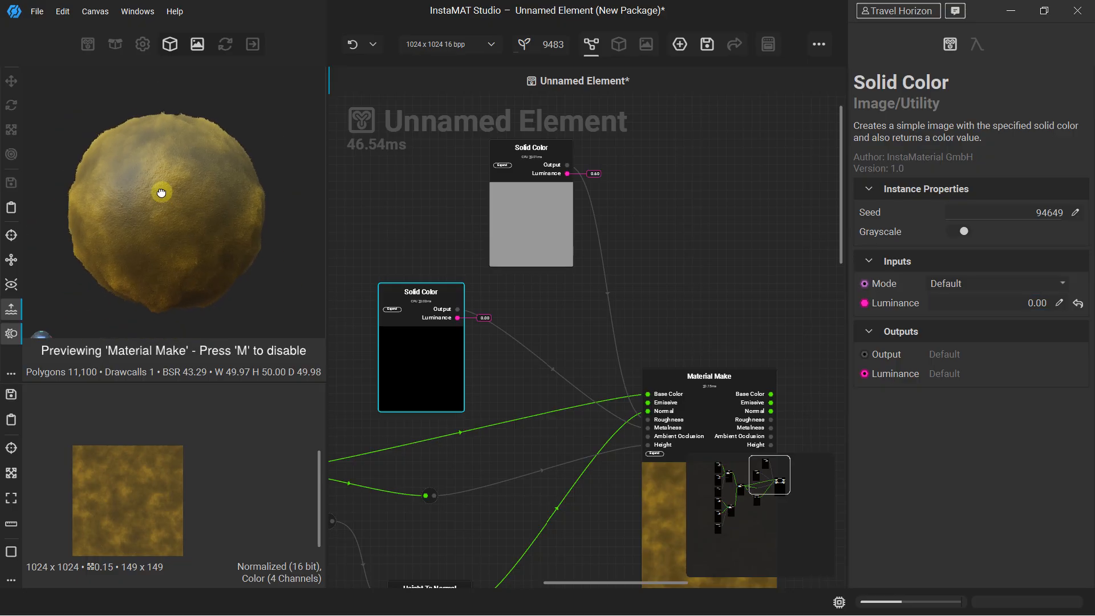
# Step: Open the Image and Data Outputs export window to review its output settings, and close it without exporting
pyautogui.scroll(-3, 439, 271)
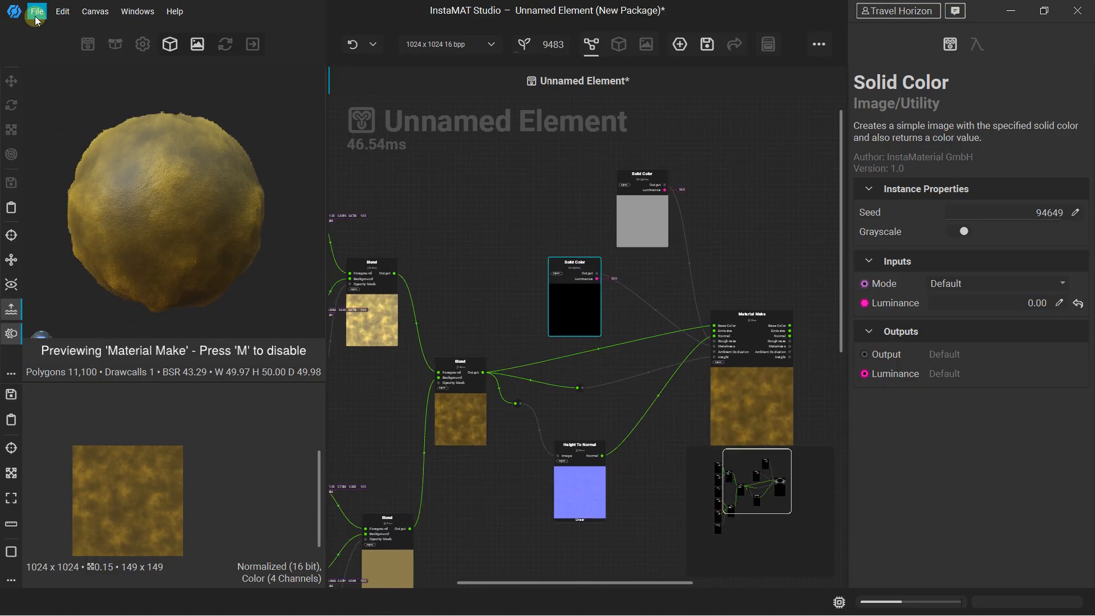
pyautogui.click(36, 19)
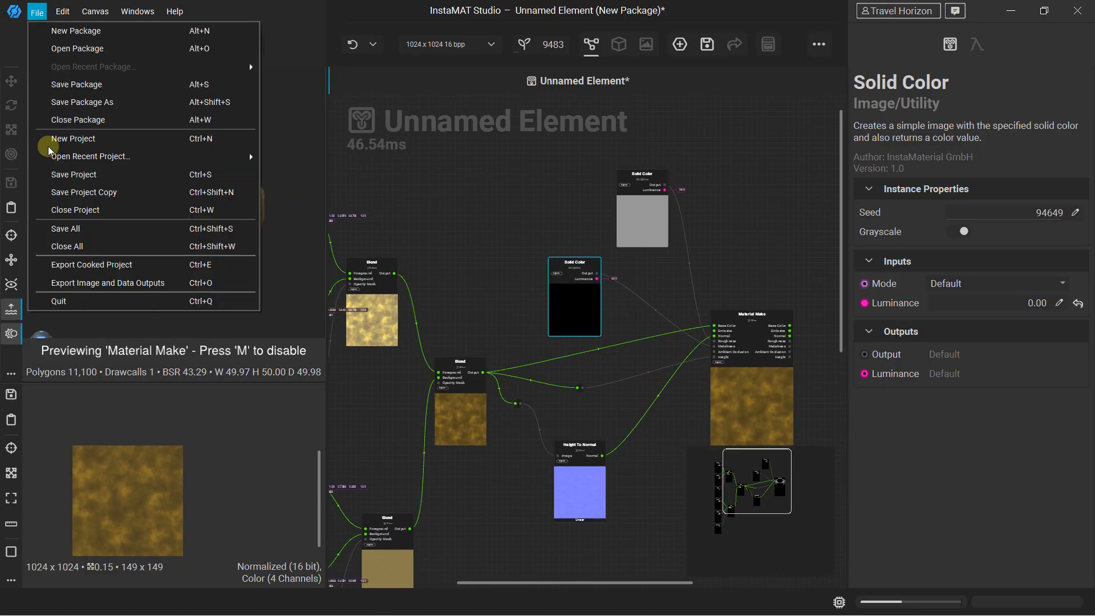
pyautogui.click(90, 283)
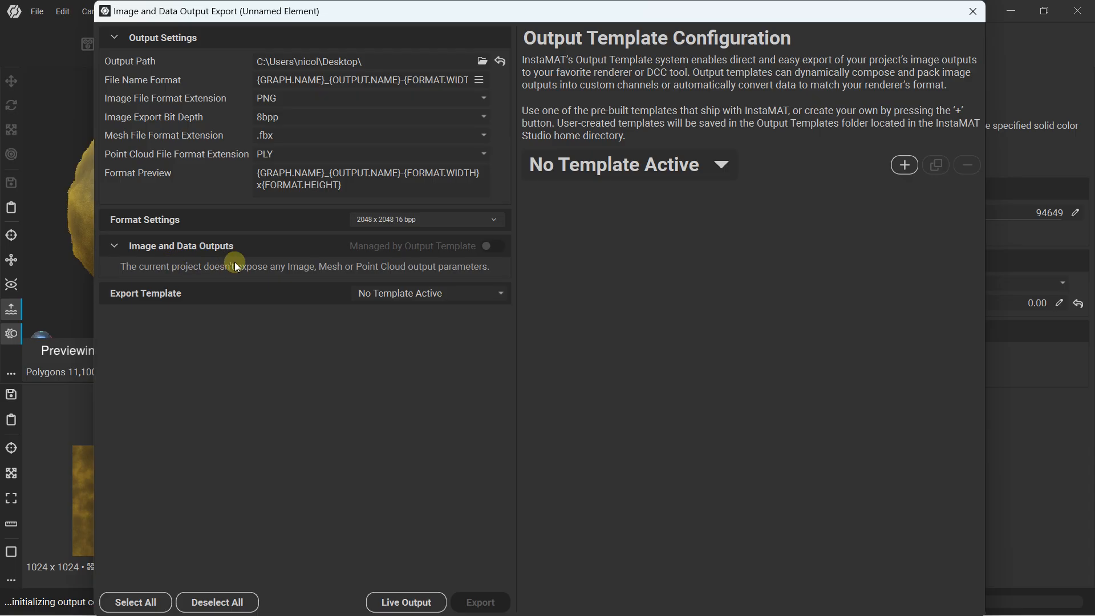
pyautogui.click(974, 11)
pyautogui.scroll(-2, 464, 298)
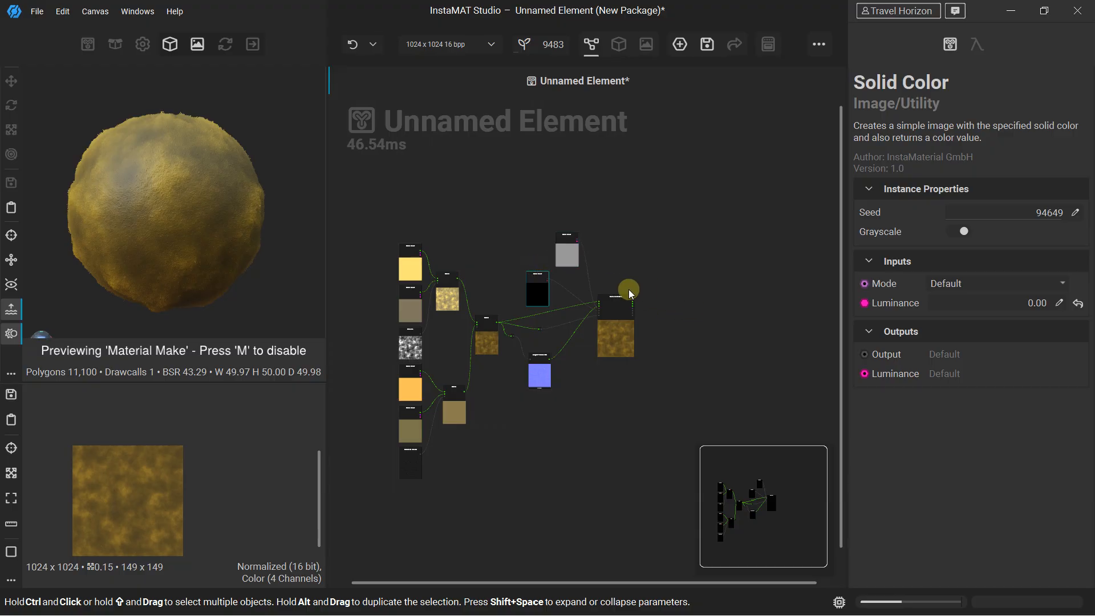
pyautogui.scroll(2, 578, 302)
pyautogui.moveTo(505, 303); pyautogui.dragTo(545, 250, button='middle')
pyautogui.scroll(2, 577, 251)
pyautogui.scroll(-1, 553, 239)
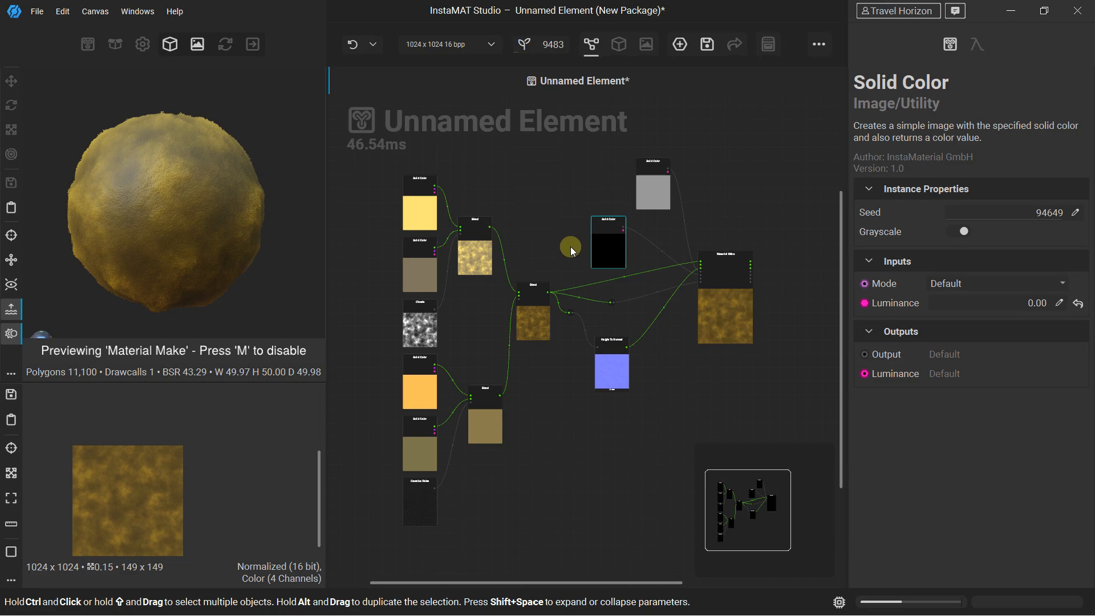
pyautogui.moveTo(186, 208); pyautogui.dragTo(205, 201)
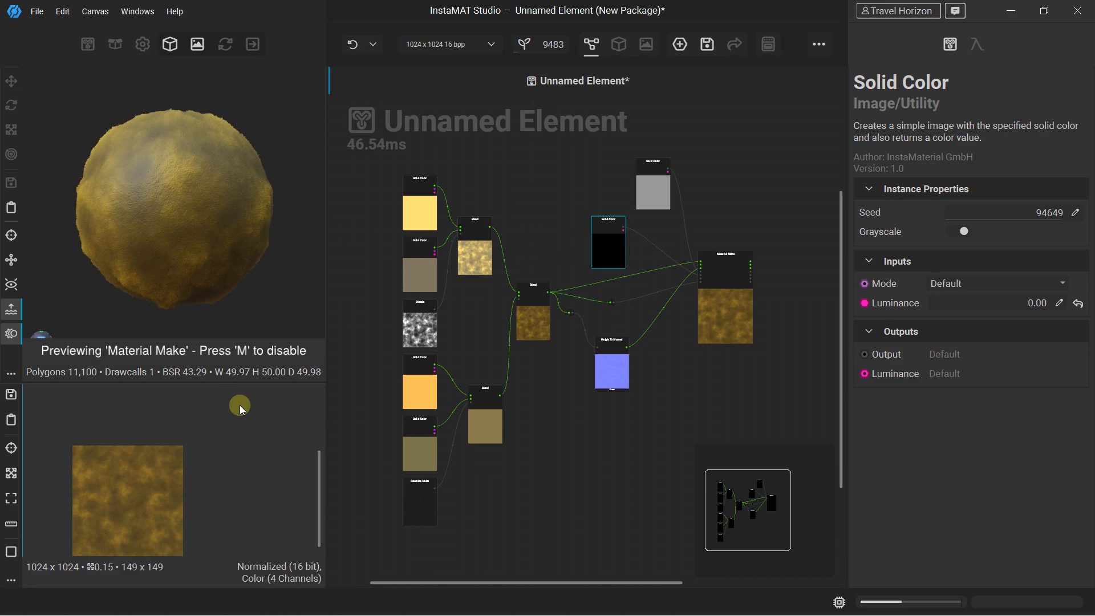
# Step: Expose Material Make's Base Color as a graph output, placing its node above and beside Material Make
pyautogui.scroll(5, 776, 272)
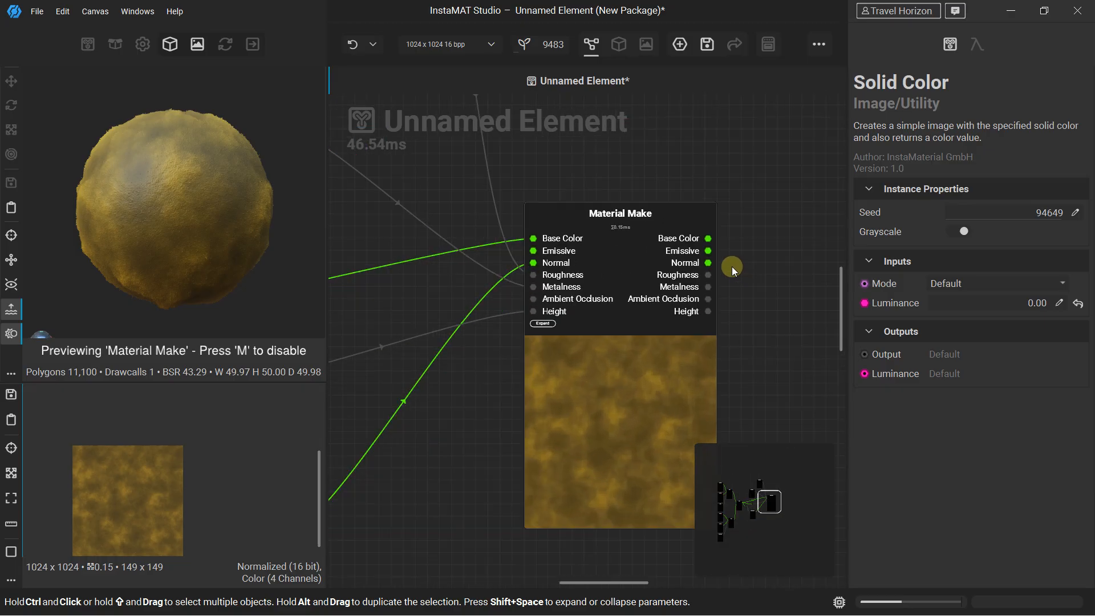
pyautogui.moveTo(734, 268); pyautogui.dragTo(542, 254, button='middle')
pyautogui.scroll(-2, 530, 248)
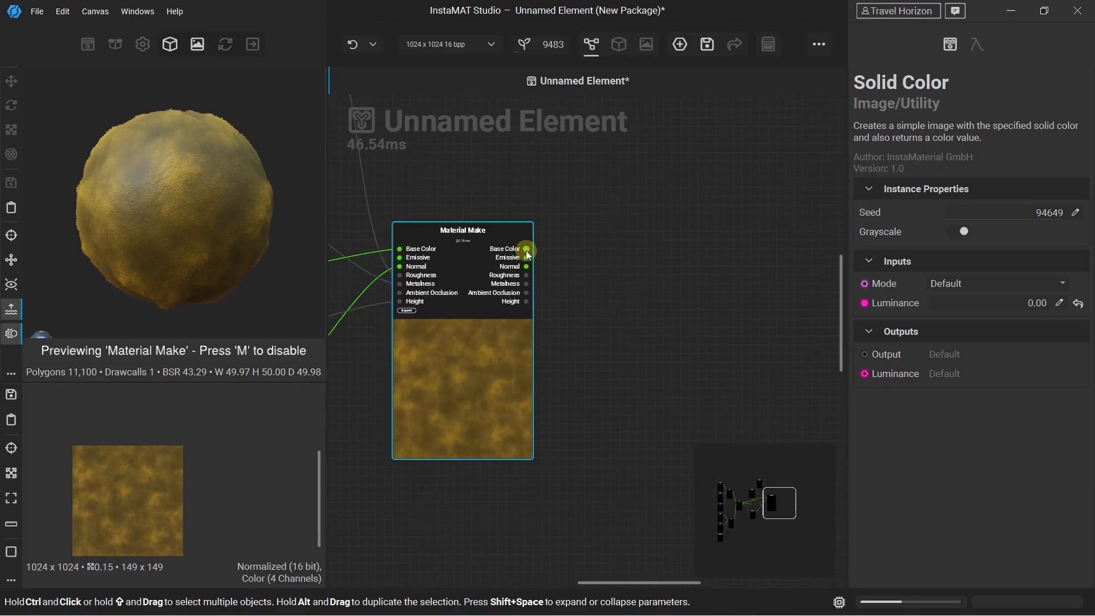
pyautogui.scroll(2, 421, 274)
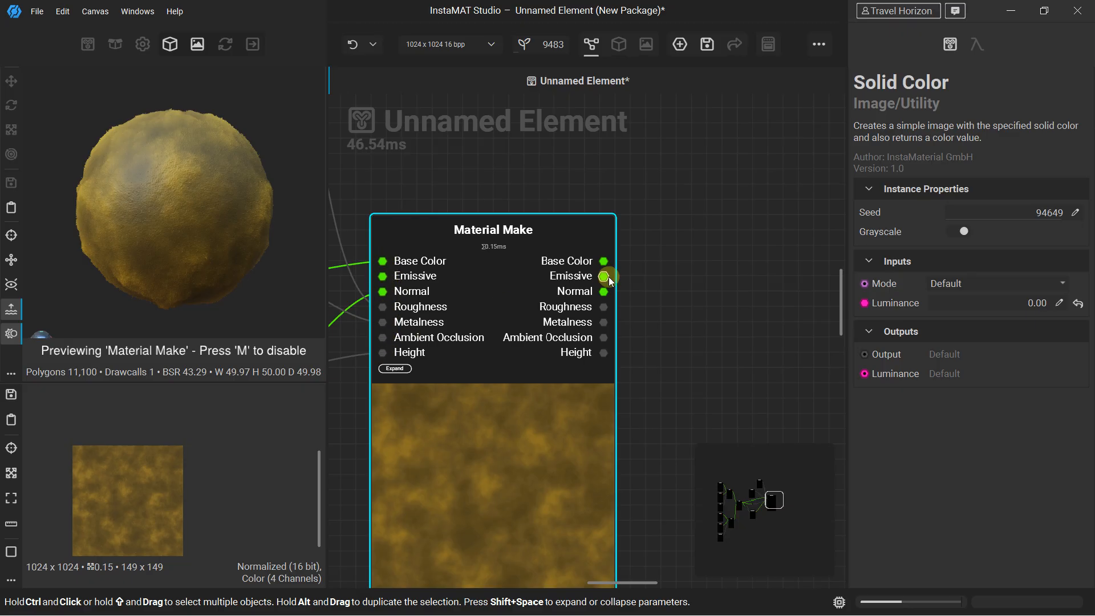
pyautogui.moveTo(678, 163); pyautogui.dragTo(557, 167, button='middle')
pyautogui.scroll(-3, 547, 209)
pyautogui.moveTo(524, 249); pyautogui.dragTo(529, 265, button='middle')
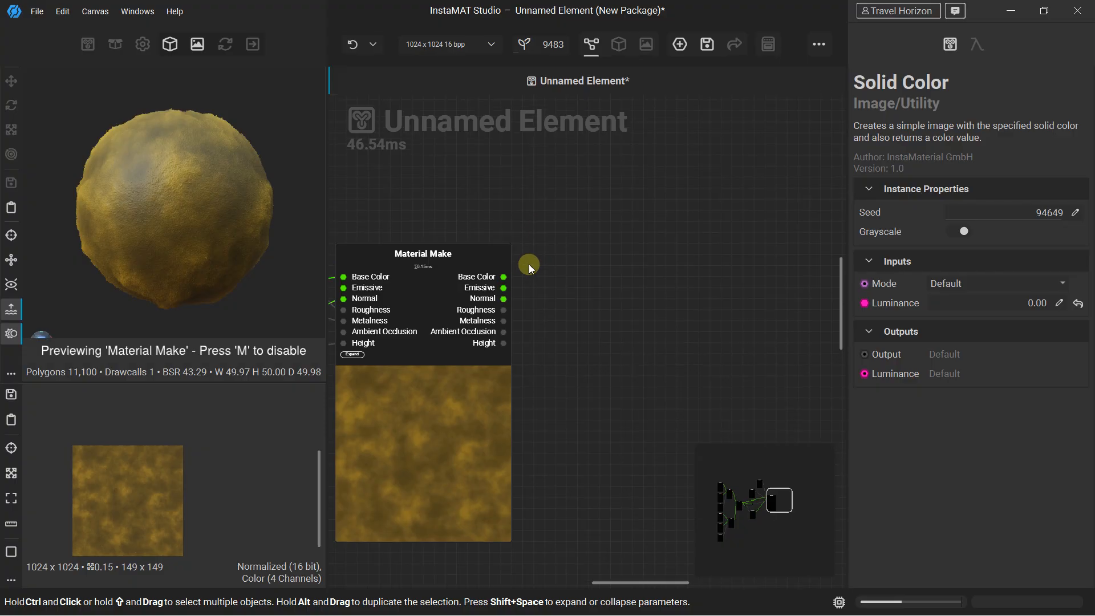
pyautogui.moveTo(503, 281); pyautogui.dragTo(616, 196)
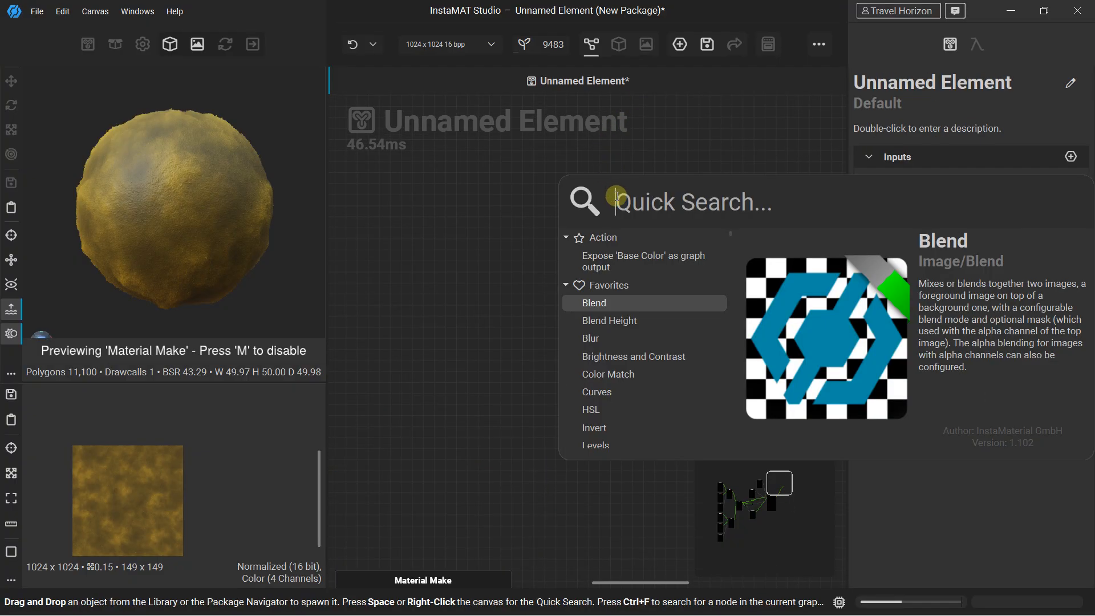
pyautogui.click(630, 260)
# Step: Expose Material Make's Emissive as a graph output below the Set Base Color node
pyautogui.moveTo(585, 464); pyautogui.dragTo(531, 362, button='middle')
pyautogui.scroll(-2, 556, 330)
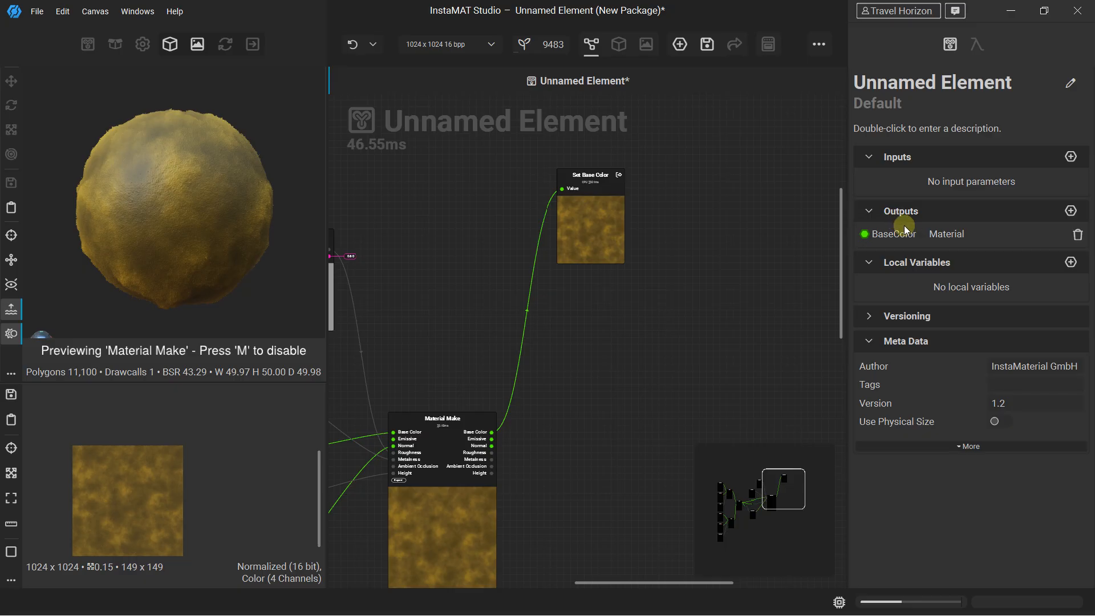
pyautogui.moveTo(494, 444); pyautogui.dragTo(587, 283)
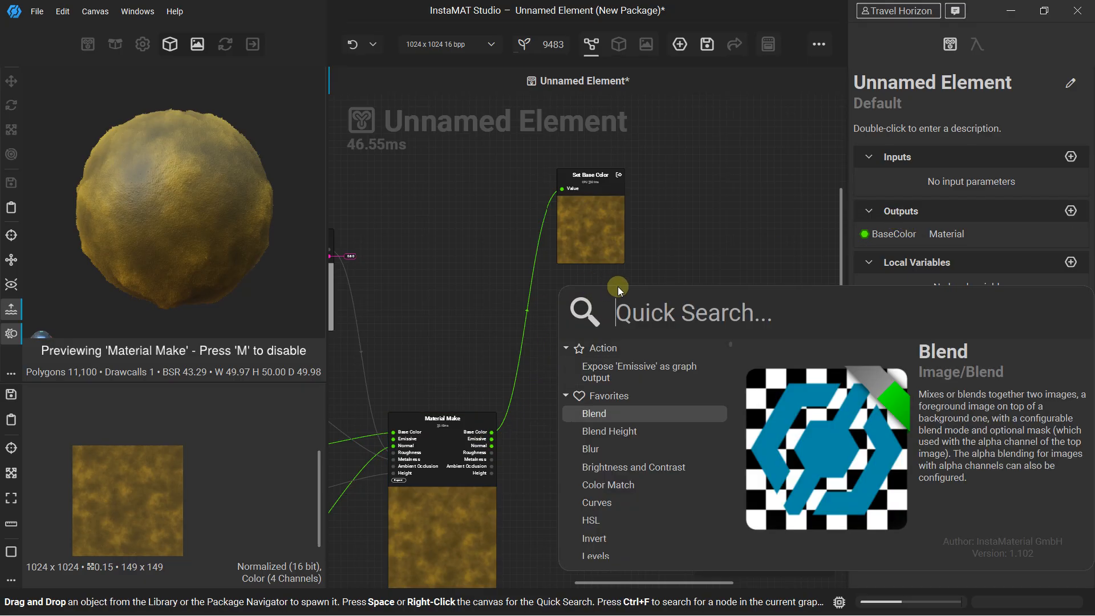
pyautogui.click(614, 374)
# Step: Expose Material Make's Normal and Roughness as graph outputs, stacking their nodes below Set Emissive
pyautogui.moveTo(542, 442); pyautogui.dragTo(506, 320, button='middle')
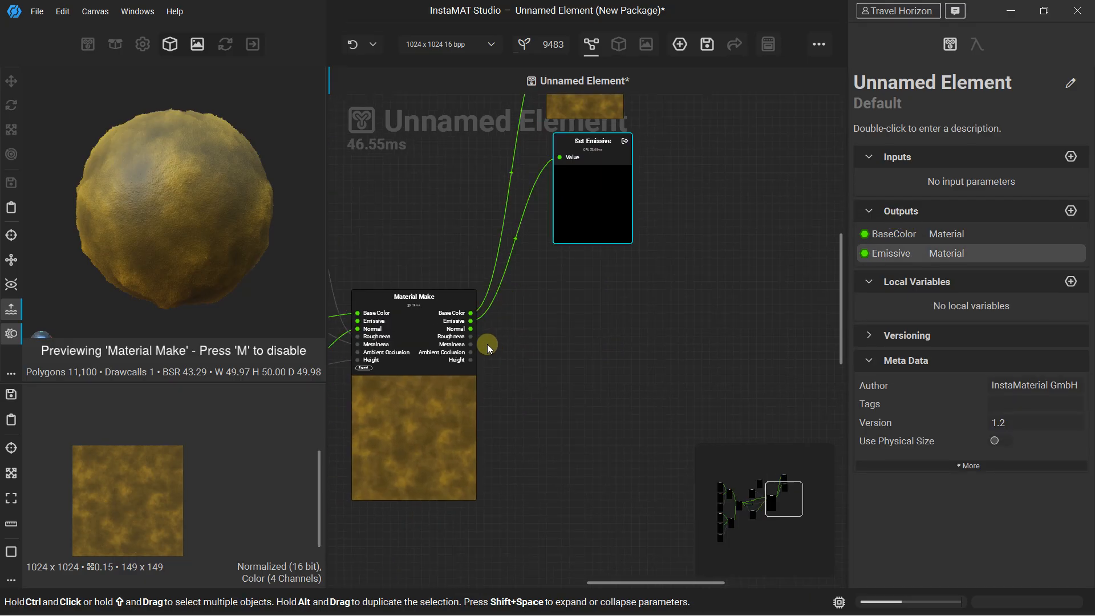
pyautogui.moveTo(471, 328); pyautogui.dragTo(573, 287)
pyautogui.click(628, 375)
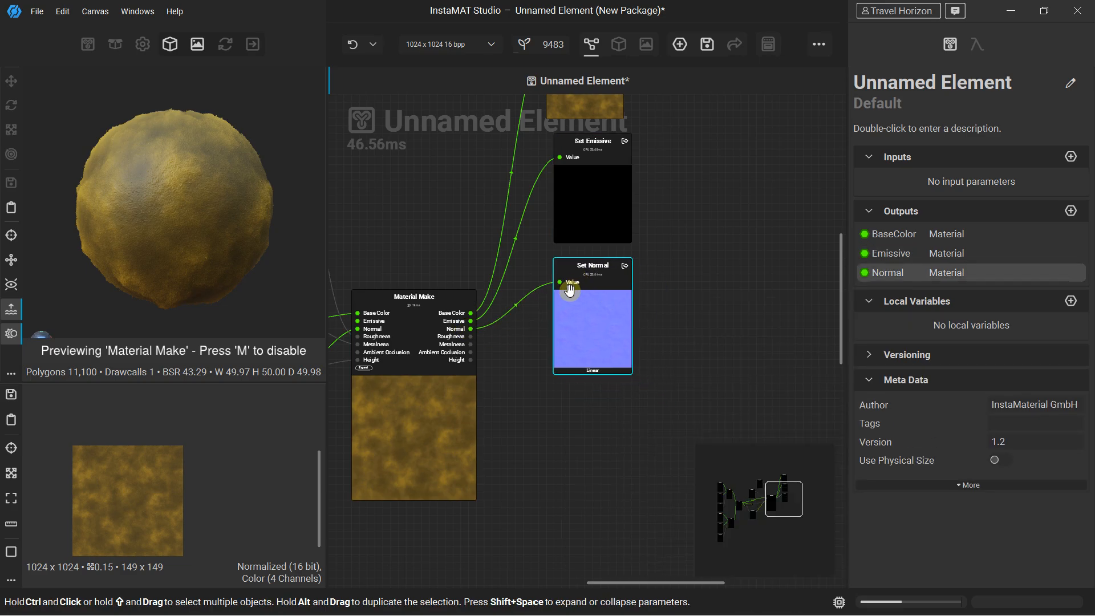
pyautogui.moveTo(471, 337); pyautogui.dragTo(593, 382)
pyautogui.click(606, 425)
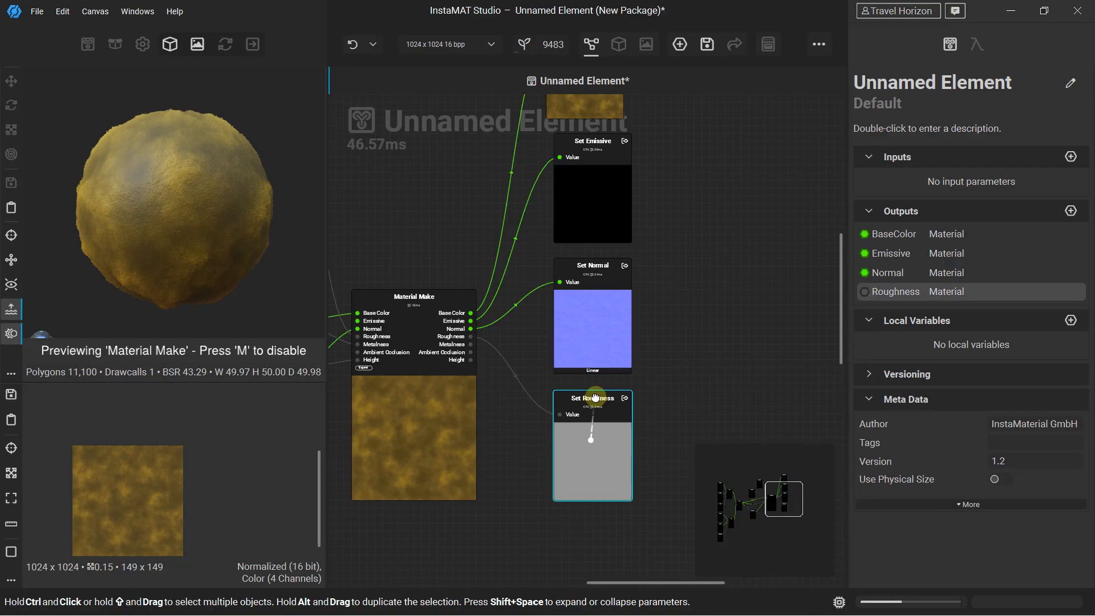
# Step: Expose Material Make's Metalness and Ambient Occlusion as graph outputs, placing them below Set Roughness
pyautogui.moveTo(494, 371); pyautogui.dragTo(476, 238, button='middle')
pyautogui.scroll(1, 474, 237)
pyautogui.moveTo(449, 208); pyautogui.dragTo(581, 391)
pyautogui.click(616, 420)
pyautogui.moveTo(450, 217); pyautogui.dragTo(506, 539)
pyautogui.click(591, 430)
# Step: Expose Material Make's Height as a graph output and move its node below Set Ambient Occlusion
pyautogui.moveTo(573, 398); pyautogui.dragTo(543, 201, button='middle')
pyautogui.moveTo(565, 352); pyautogui.dragTo(486, 545)
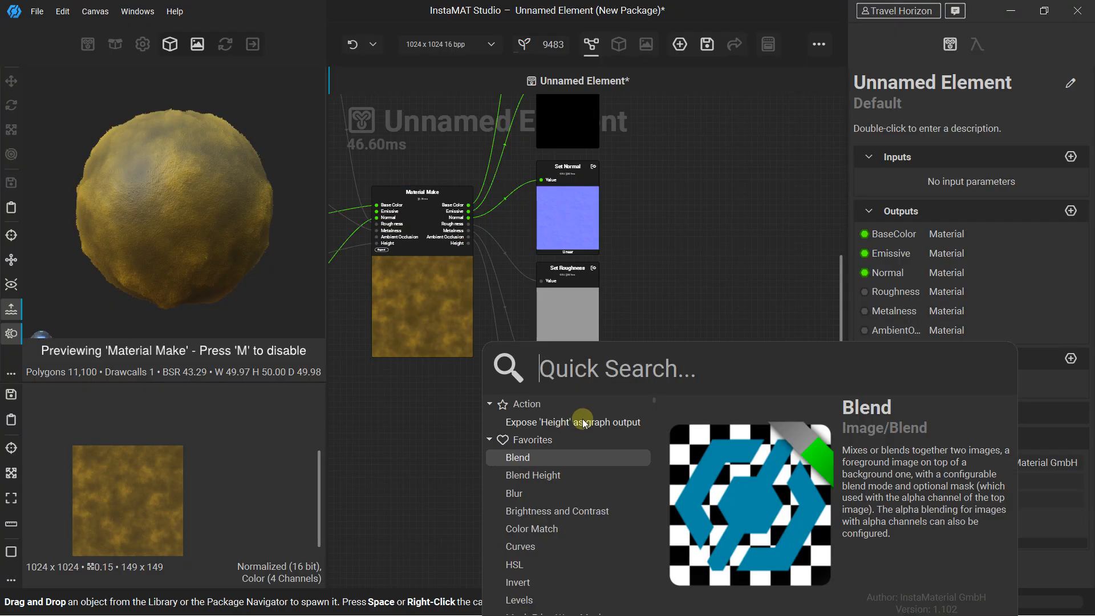
pyautogui.click(582, 422)
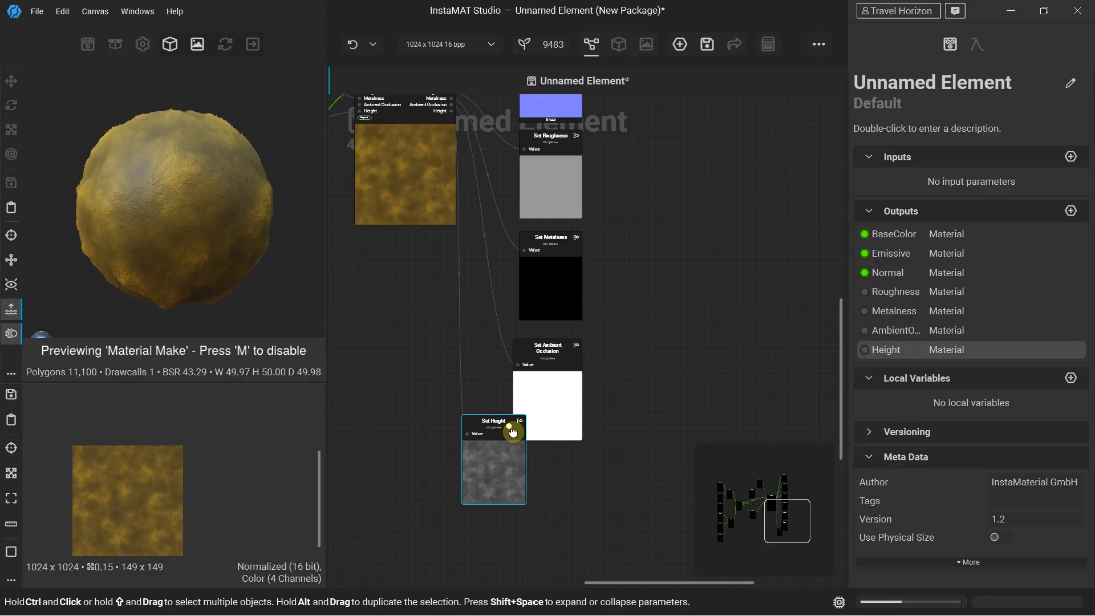
pyautogui.moveTo(509, 437); pyautogui.dragTo(551, 487)
# Step: Delete the Set Emissive output node from the graph
pyautogui.scroll(3, 484, 257)
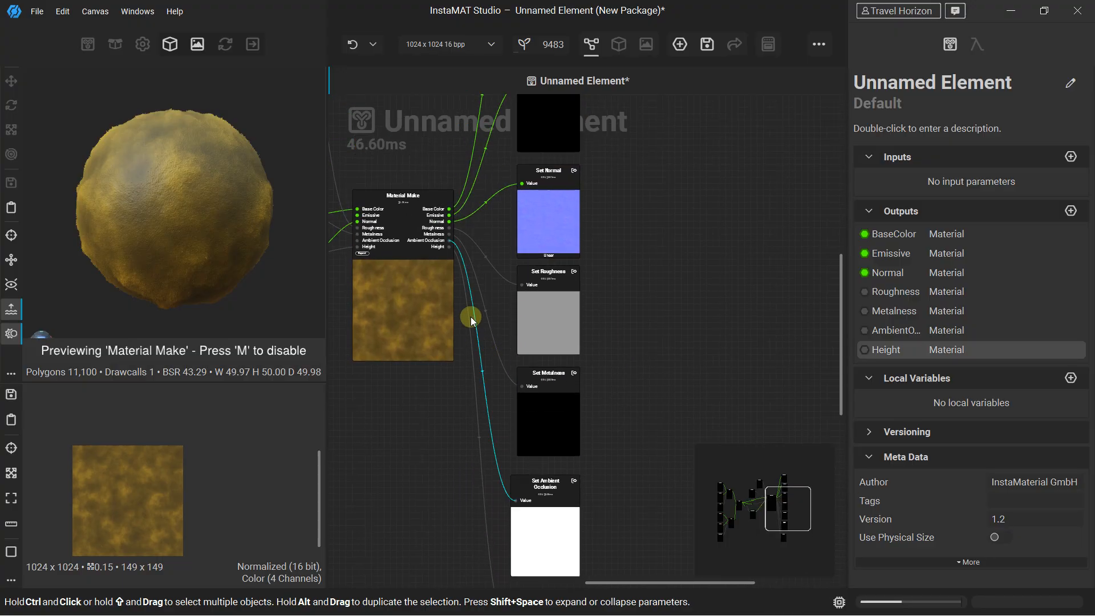
pyautogui.scroll(4, 443, 255)
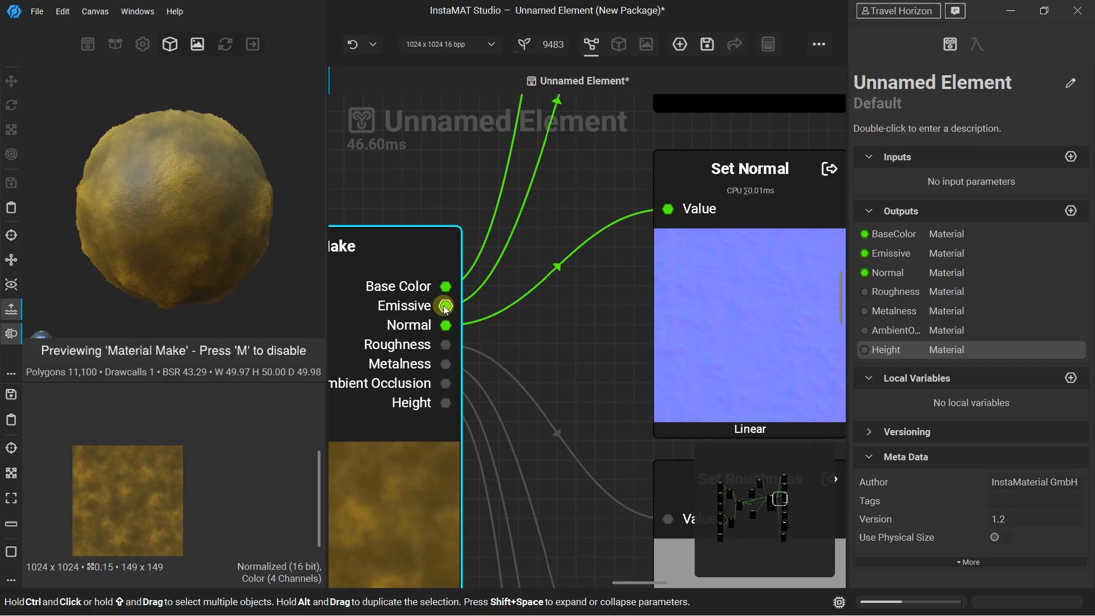
pyautogui.scroll(-4, 445, 308)
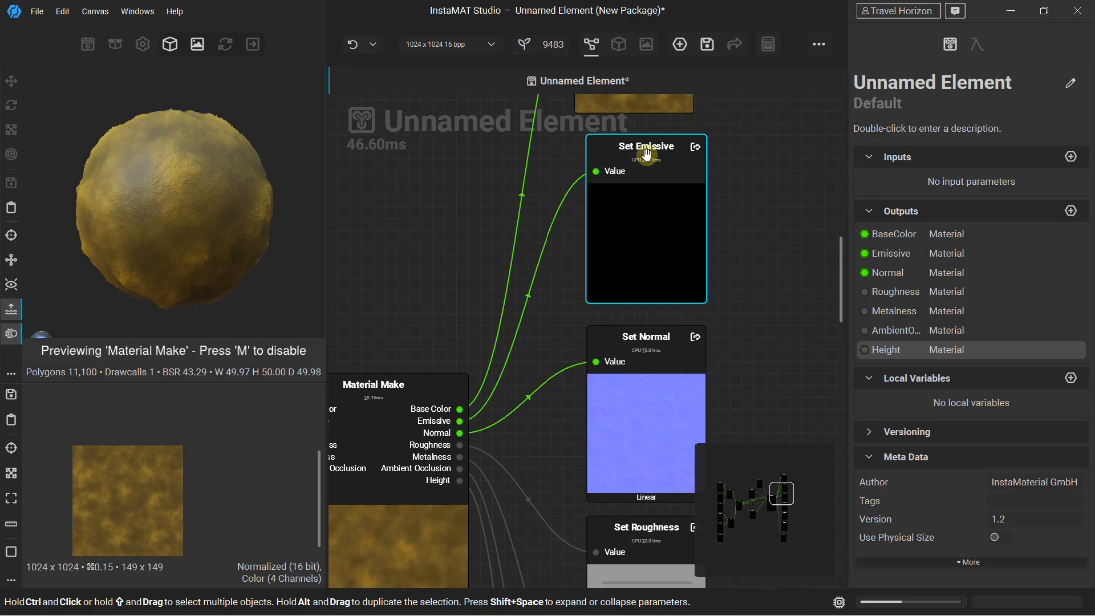
pyautogui.click(645, 154)
pyautogui.press('Delete')
# Step: Delete the Set Ambient Occlusion output node between Set Metalness and Set Height
pyautogui.moveTo(614, 449); pyautogui.dragTo(586, 294, button='middle')
pyautogui.moveTo(576, 413); pyautogui.dragTo(573, 250, button='middle')
pyautogui.moveTo(565, 404); pyautogui.dragTo(565, 306, button='middle')
pyautogui.moveTo(565, 440); pyautogui.dragTo(564, 257, button='middle')
pyautogui.click(591, 338)
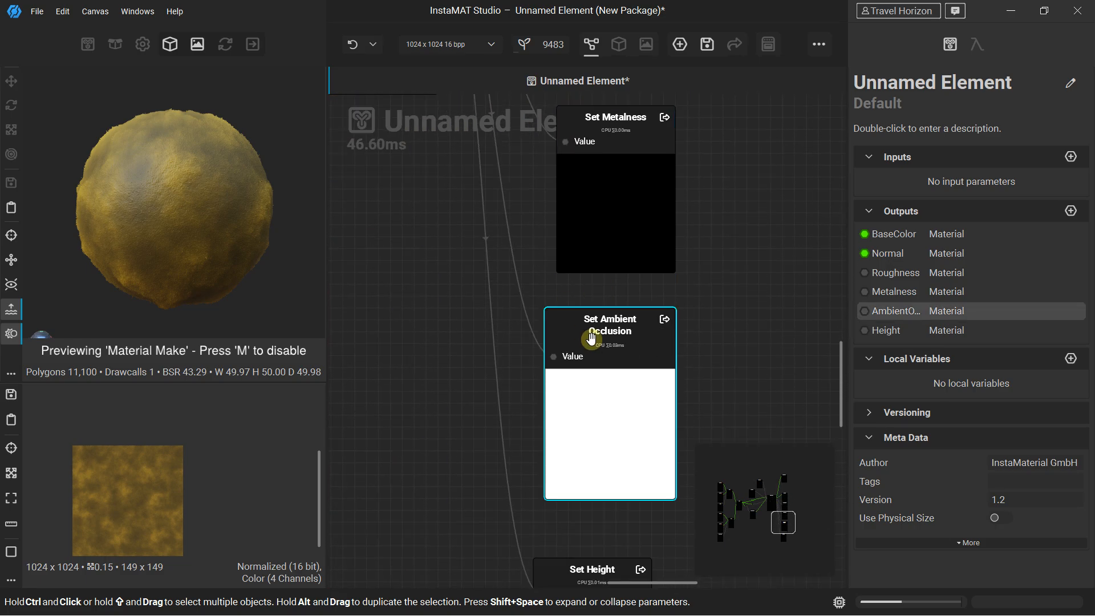
pyautogui.press('Delete')
# Step: Examine the remaining Base Color, Normal, Roughness and Metalness output nodes and their connections to Material Make
pyautogui.moveTo(506, 234); pyautogui.dragTo(531, 416, button='middle')
pyautogui.moveTo(531, 349); pyautogui.dragTo(534, 449, button='middle')
pyautogui.moveTo(540, 225); pyautogui.dragTo(544, 415, button='middle')
pyautogui.scroll(-3, 495, 260)
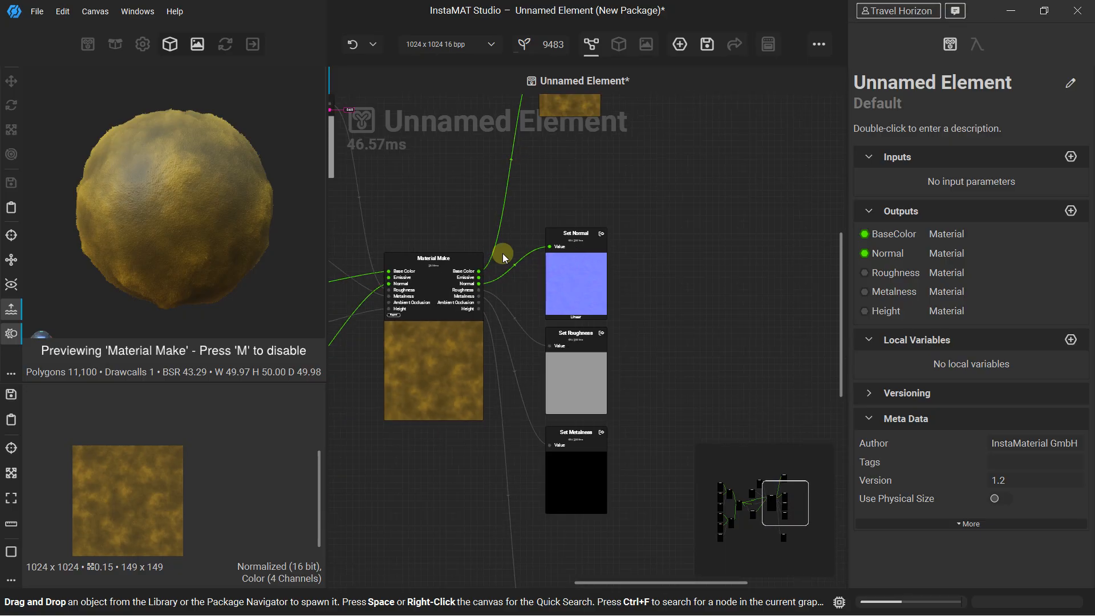
pyautogui.moveTo(503, 254); pyautogui.dragTo(504, 341, button='middle')
pyautogui.scroll(-1, 561, 196)
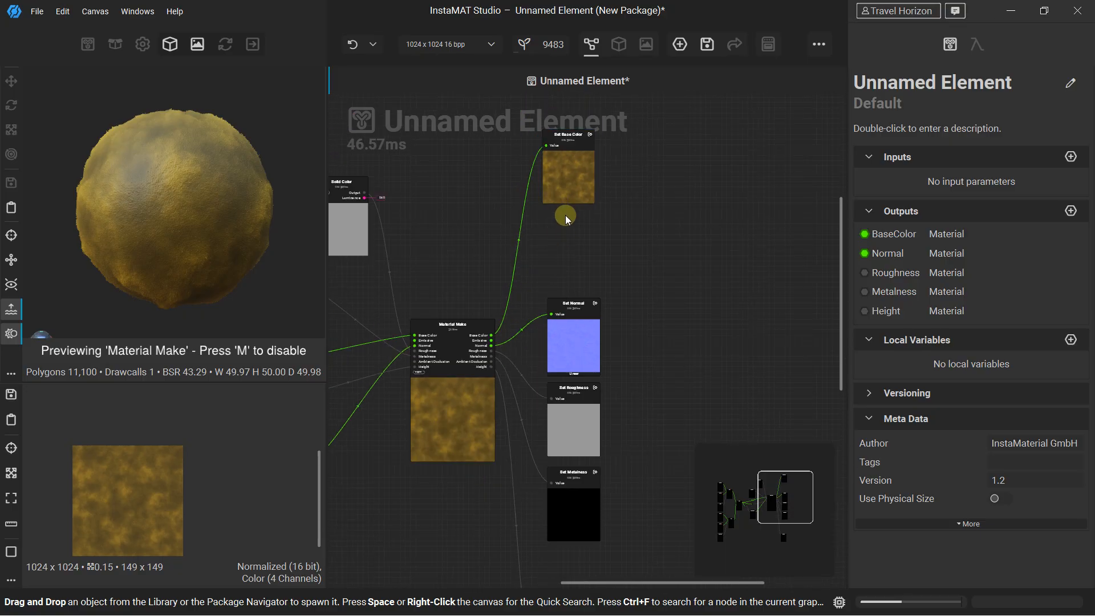
pyautogui.click(562, 345)
pyautogui.scroll(1, 562, 344)
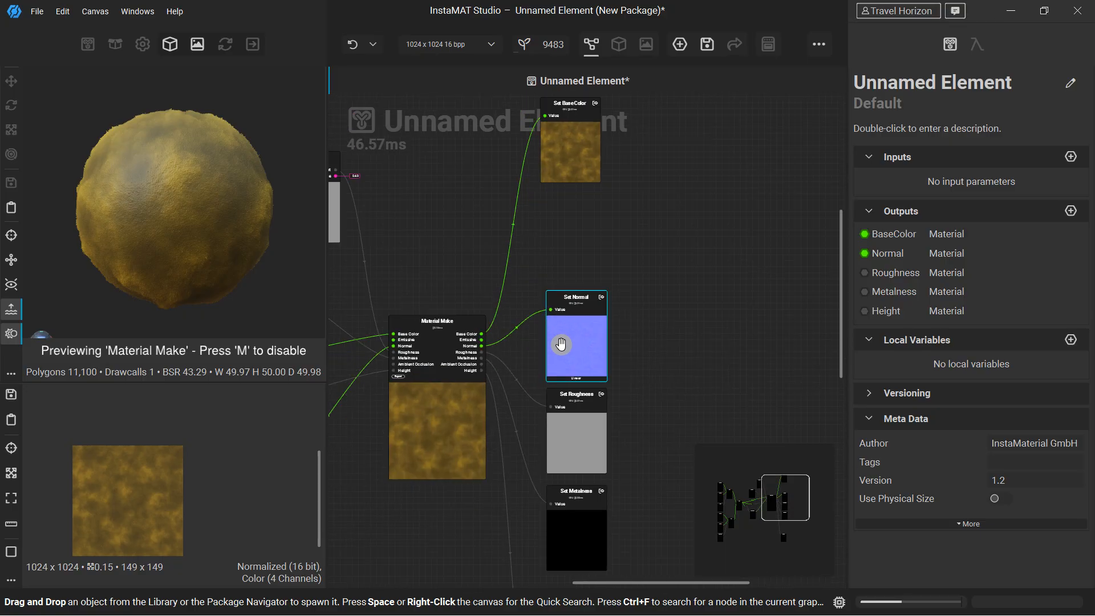
pyautogui.scroll(1, 562, 344)
pyautogui.click(578, 420)
pyautogui.moveTo(585, 435); pyautogui.dragTo(558, 310, button='middle')
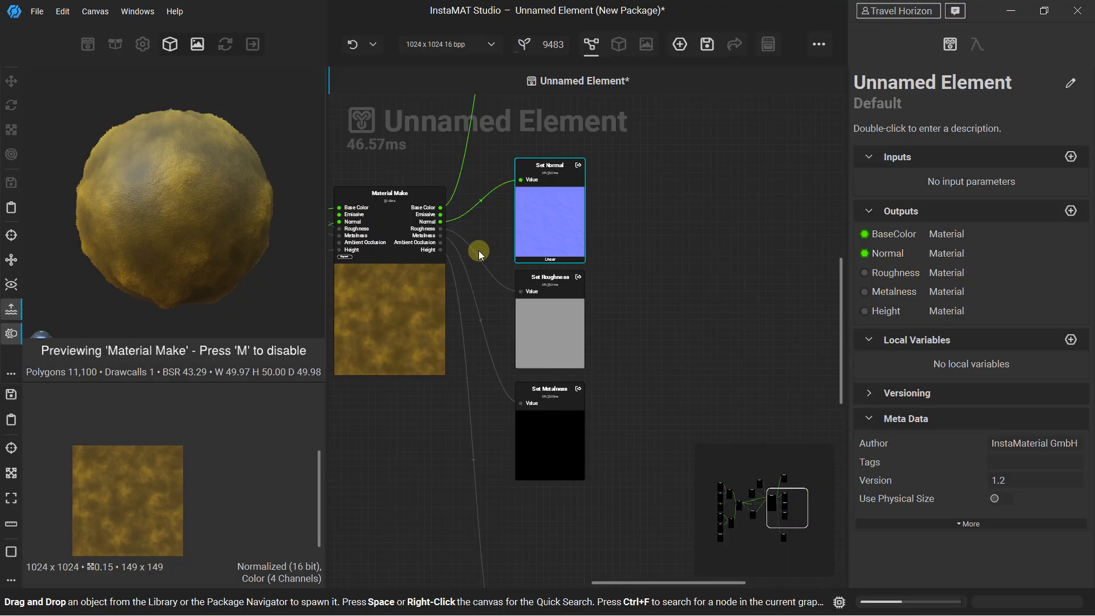
# Step: Expose Material Make's Emissive as a graph output again, between Set Base Color and Set Normal
pyautogui.moveTo(499, 247); pyautogui.dragTo(505, 379, button='middle')
pyautogui.scroll(1, 445, 351)
pyautogui.moveTo(441, 358); pyautogui.dragTo(593, 211)
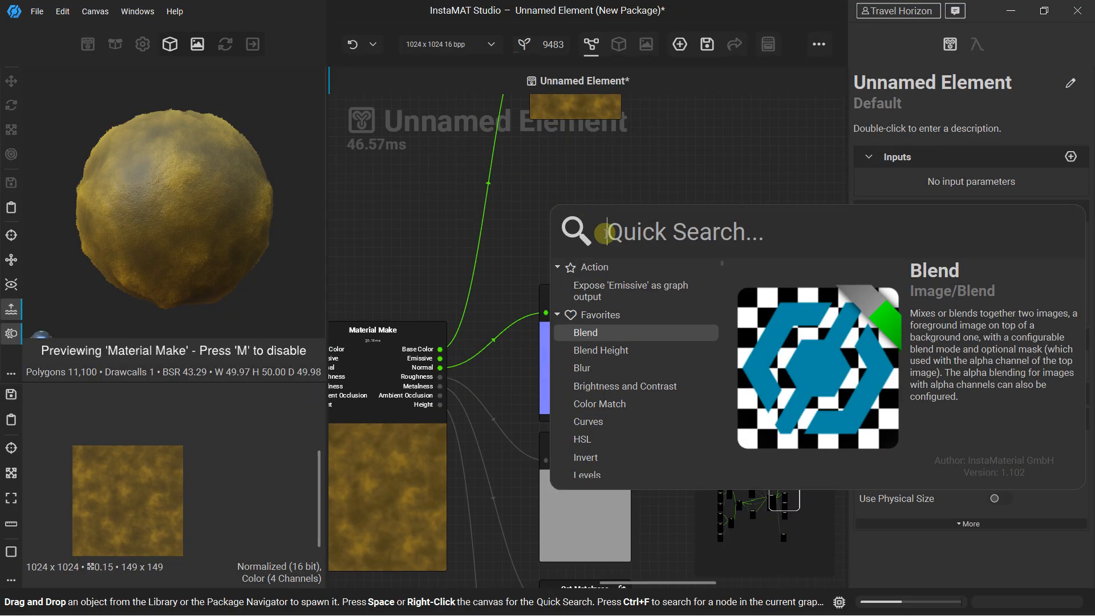
pyautogui.click(580, 288)
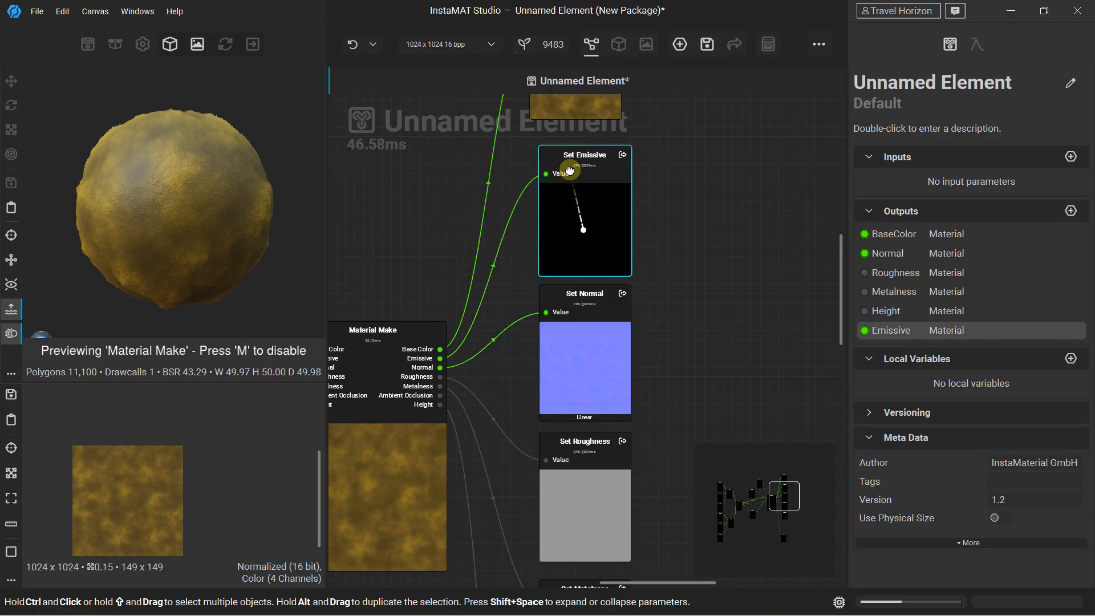
# Step: Expose Material Make's Ambient Occlusion as a graph output again, between Set Metalness and Set Height
pyautogui.scroll(-4, 515, 402)
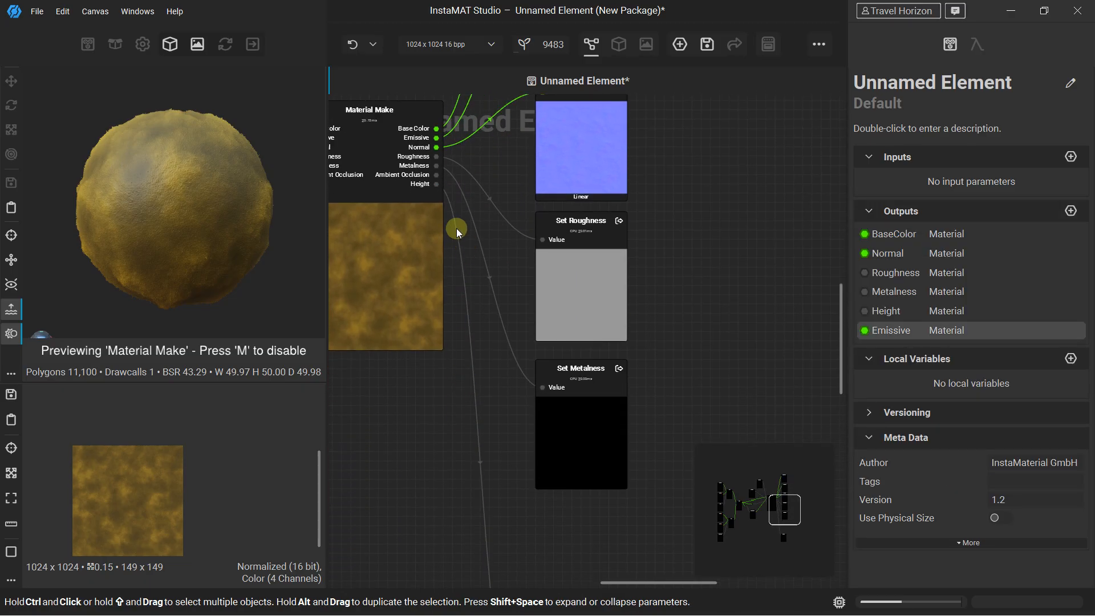
pyautogui.moveTo(437, 178); pyautogui.dragTo(552, 528)
pyautogui.click(606, 433)
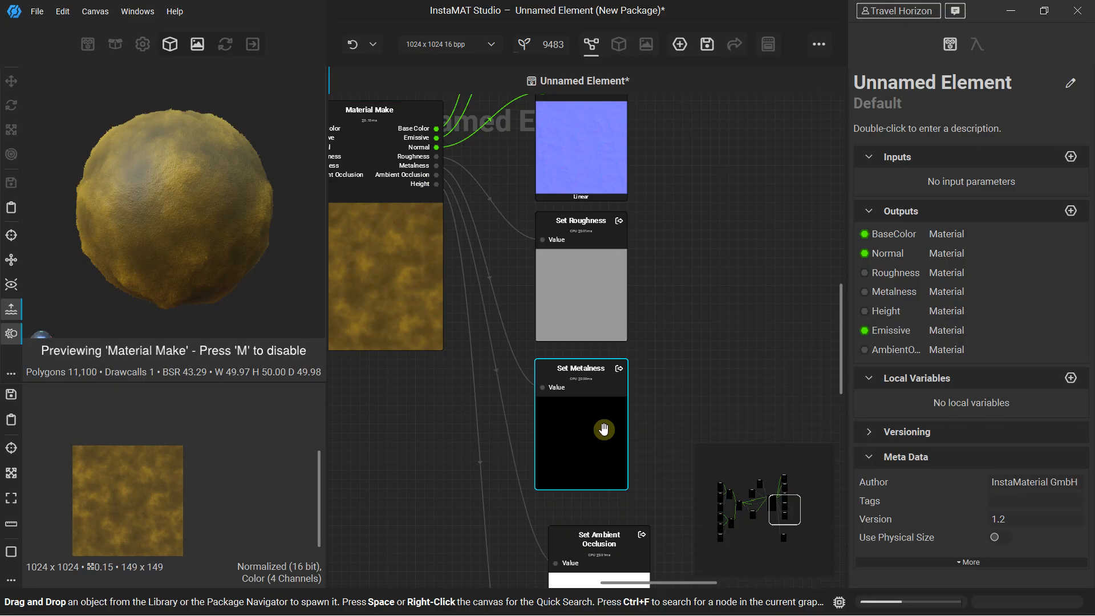
# Step: Examine the element's exposed outputs and Material Make's input and output connections across the graph
pyautogui.scroll(-1, 587, 445)
pyautogui.moveTo(578, 429); pyautogui.dragTo(556, 262, button='middle')
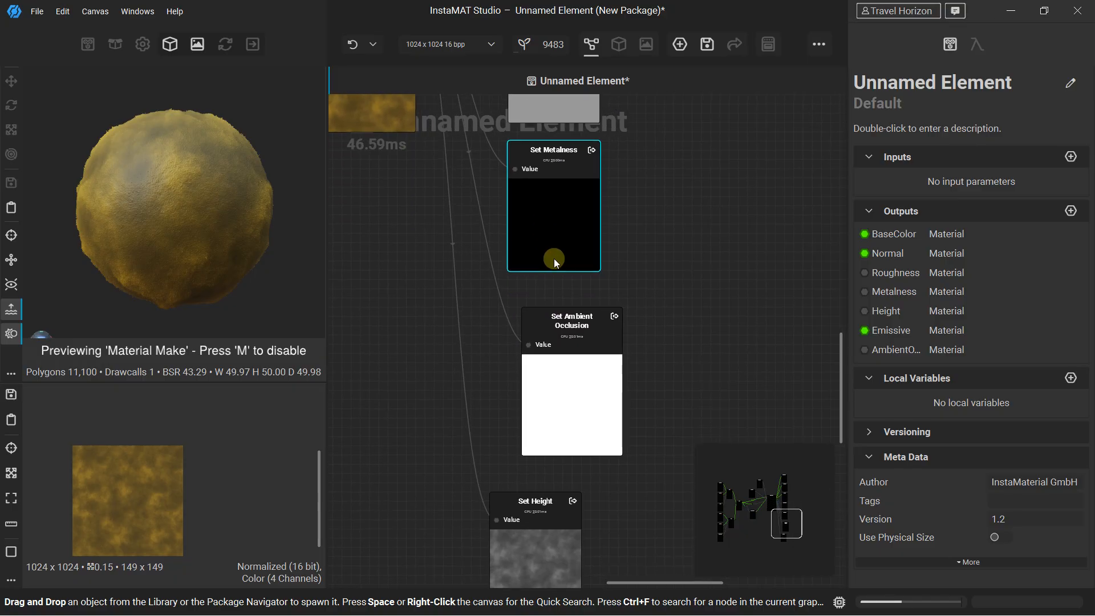
pyautogui.scroll(-2, 557, 285)
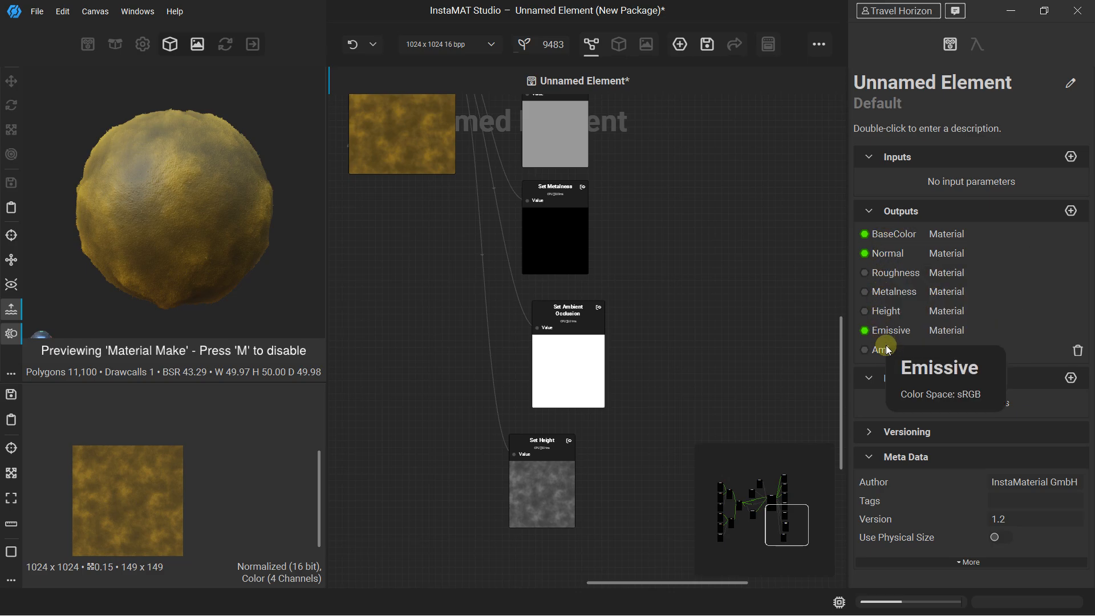
pyautogui.moveTo(484, 205); pyautogui.dragTo(594, 398, button='middle')
pyautogui.scroll(3, 477, 209)
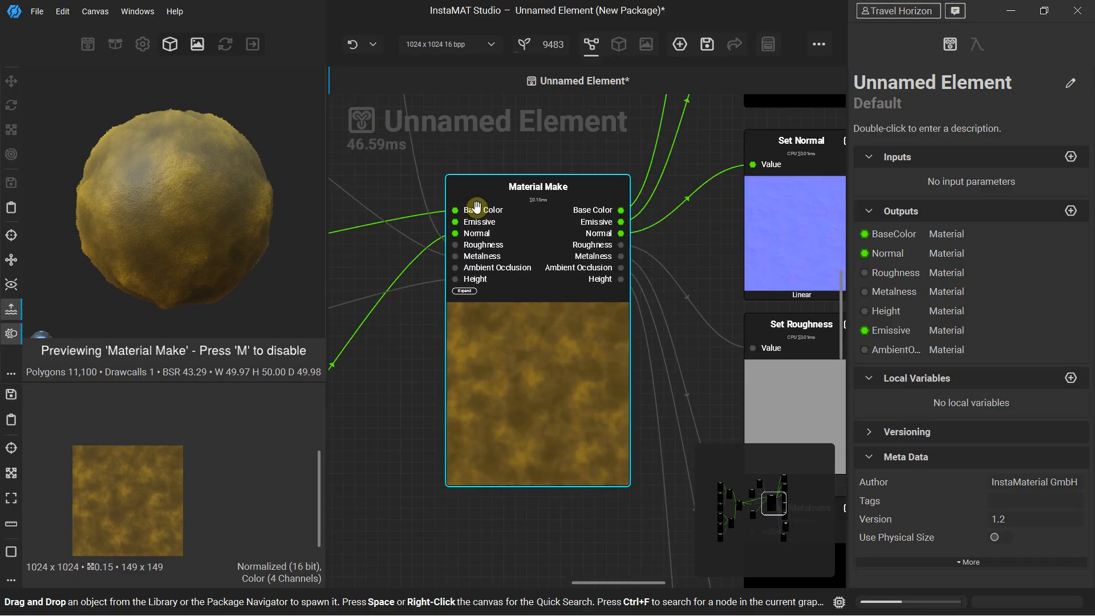
pyautogui.scroll(2, 477, 208)
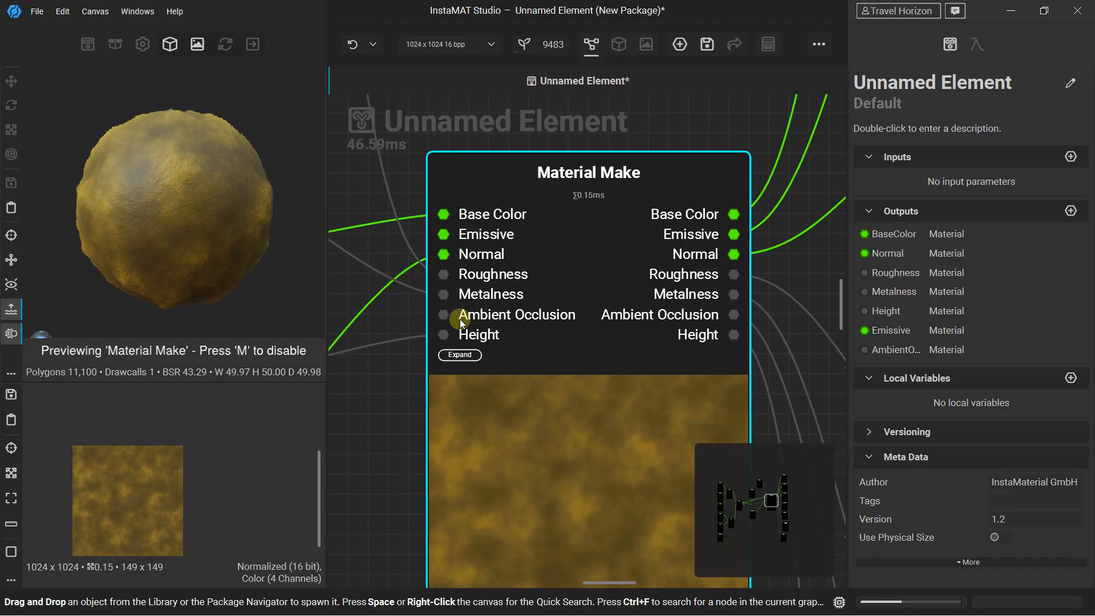
pyautogui.scroll(-8, 469, 307)
pyautogui.moveTo(468, 303); pyautogui.dragTo(583, 295, button='middle')
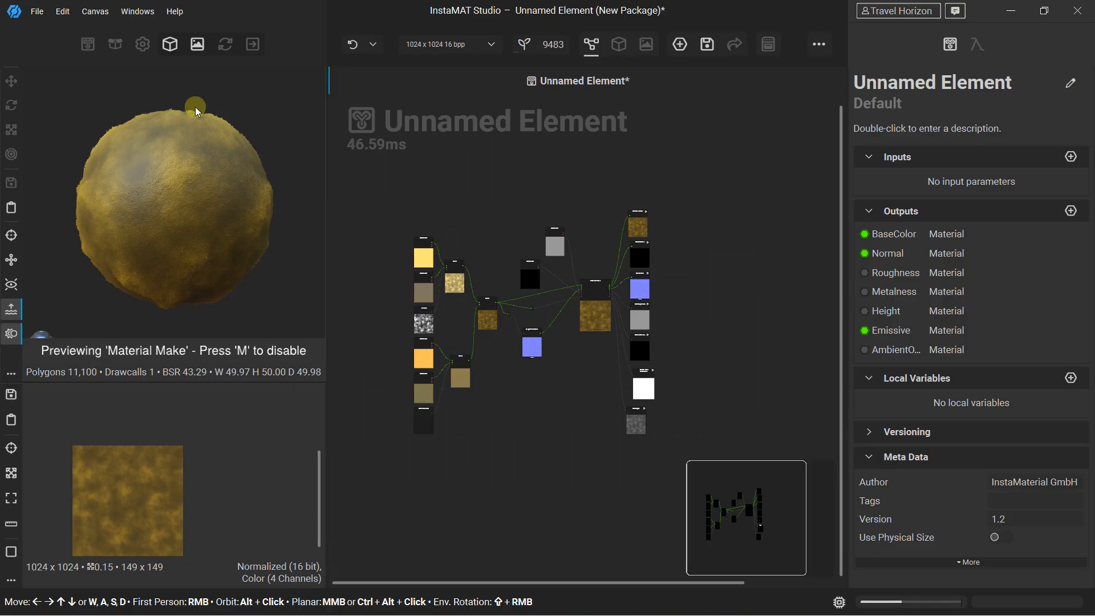
# Step: Review the exposed outputs and template options in the Image and Data Output Export window, and close it without exporting
pyautogui.click(36, 11)
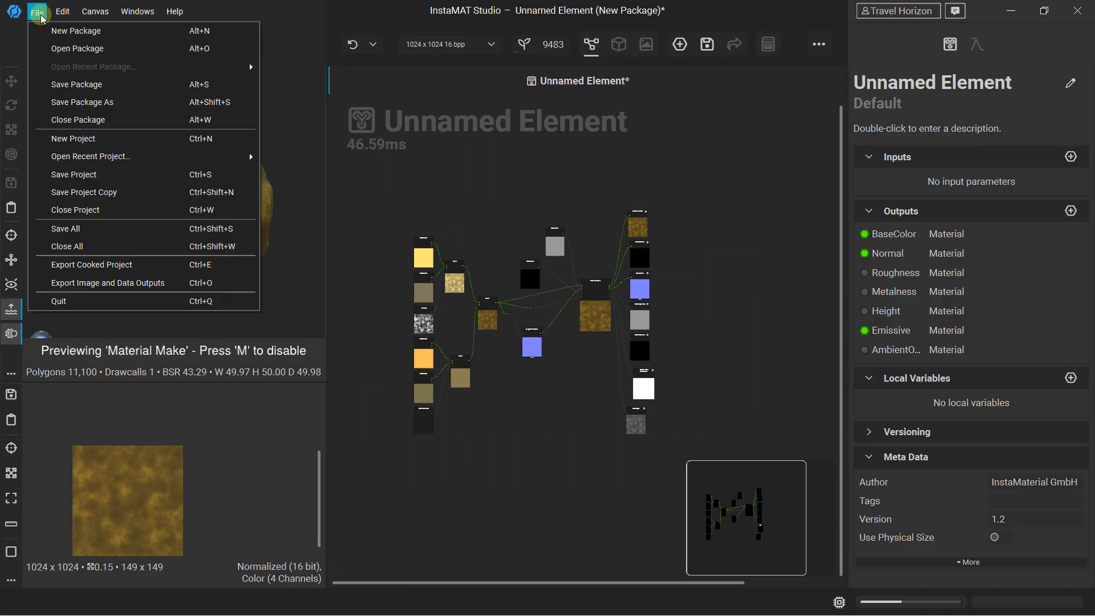
pyautogui.click(87, 279)
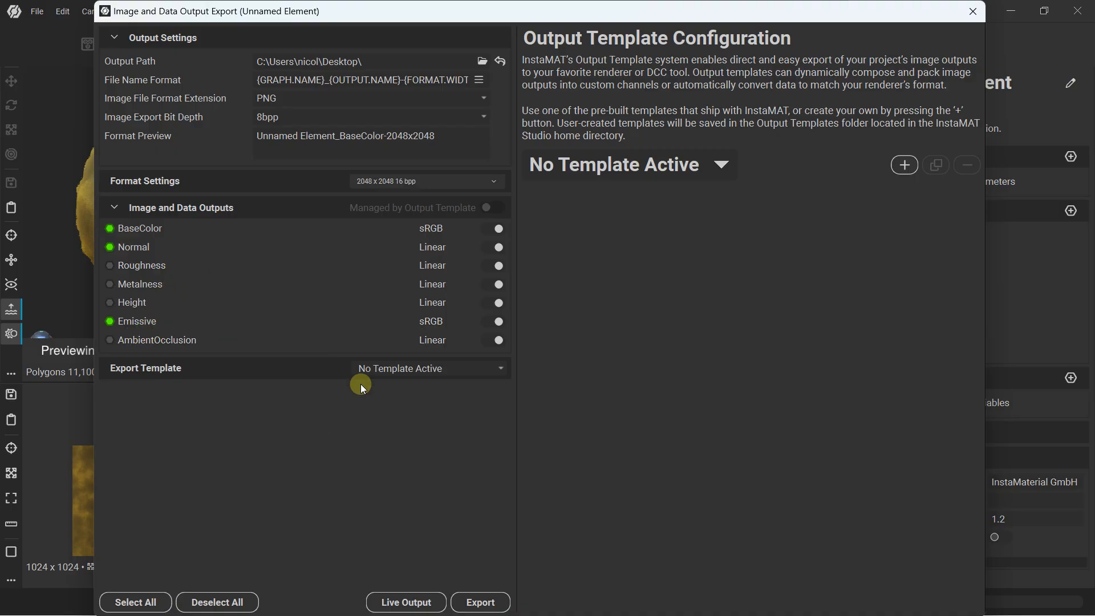
pyautogui.click(974, 12)
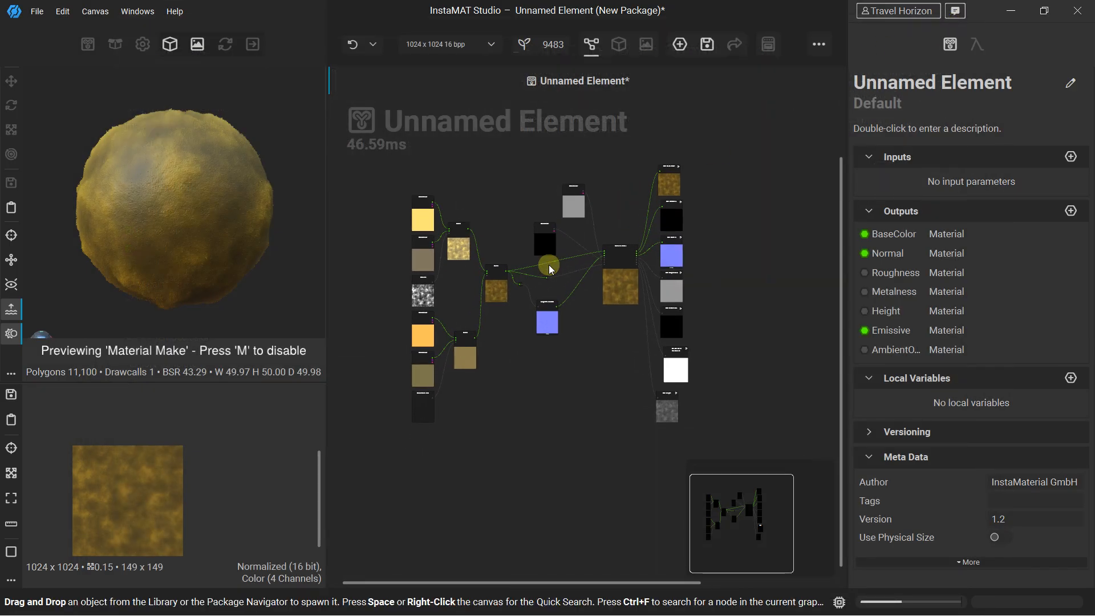
# Step: Narrow the 3D and image preview area to give the graph canvas more width
pyautogui.scroll(-2, 549, 264)
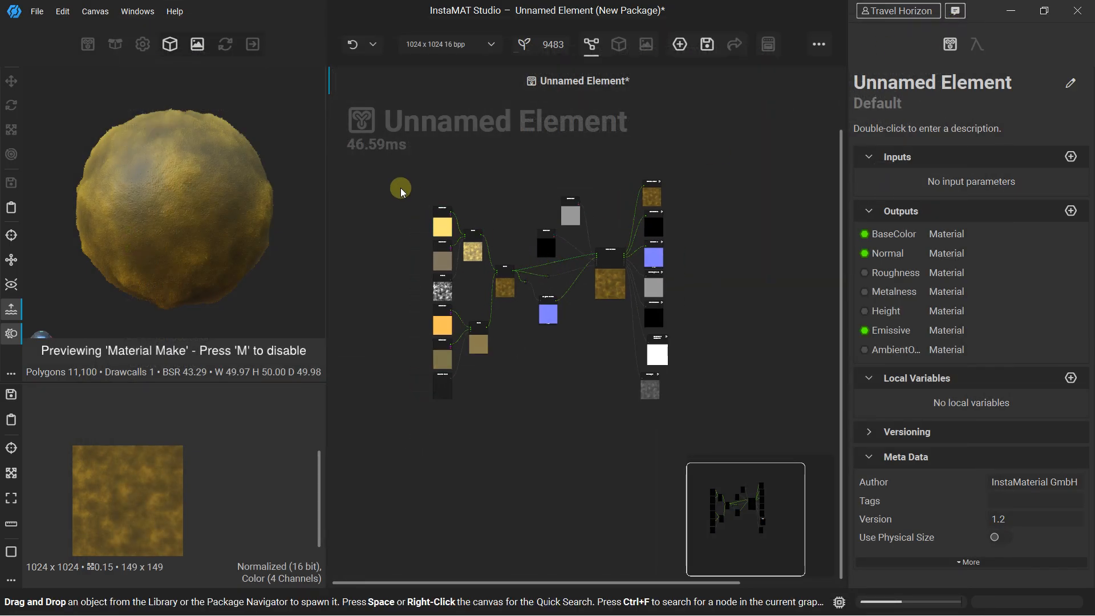
pyautogui.scroll(2, 504, 244)
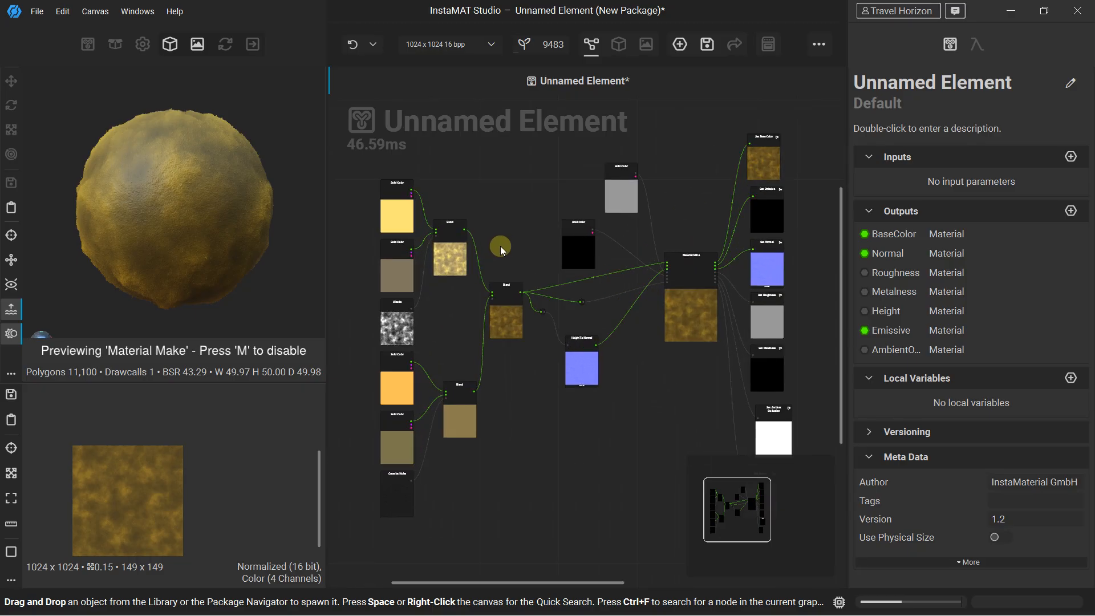
pyautogui.moveTo(325, 227); pyautogui.dragTo(260, 226)
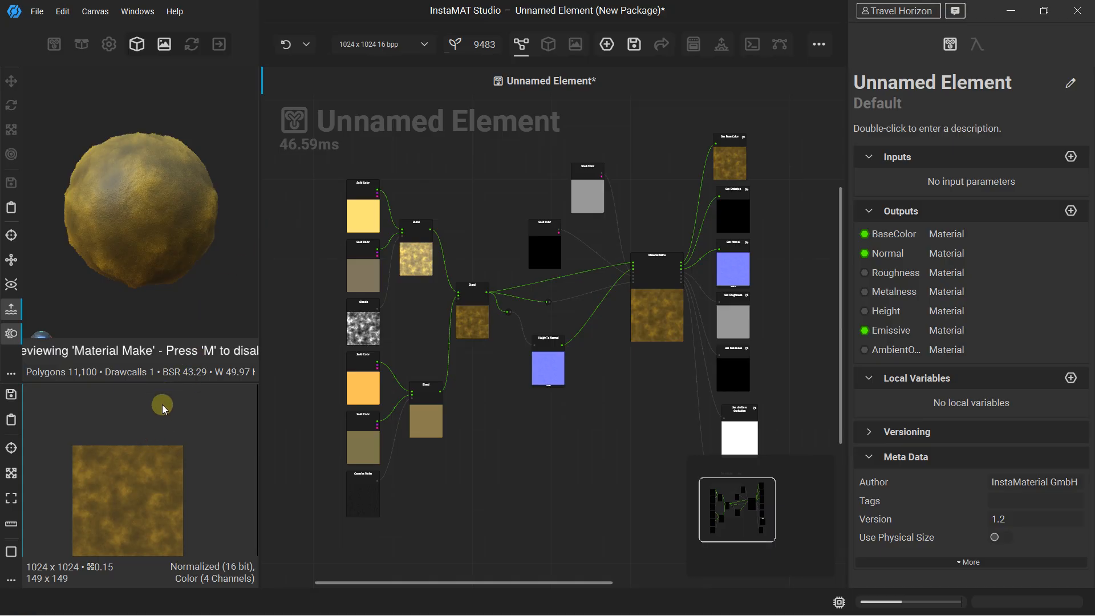
# Step: Examine how the Solid Color, Clouds and Caustics Noise nodes feed the first two Blend nodes in the graph
pyautogui.scroll(-1, 146, 448)
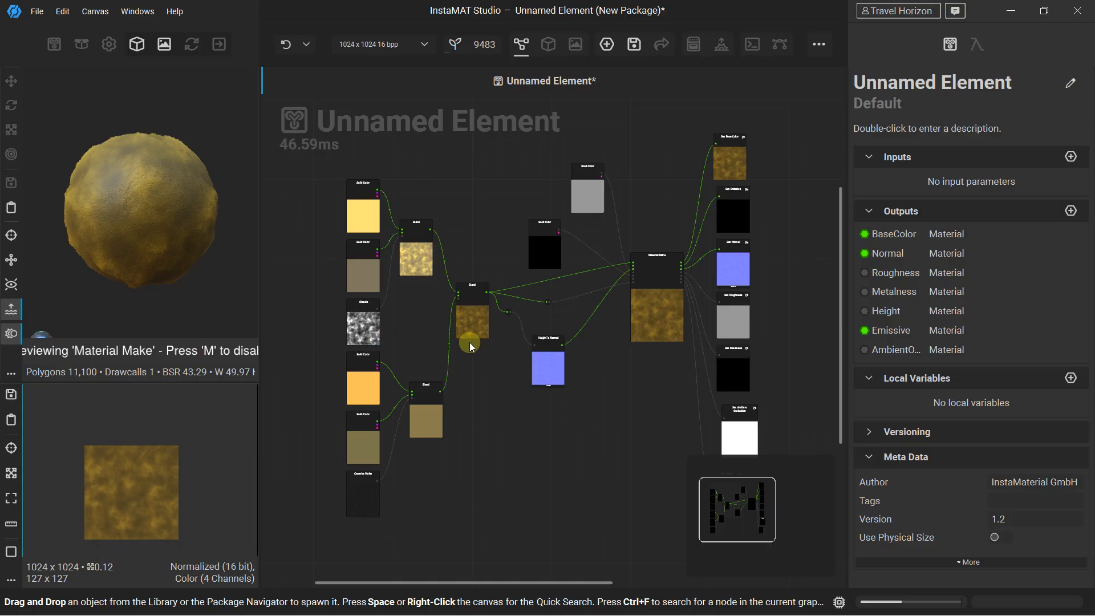
pyautogui.scroll(2, 471, 342)
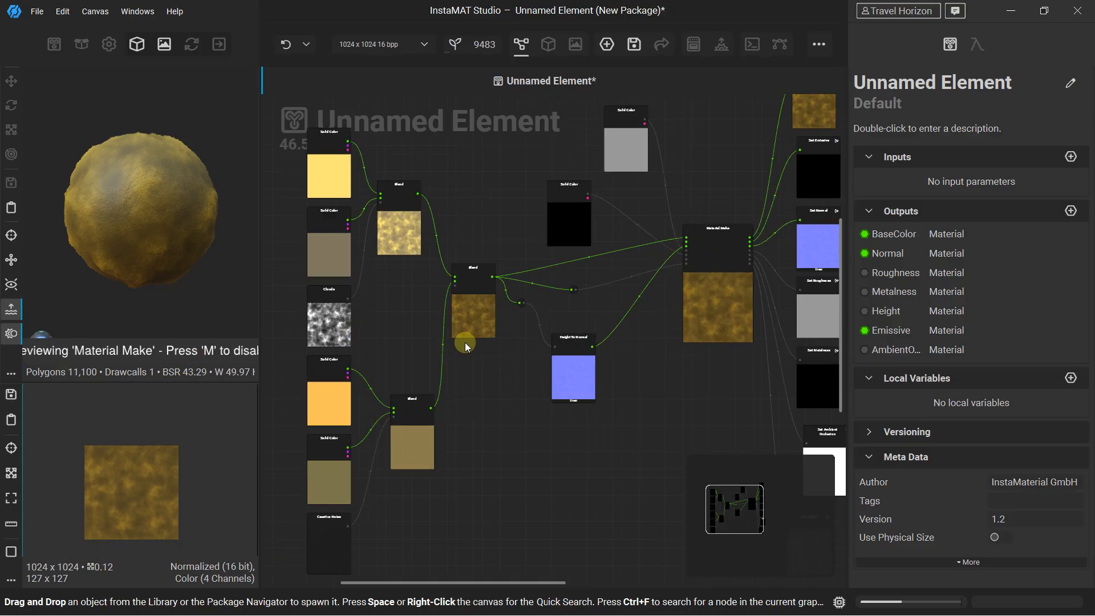
pyautogui.scroll(3, 380, 304)
pyautogui.moveTo(367, 269); pyautogui.dragTo(403, 384, button='middle')
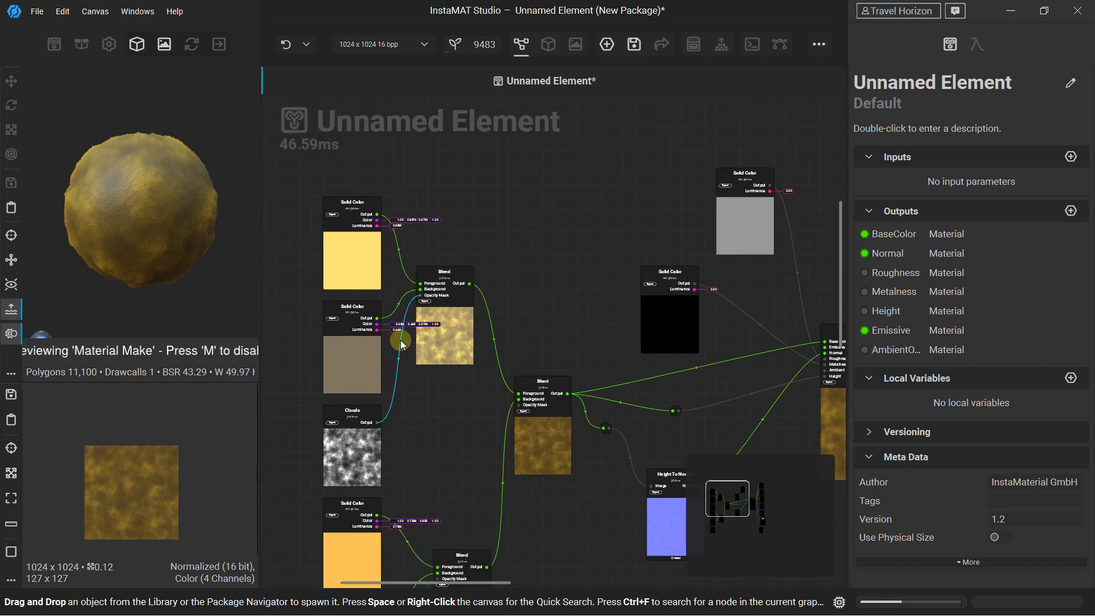
pyautogui.scroll(1, 403, 340)
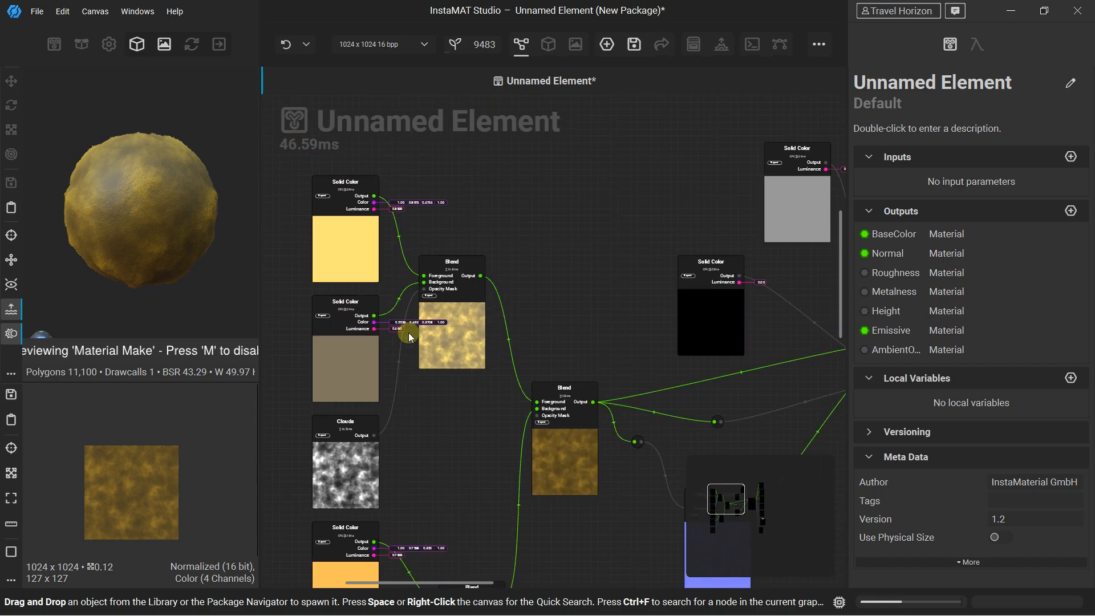
pyautogui.moveTo(430, 444); pyautogui.dragTo(418, 366, button='middle')
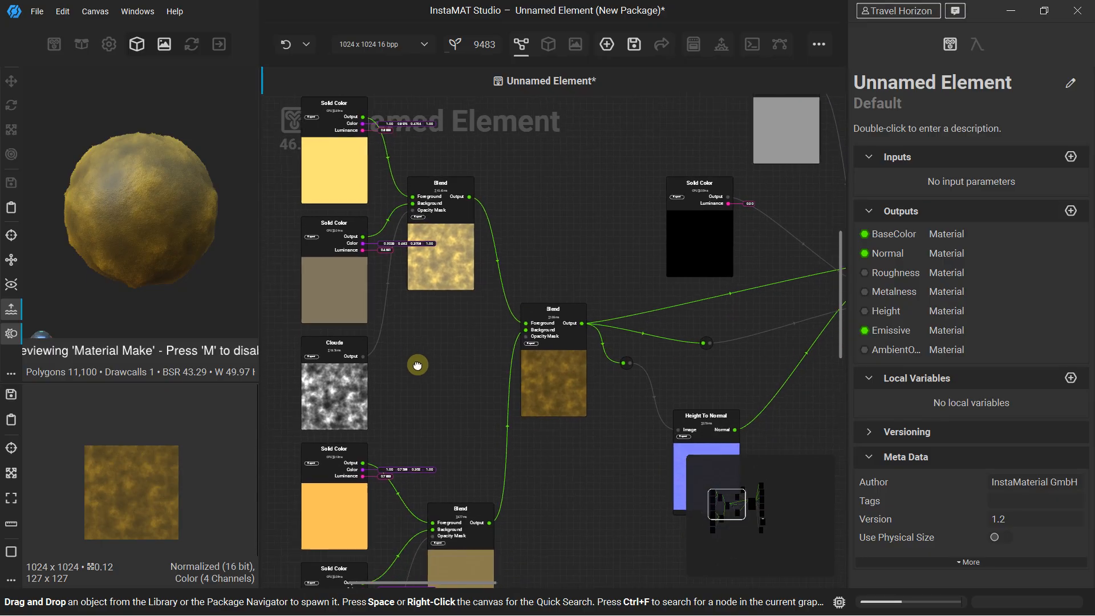
pyautogui.moveTo(431, 435); pyautogui.dragTo(418, 355, button='middle')
pyautogui.moveTo(418, 404); pyautogui.dragTo(422, 313, button='middle')
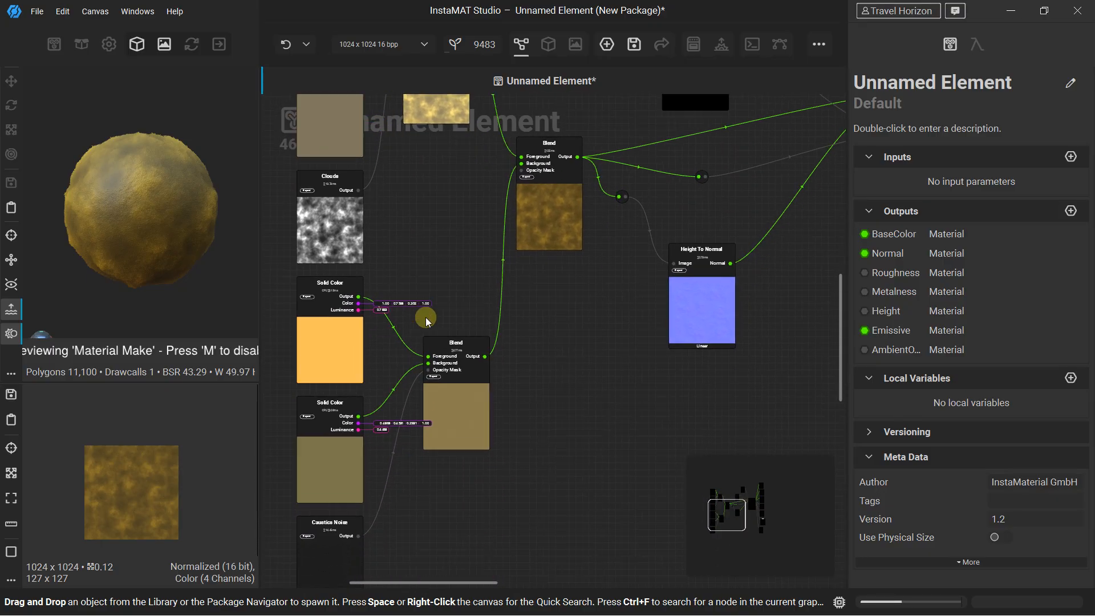
pyautogui.moveTo(408, 420); pyautogui.dragTo(410, 341, button='middle')
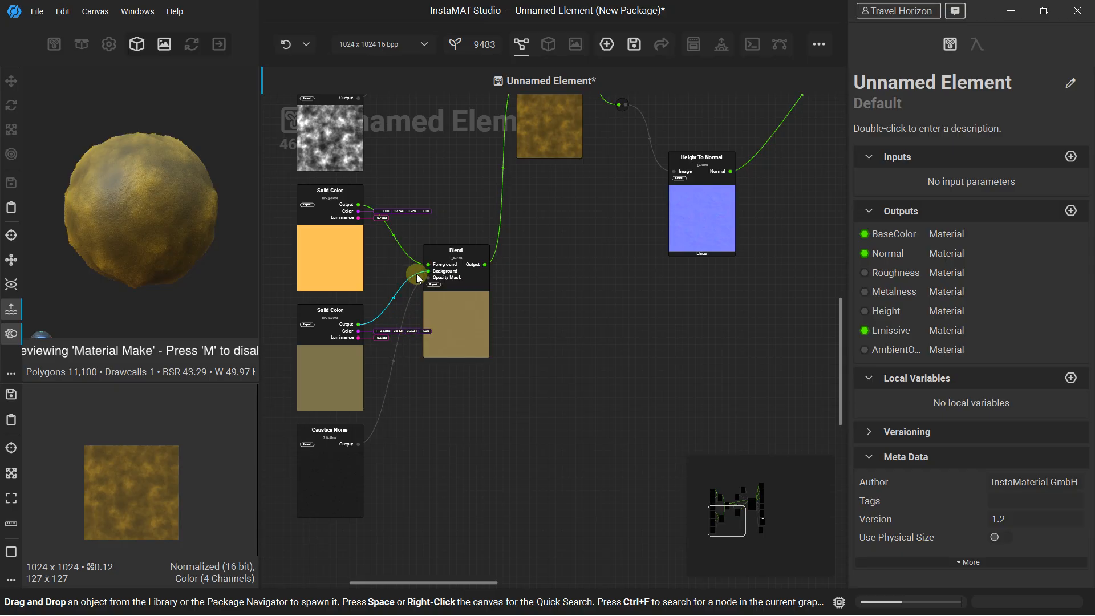
pyautogui.moveTo(440, 214); pyautogui.dragTo(429, 338, button='middle')
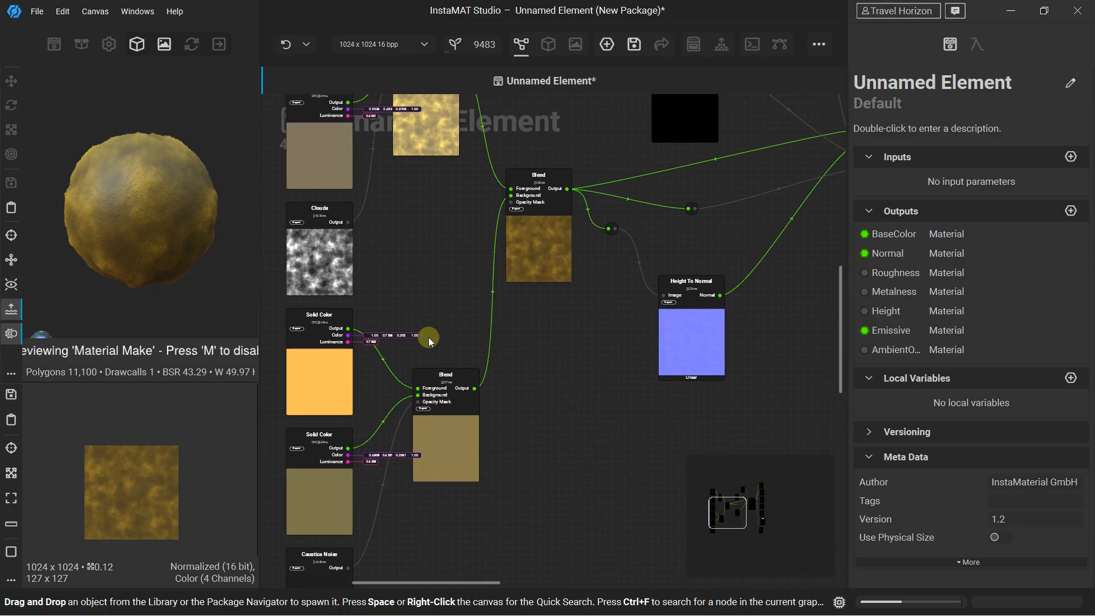
# Step: Trace the combined Blend's connections through Height To Normal and Material Make to the output nodes, ending with an overview of the whole graph
pyautogui.moveTo(440, 271); pyautogui.dragTo(386, 330, button='middle')
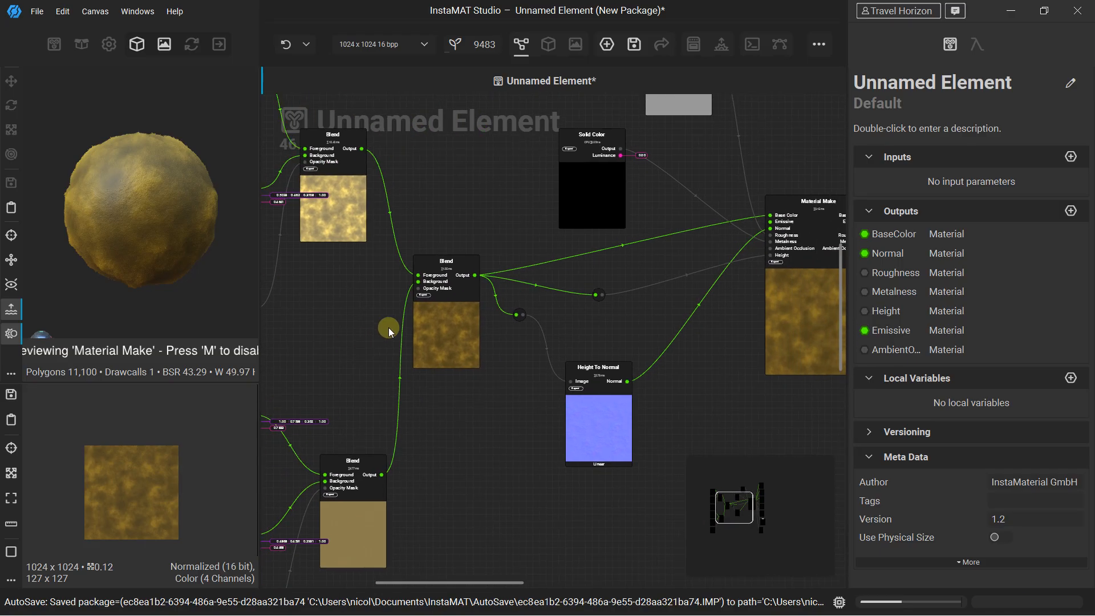
pyautogui.scroll(-1, 411, 300)
pyautogui.moveTo(515, 278); pyautogui.dragTo(368, 340, button='middle')
pyautogui.scroll(2, 537, 302)
pyautogui.moveTo(511, 262); pyautogui.dragTo(486, 337, button='middle')
pyautogui.scroll(1, 476, 260)
pyautogui.moveTo(476, 260); pyautogui.dragTo(379, 221, button='middle')
pyautogui.scroll(-2, 467, 314)
pyautogui.scroll(1, 524, 279)
pyautogui.moveTo(544, 268); pyautogui.dragTo(485, 362, button='middle')
pyautogui.scroll(-3, 484, 354)
pyautogui.moveTo(457, 406); pyautogui.dragTo(526, 293, button='middle')
pyautogui.scroll(-2, 525, 294)
pyautogui.moveTo(480, 357); pyautogui.dragTo(528, 293, button='middle')
pyautogui.scroll(-2, 559, 335)
pyautogui.scroll(-1, 514, 306)
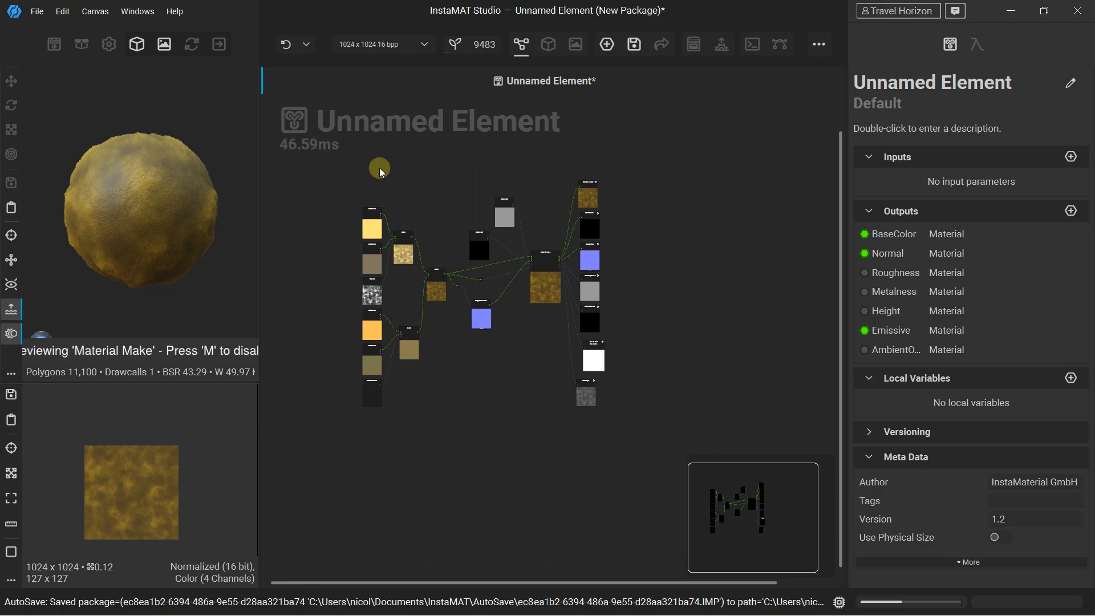